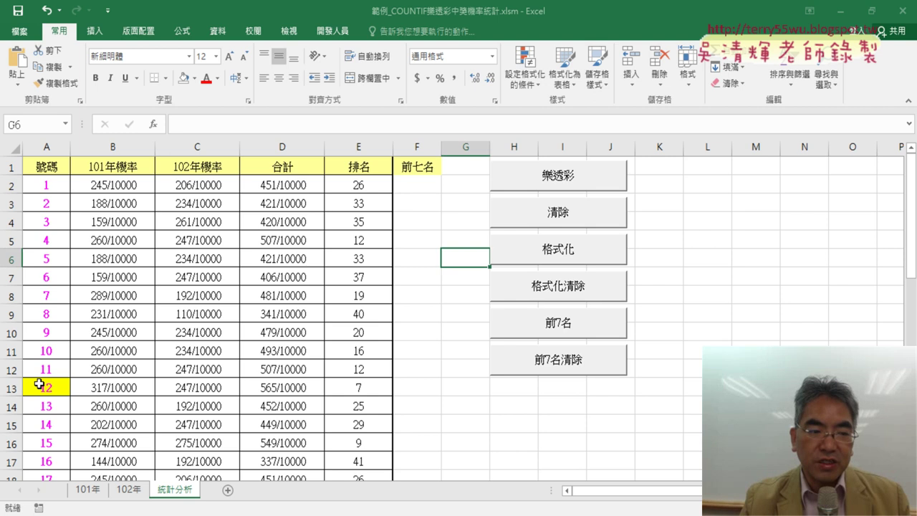
Select cell A13 (number 12) and check its fill colour
{"action": "left_click", "coordinate": [47, 386]}
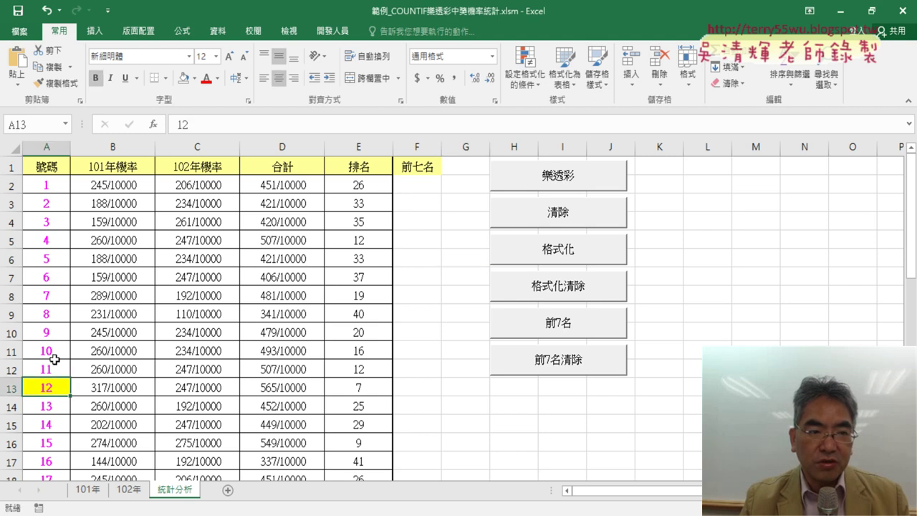
{"action": "left_click", "coordinate": [194, 78]}
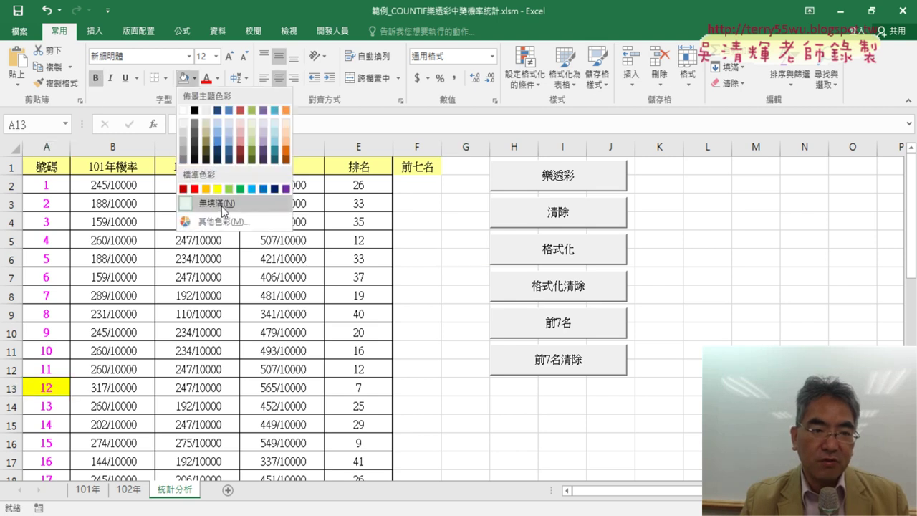
{"action": "left_click", "coordinate": [70, 400]}
Clear the conditional formatting rules from the whole sheet, then undo that
{"action": "left_click", "coordinate": [527, 83]}
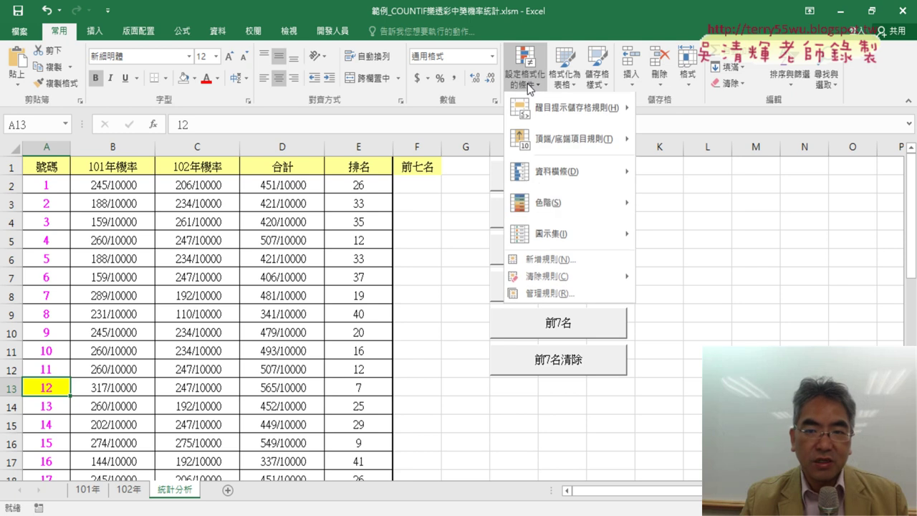
{"action": "mouse_move", "coordinate": [616, 278]}
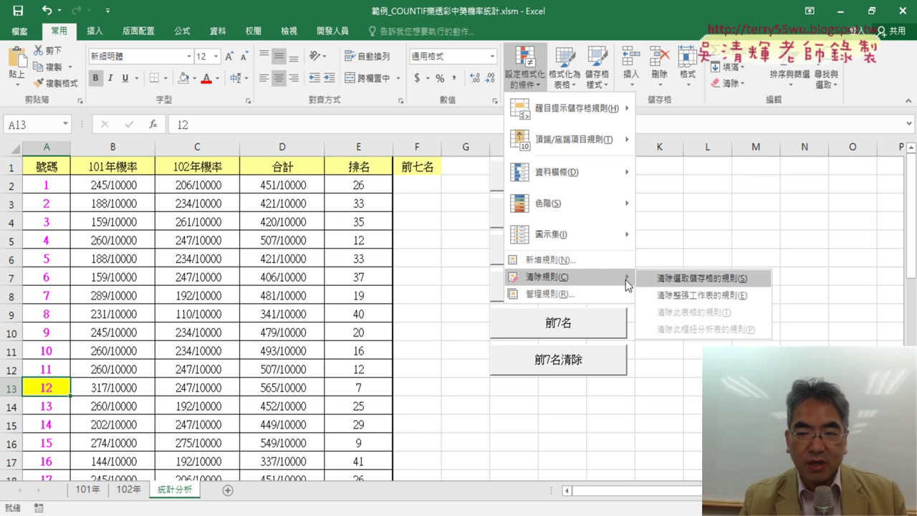
{"action": "left_click", "coordinate": [706, 299]}
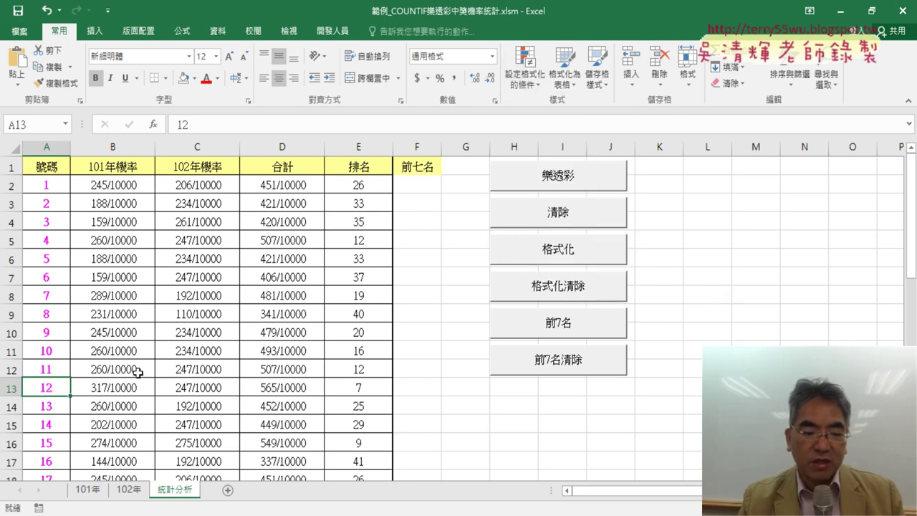
{"action": "key", "text": "ctrl+z"}
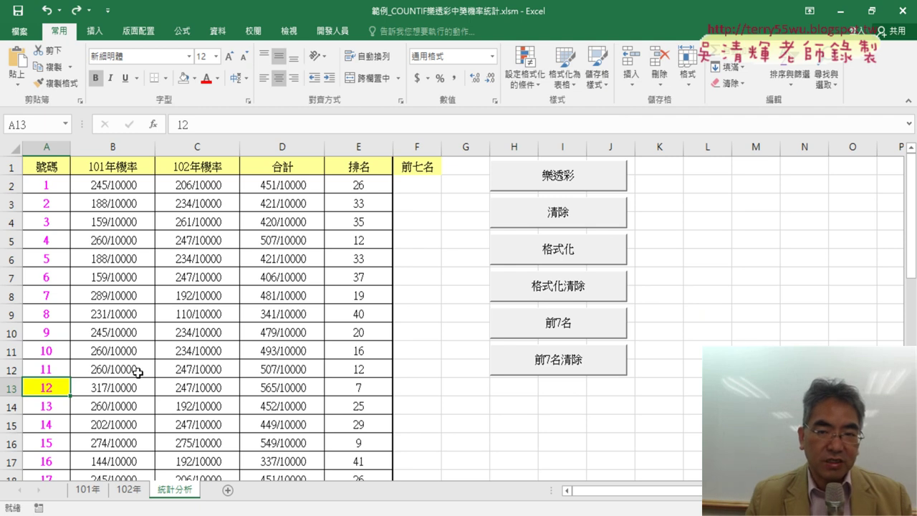
Delete only the =E2<=7 highlight rule in Manage Rules, then select B13 to view its formula
{"action": "left_click", "coordinate": [533, 90]}
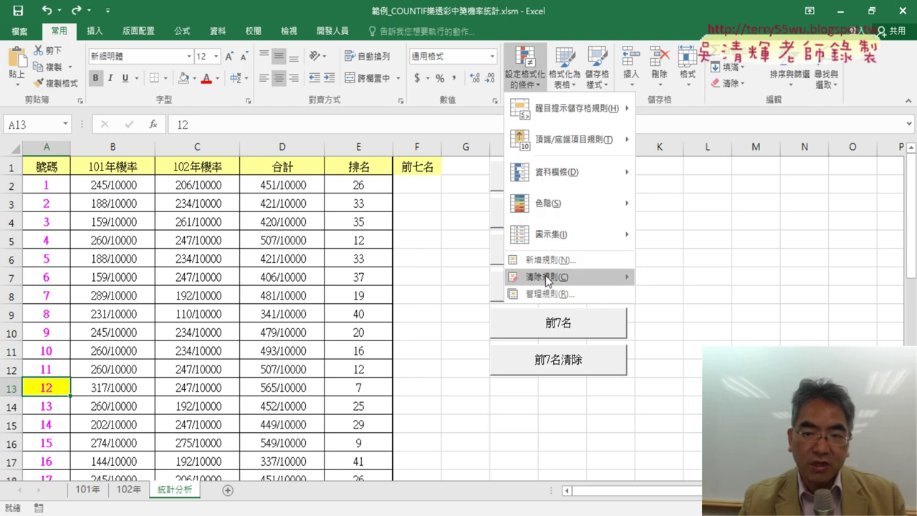
{"action": "left_click", "coordinate": [542, 293]}
{"action": "left_click", "coordinate": [452, 193]}
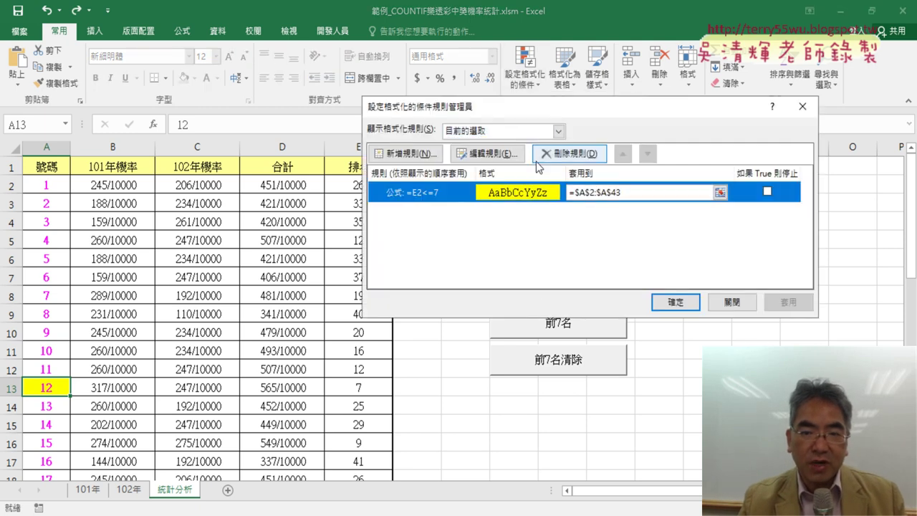
{"action": "left_click", "coordinate": [552, 156]}
{"action": "left_click", "coordinate": [684, 303]}
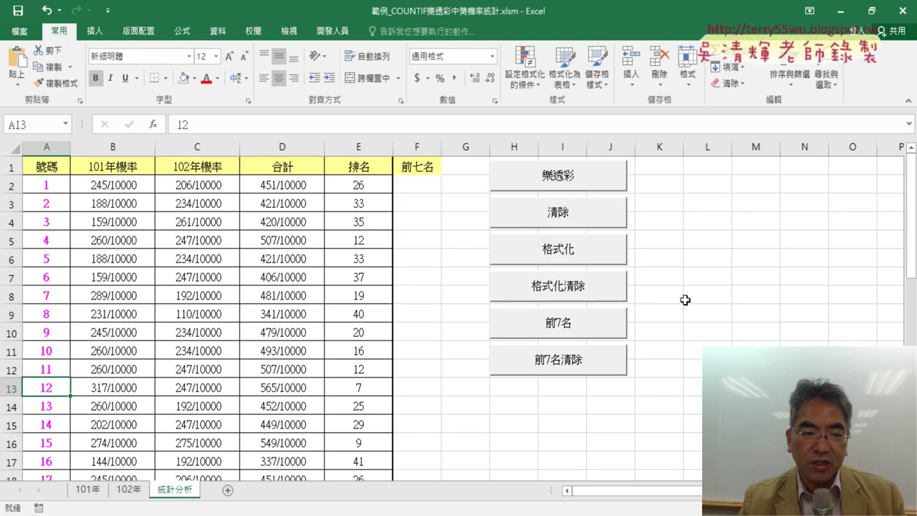
{"action": "left_click", "coordinate": [101, 387]}
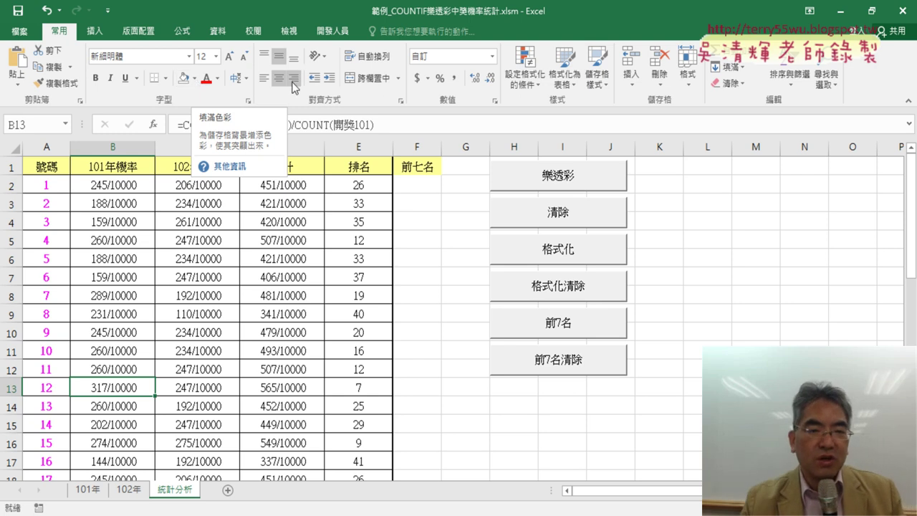
{"action": "left_click", "coordinate": [427, 250]}
{"action": "left_click", "coordinate": [121, 186]}
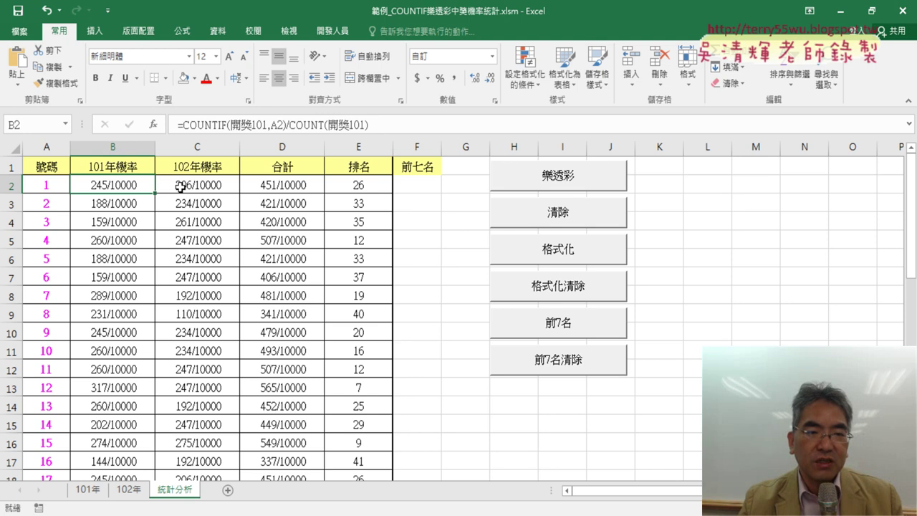
{"action": "left_click", "coordinate": [184, 187]}
{"action": "left_click", "coordinate": [270, 184]}
{"action": "left_click", "coordinate": [364, 188]}
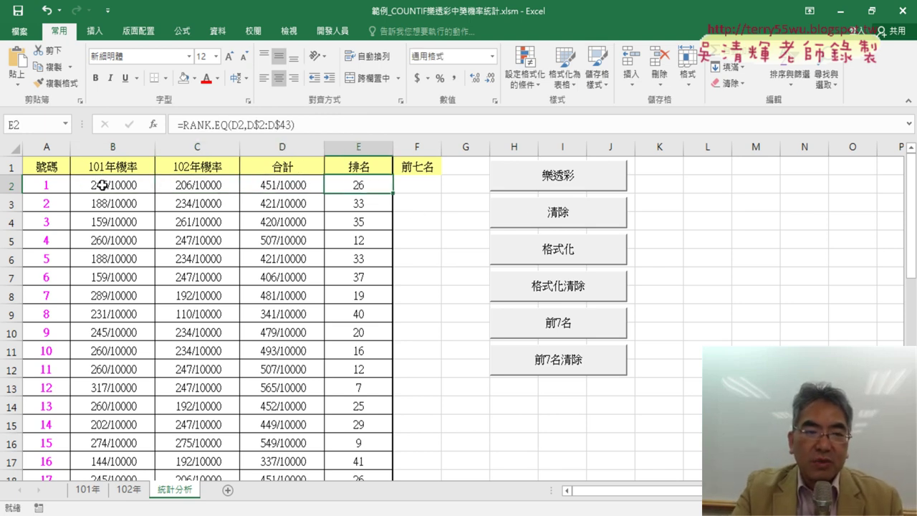
{"action": "left_click_drag", "start_coordinate": [103, 185], "coordinate": [358, 192]}
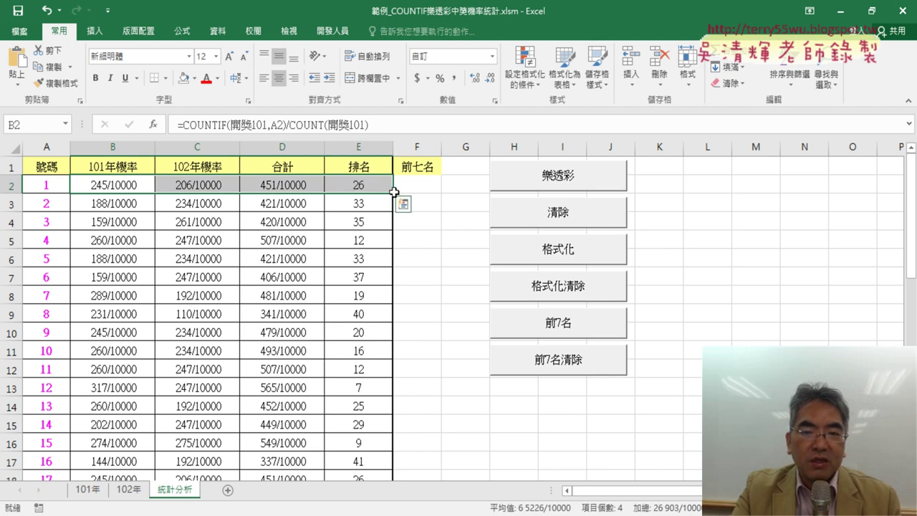
{"action": "left_click", "coordinate": [558, 215]}
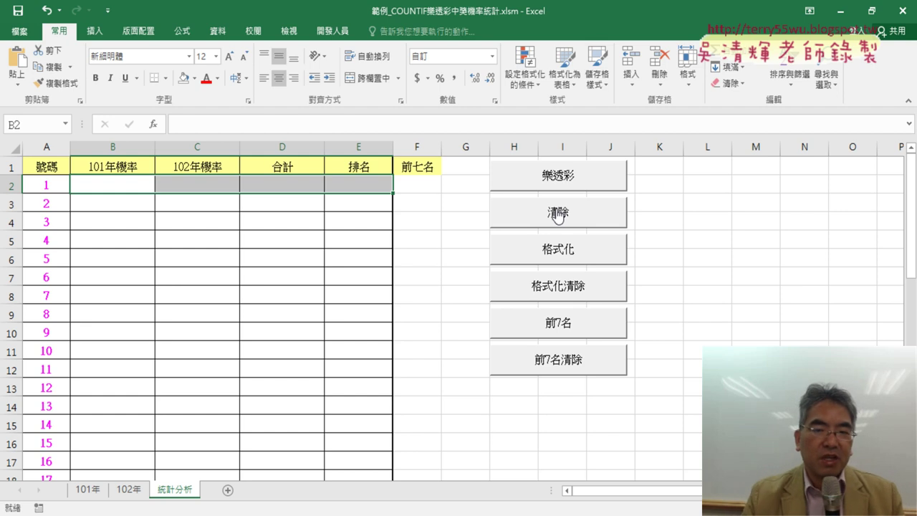
{"action": "left_click", "coordinate": [538, 176]}
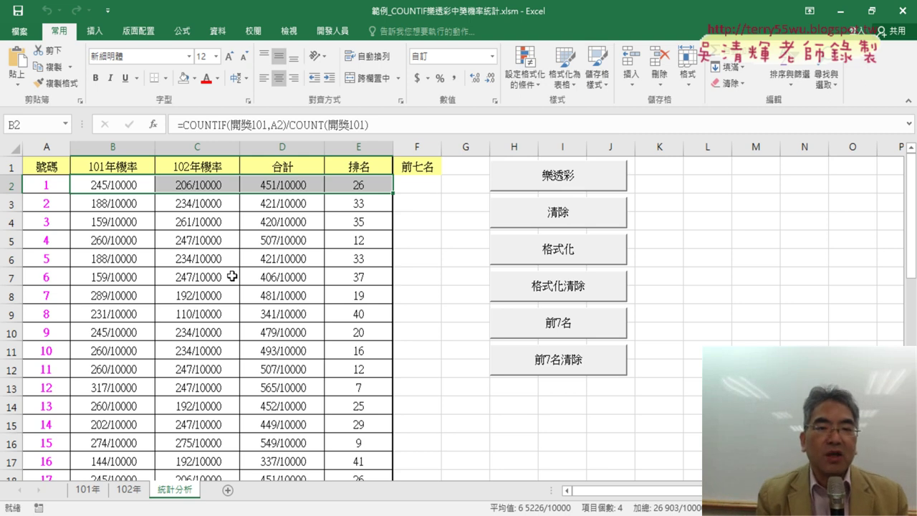
{"action": "left_click", "coordinate": [566, 219]}
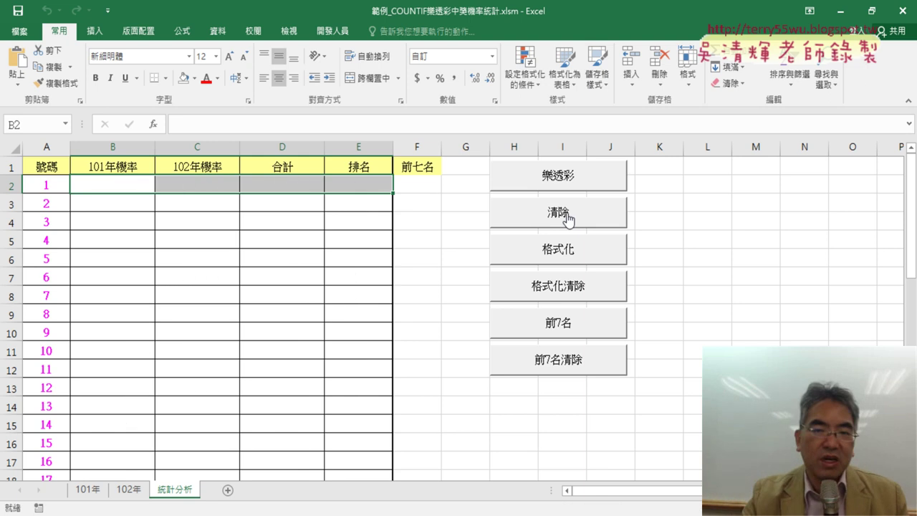
{"action": "left_click", "coordinate": [581, 184]}
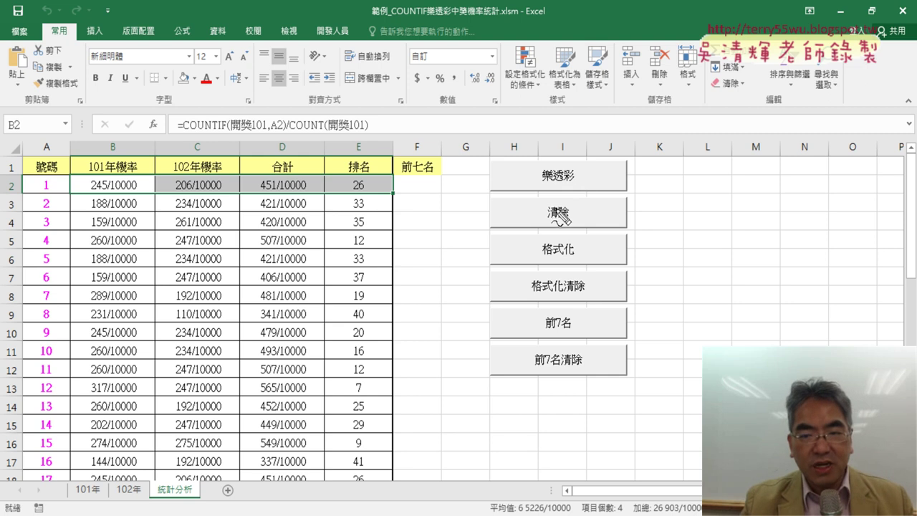
{"action": "mouse_move", "coordinate": [577, 225]}
{"action": "left_mouse_down"}
{"action": "mouse_move", "coordinate": [504, 166]}
{"action": "mouse_move", "coordinate": [573, 228]}
{"action": "left_mouse_up"}
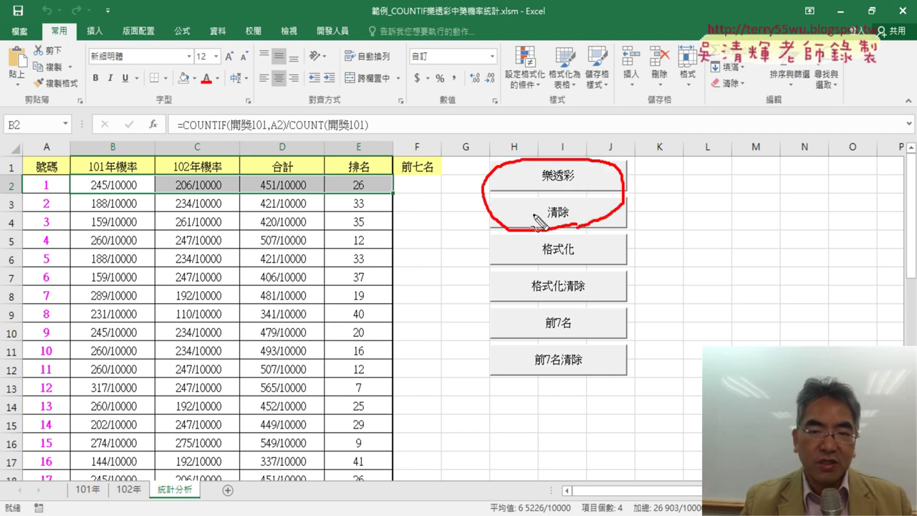
{"action": "left_click_drag", "start_coordinate": [133, 290], "coordinate": [119, 306]}
{"action": "left_click_drag", "start_coordinate": [125, 247], "coordinate": [180, 313]}
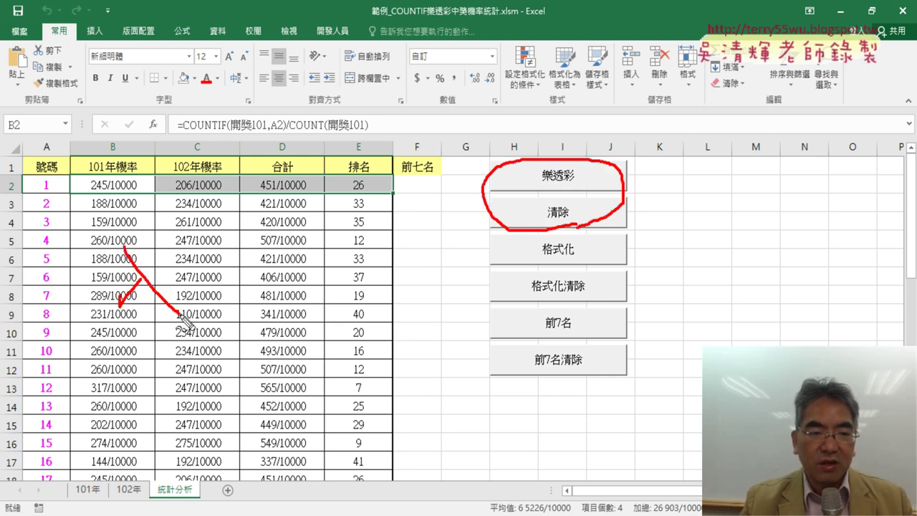
{"action": "left_click_drag", "start_coordinate": [194, 233], "coordinate": [136, 288]}
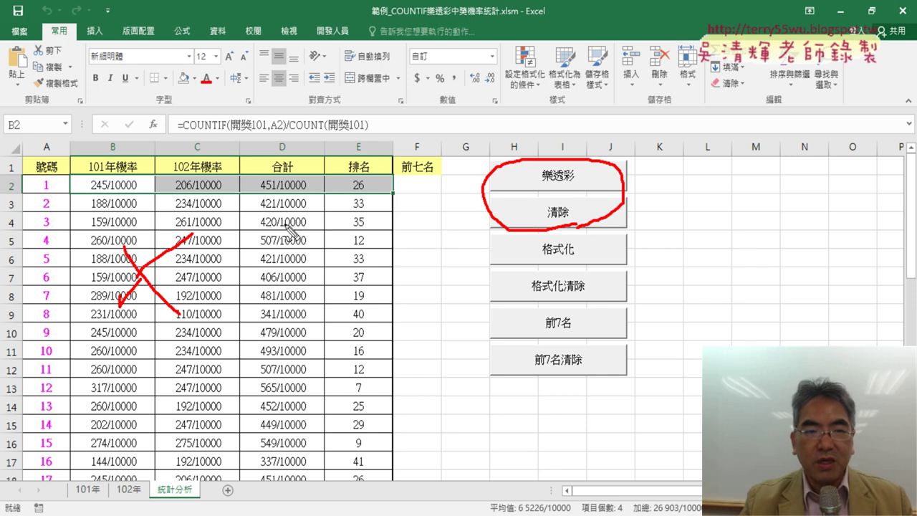
{"action": "key", "text": "Escape"}
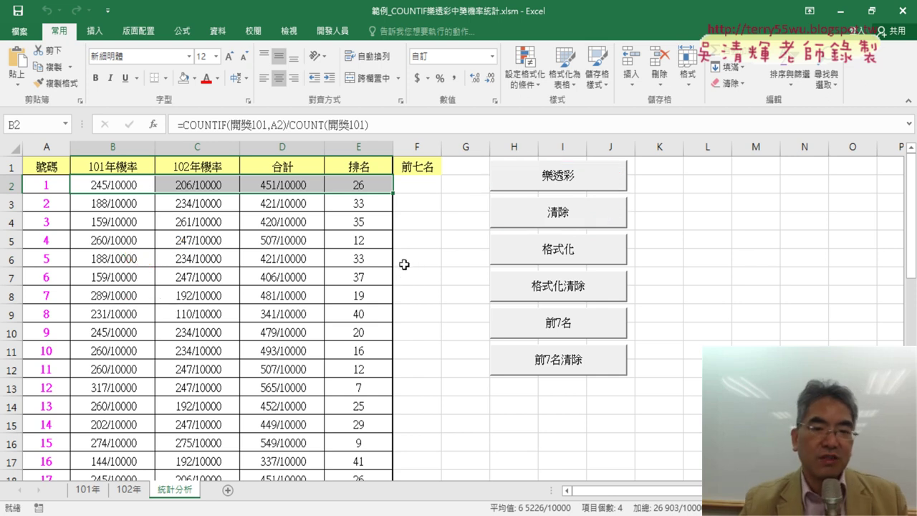
{"action": "left_click", "coordinate": [589, 219]}
{"action": "left_click", "coordinate": [591, 185]}
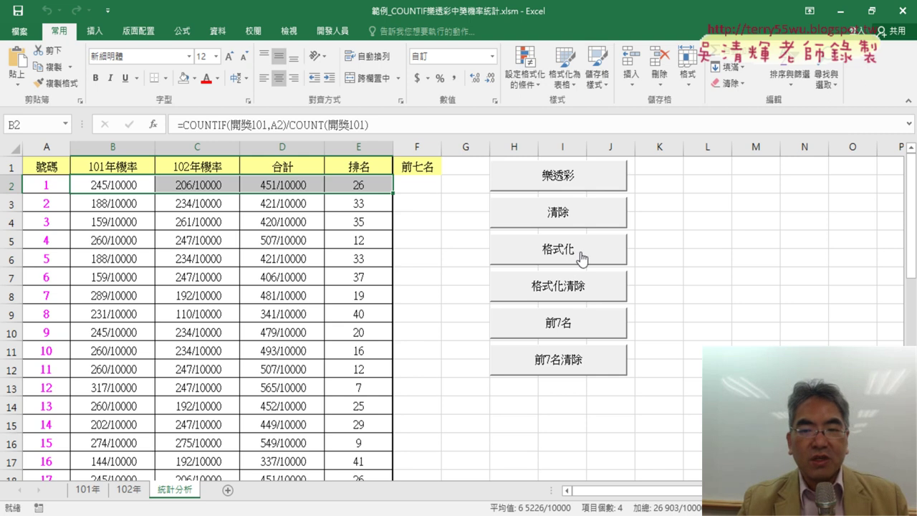
Dismiss the Conditional Formatting menu and run the 格式化 macro to highlight the top-seven numbers
{"action": "left_click", "coordinate": [534, 86]}
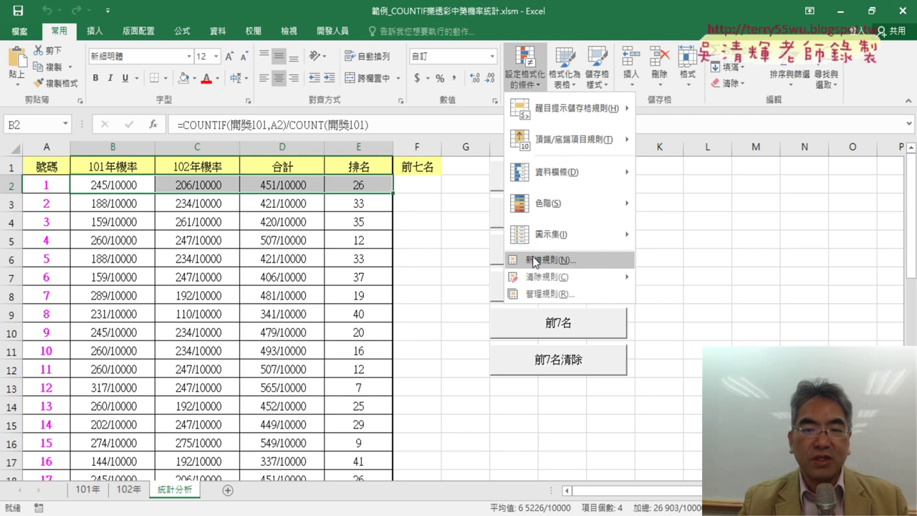
{"action": "key", "text": "Escape"}
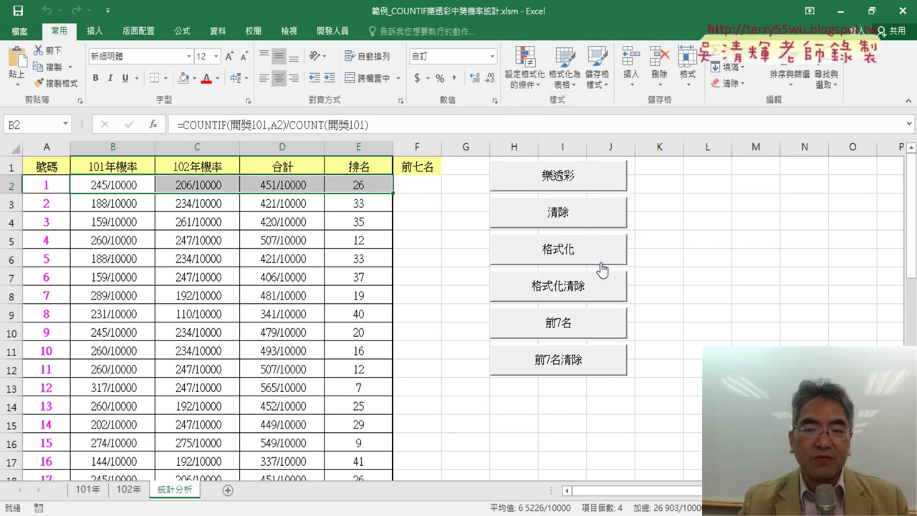
{"action": "left_click", "coordinate": [564, 255]}
{"action": "scroll", "coordinate": [188, 335], "scroll_direction": "down", "scroll_amount": 3}
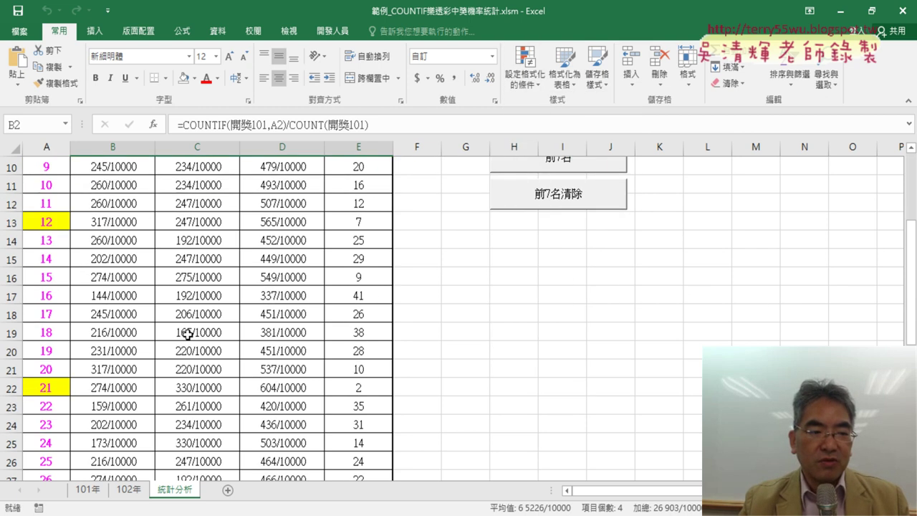
{"action": "scroll", "coordinate": [188, 335], "scroll_direction": "down", "scroll_amount": 4}
{"action": "scroll", "coordinate": [184, 272], "scroll_direction": "down", "scroll_amount": 1}
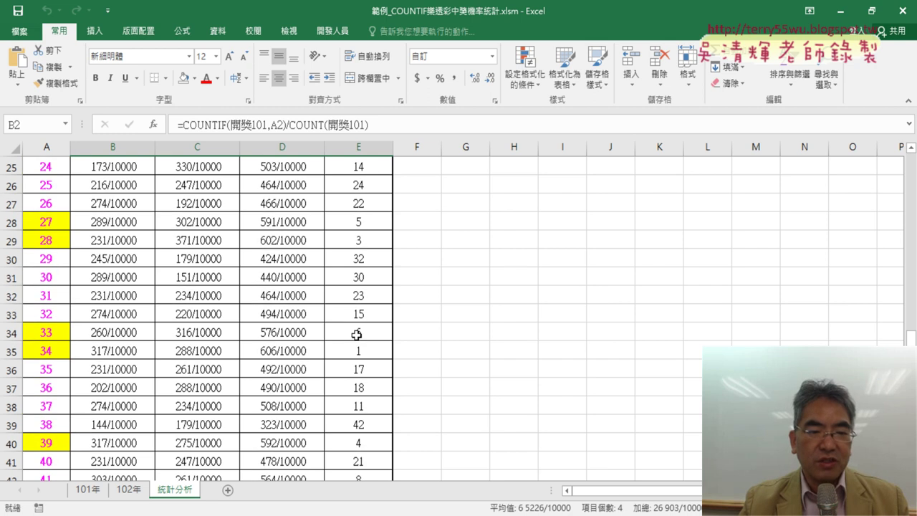
Check the highlighting by selecting the ranks in E34:E35 and the numbers in A34:A35
{"action": "left_click", "coordinate": [374, 165]}
{"action": "key", "text": "ctrl+space"}
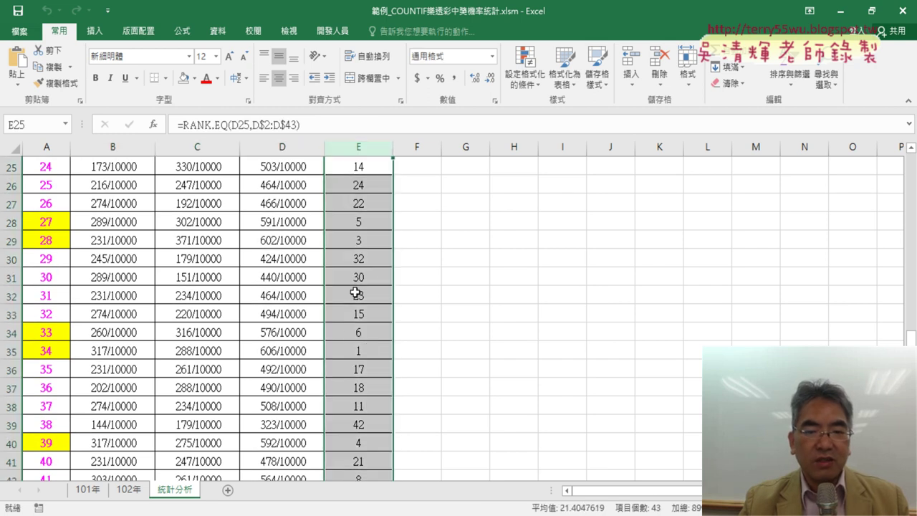
{"action": "left_click_drag", "start_coordinate": [358, 332], "coordinate": [358, 350]}
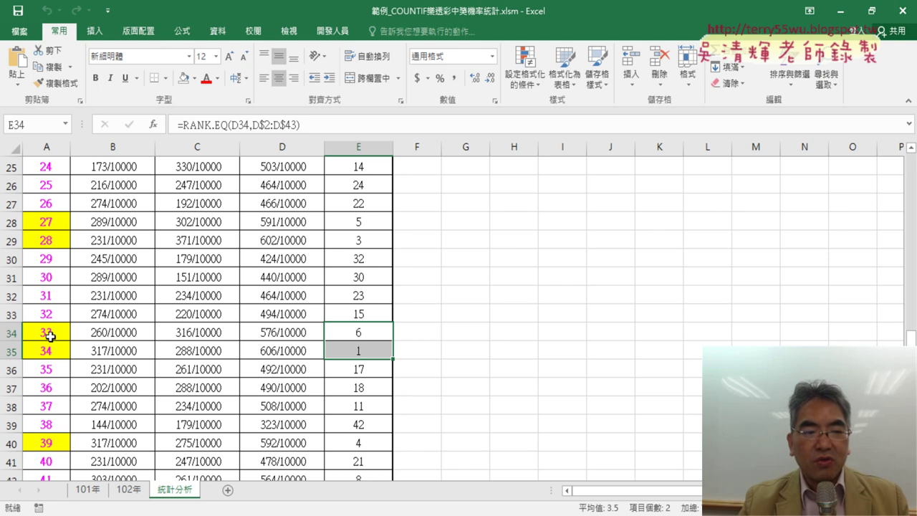
{"action": "left_click_drag", "start_coordinate": [51, 332], "coordinate": [48, 349]}
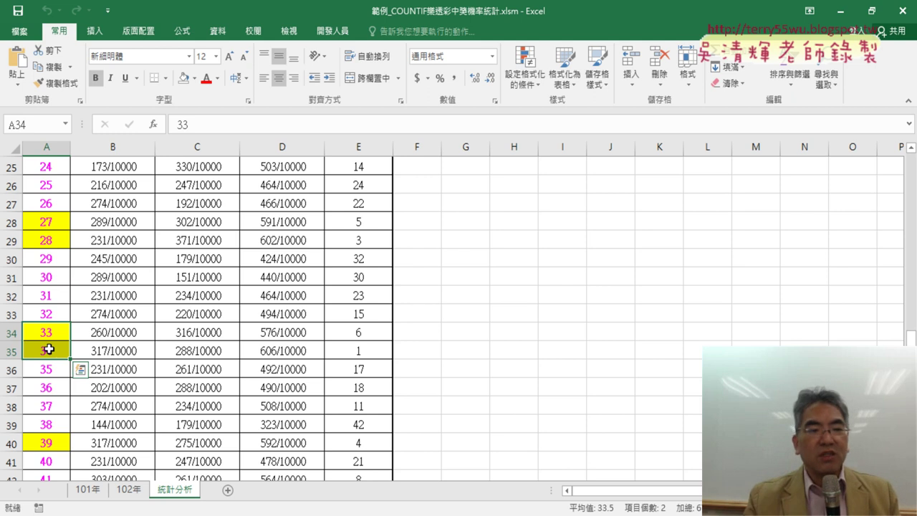
{"action": "scroll", "coordinate": [232, 305], "scroll_direction": "up", "scroll_amount": 4}
Run the 格式化清除 macro to remove the yellow highlighting from the number cells
{"action": "scroll", "coordinate": [232, 305], "scroll_direction": "up", "scroll_amount": 4}
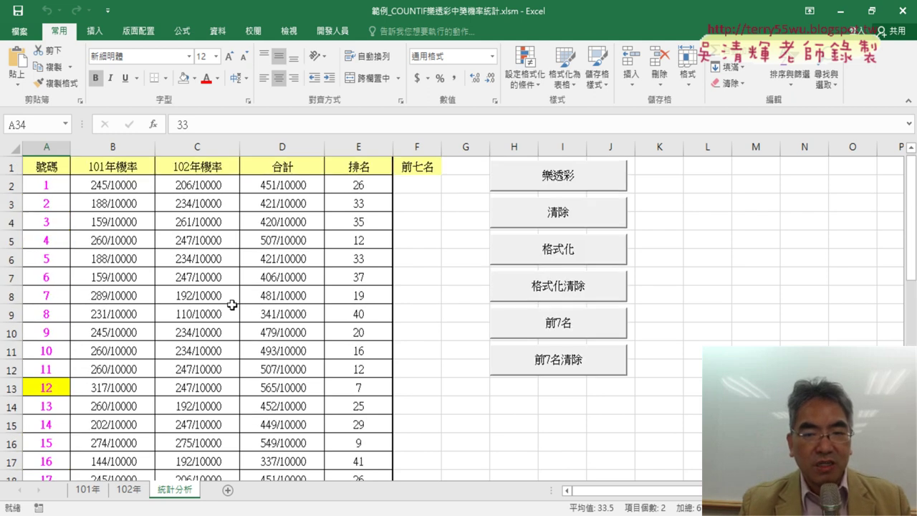
{"action": "left_click", "coordinate": [571, 286]}
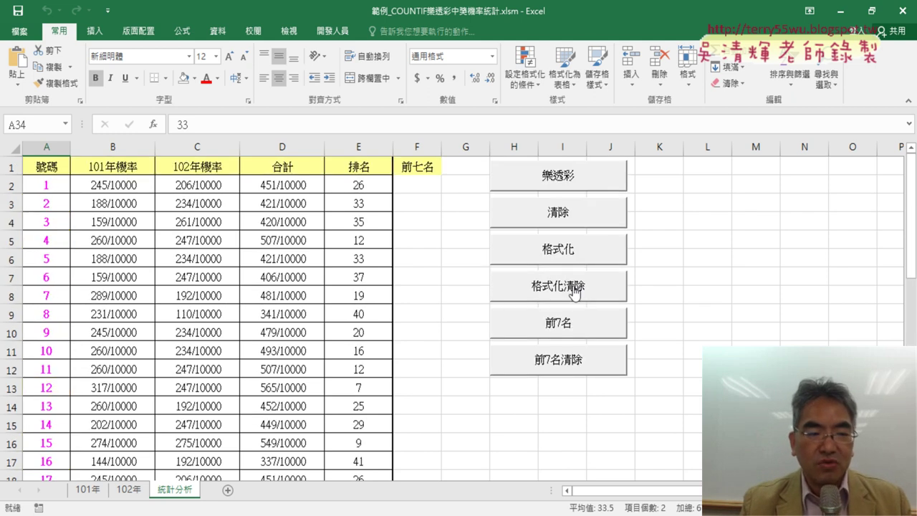
{"action": "scroll", "coordinate": [143, 378], "scroll_direction": "down", "scroll_amount": 2}
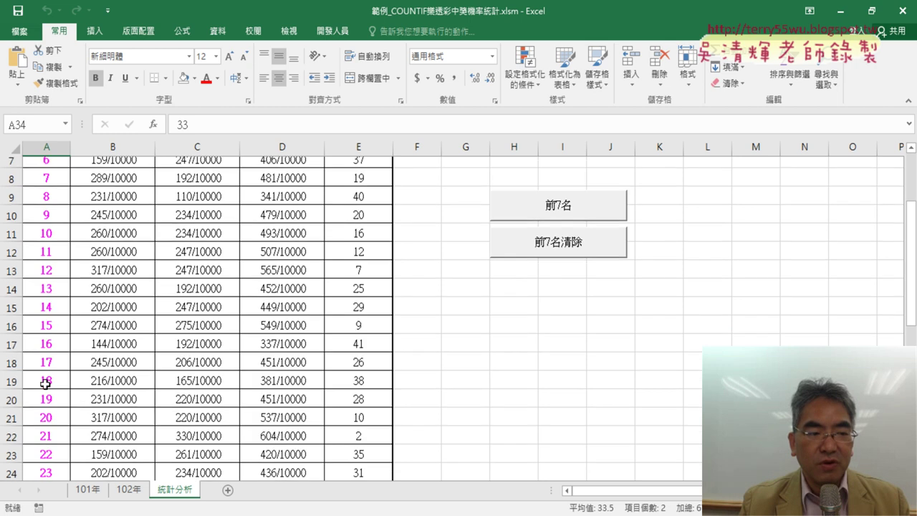
{"action": "scroll", "coordinate": [44, 379], "scroll_direction": "down", "scroll_amount": 4}
{"action": "scroll", "coordinate": [48, 379], "scroll_direction": "down", "scroll_amount": 3}
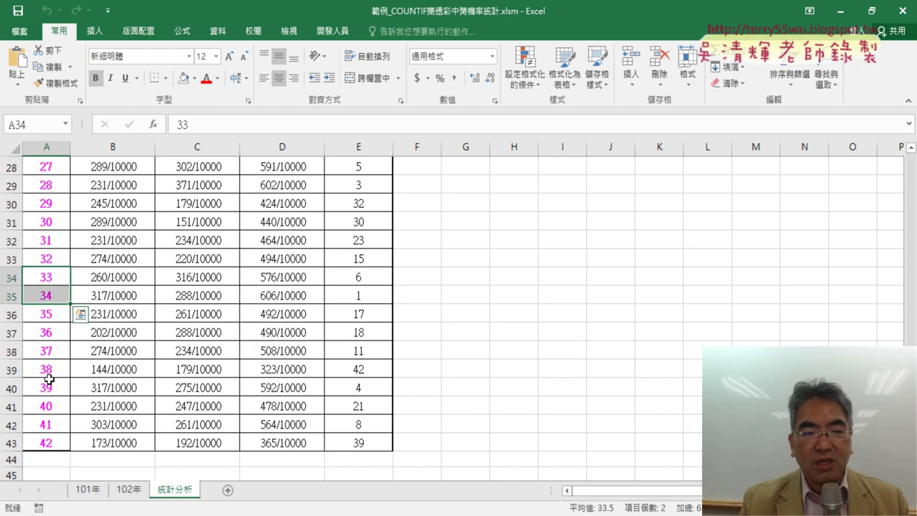
{"action": "scroll", "coordinate": [48, 379], "scroll_direction": "up", "scroll_amount": 2}
{"action": "scroll", "coordinate": [49, 379], "scroll_direction": "up", "scroll_amount": 7}
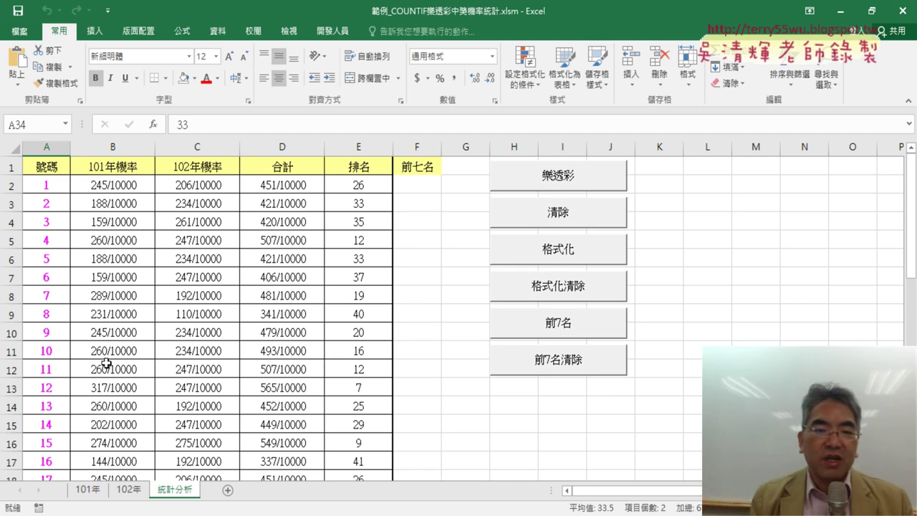
Rerun 格式化 to highlight the top-seven numbers, then select the 前七名 heading in F1
{"action": "left_click", "coordinate": [564, 257]}
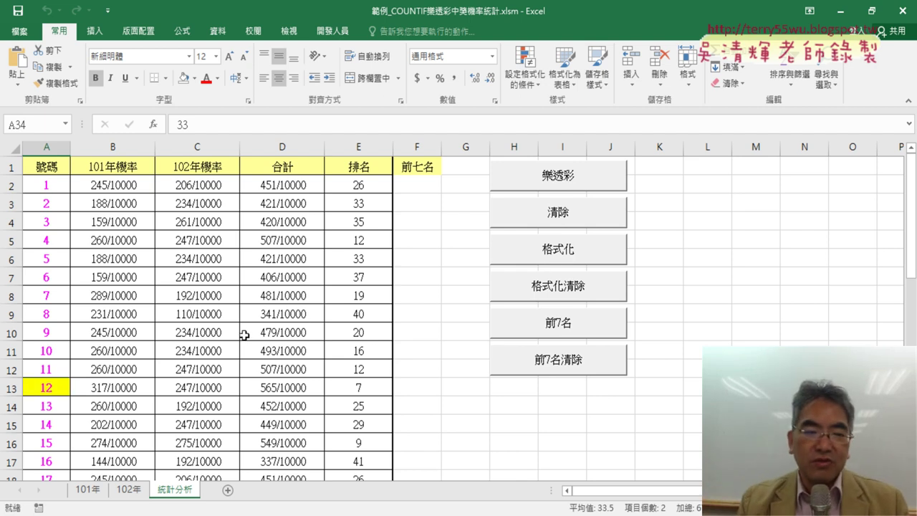
{"action": "scroll", "coordinate": [238, 332], "scroll_direction": "down", "scroll_amount": 3}
{"action": "scroll", "coordinate": [238, 332], "scroll_direction": "down", "scroll_amount": 1}
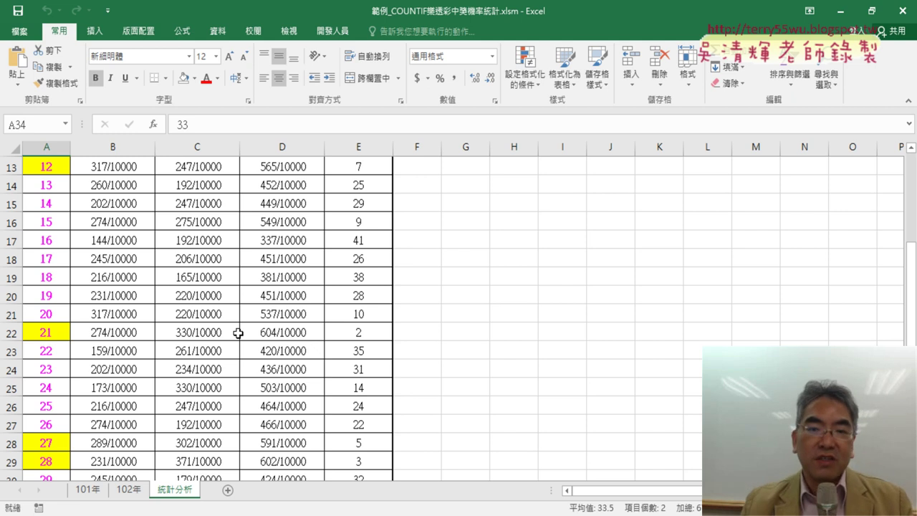
{"action": "scroll", "coordinate": [238, 333], "scroll_direction": "up", "scroll_amount": 4}
{"action": "left_click", "coordinate": [421, 167]}
{"action": "key", "text": "ctrl+shift+Down"}
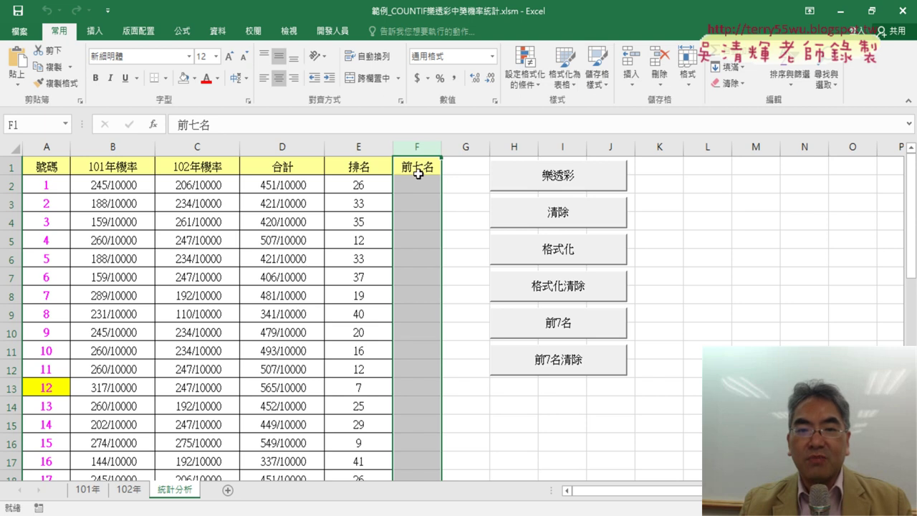
{"action": "left_click", "coordinate": [419, 167]}
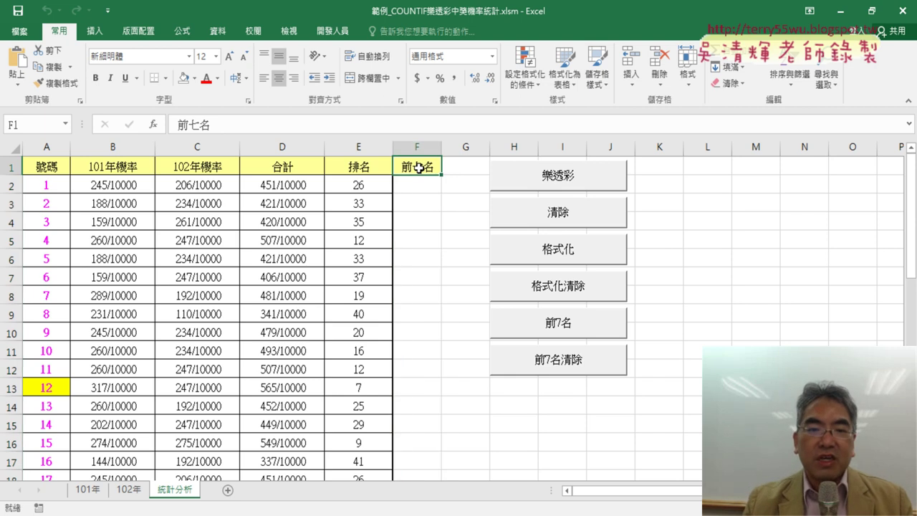
{"action": "left_click", "coordinate": [462, 166]}
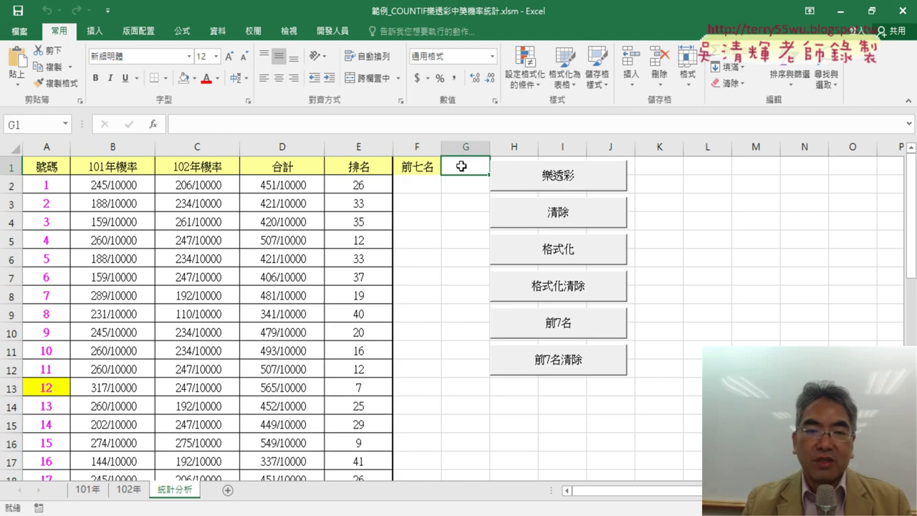
{"action": "left_click", "coordinate": [414, 168]}
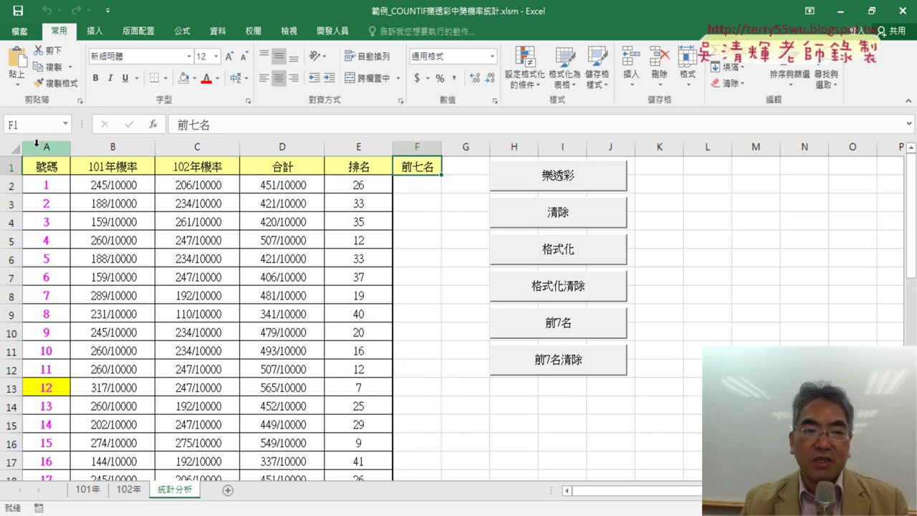
{"action": "left_click", "coordinate": [367, 146]}
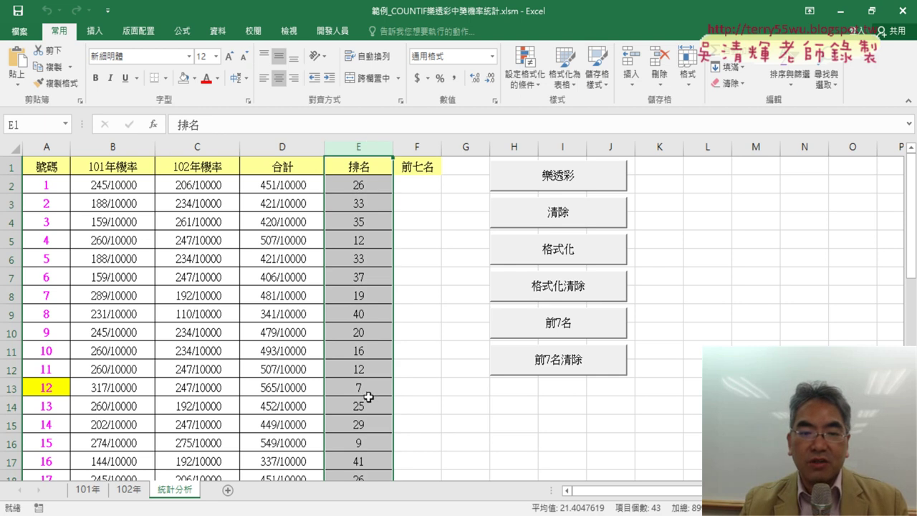
{"action": "left_click_drag", "start_coordinate": [368, 397], "coordinate": [45, 385]}
{"action": "left_click", "coordinate": [34, 387]}
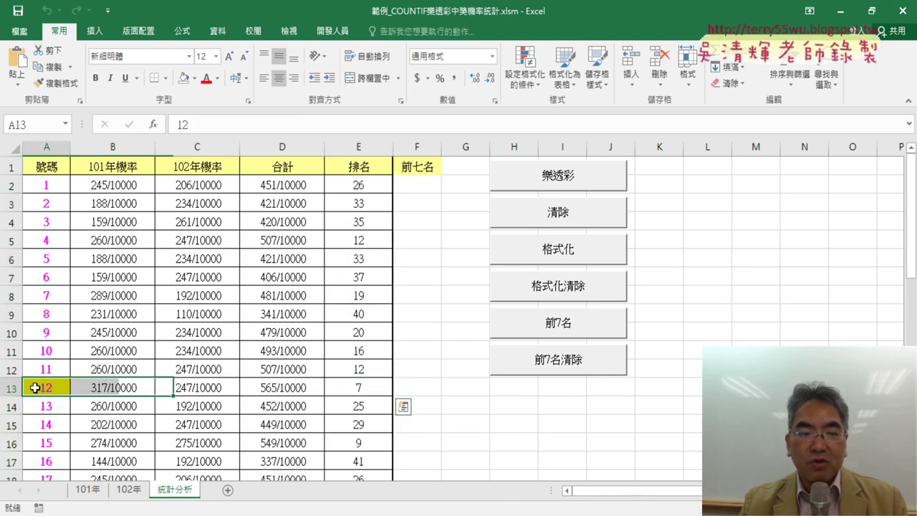
{"action": "left_click", "coordinate": [35, 388]}
{"action": "left_click", "coordinate": [428, 188]}
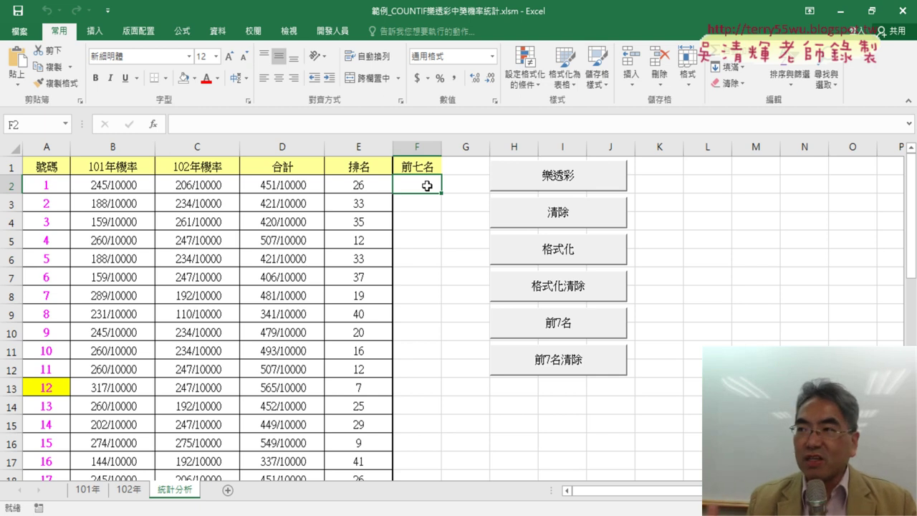
{"action": "left_click", "coordinate": [571, 328]}
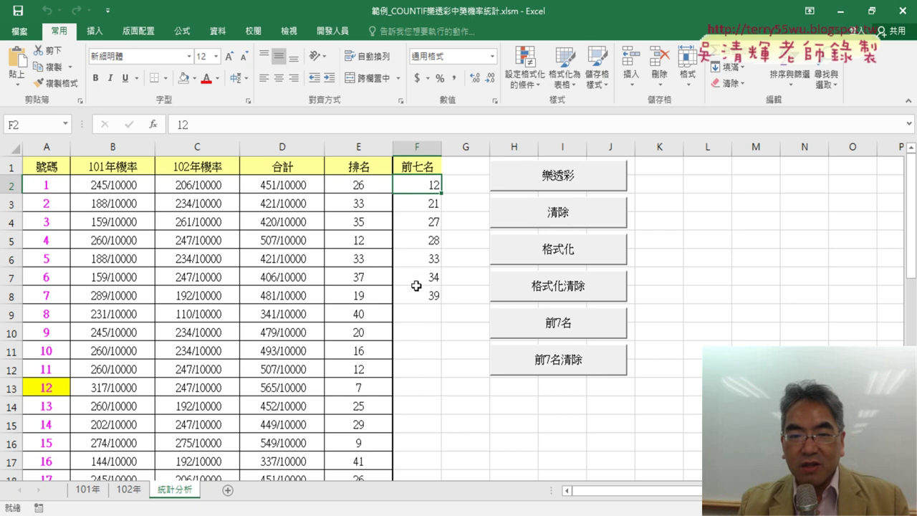
{"action": "left_click_drag", "start_coordinate": [430, 181], "coordinate": [418, 293]}
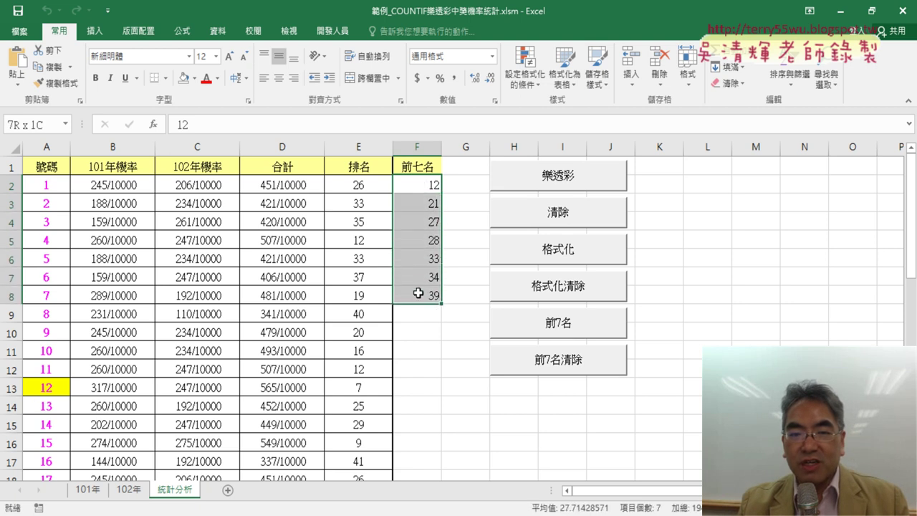
{"action": "left_click", "coordinate": [557, 367]}
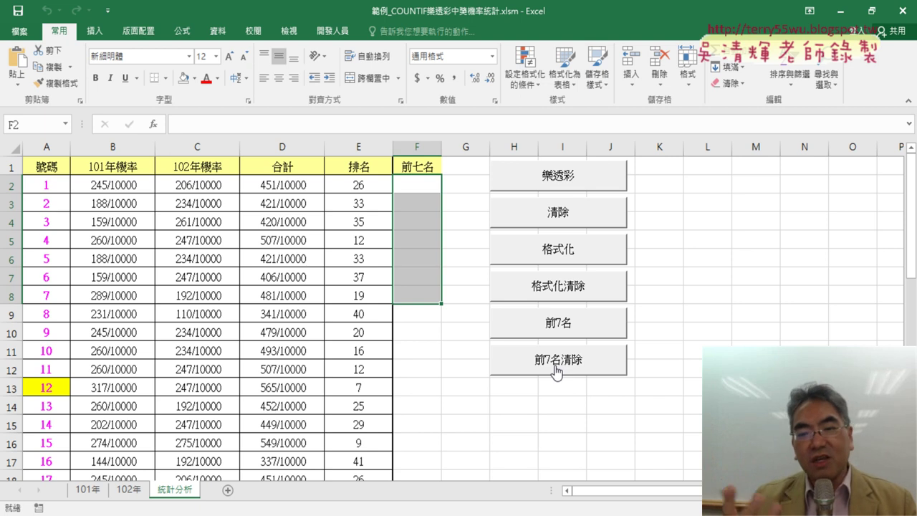
{"action": "left_click", "coordinate": [444, 315]}
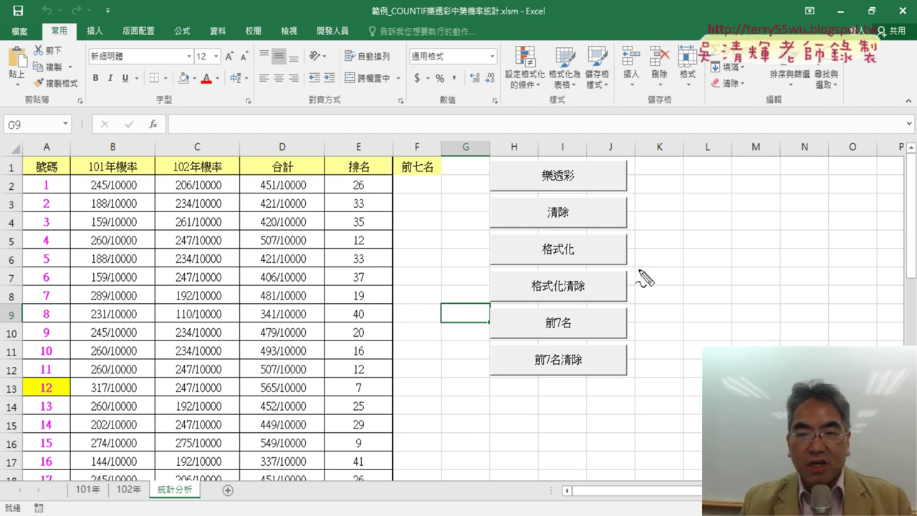
Mark up the macro buttons with screen ink, then close the ink and show the 開發人員 (Developer) tools
{"action": "left_click_drag", "start_coordinate": [609, 251], "coordinate": [598, 240]}
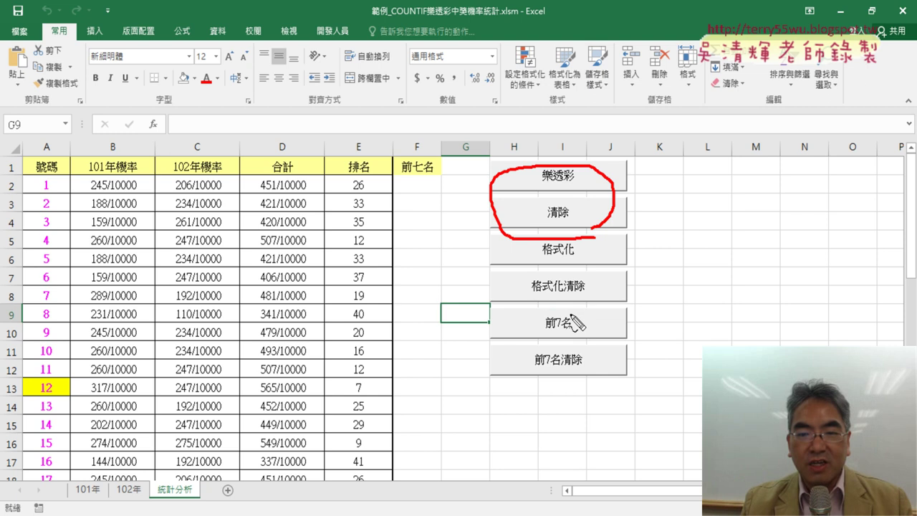
{"action": "mouse_move", "coordinate": [568, 316]}
{"action": "left_mouse_down"}
{"action": "mouse_move", "coordinate": [594, 242]}
{"action": "mouse_move", "coordinate": [577, 315]}
{"action": "left_mouse_up"}
{"action": "left_click_drag", "start_coordinate": [538, 398], "coordinate": [562, 387]}
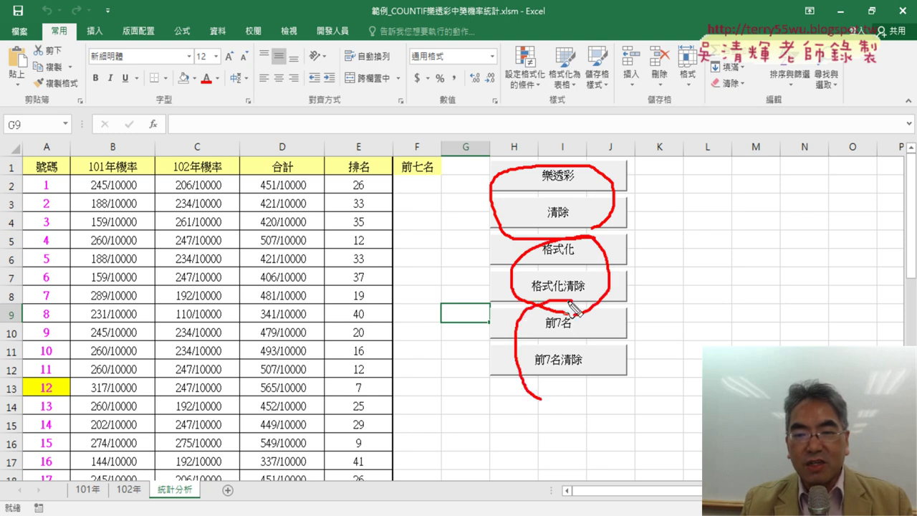
{"action": "left_click_drag", "start_coordinate": [608, 271], "coordinate": [635, 320]}
{"action": "left_click_drag", "start_coordinate": [543, 259], "coordinate": [573, 259]}
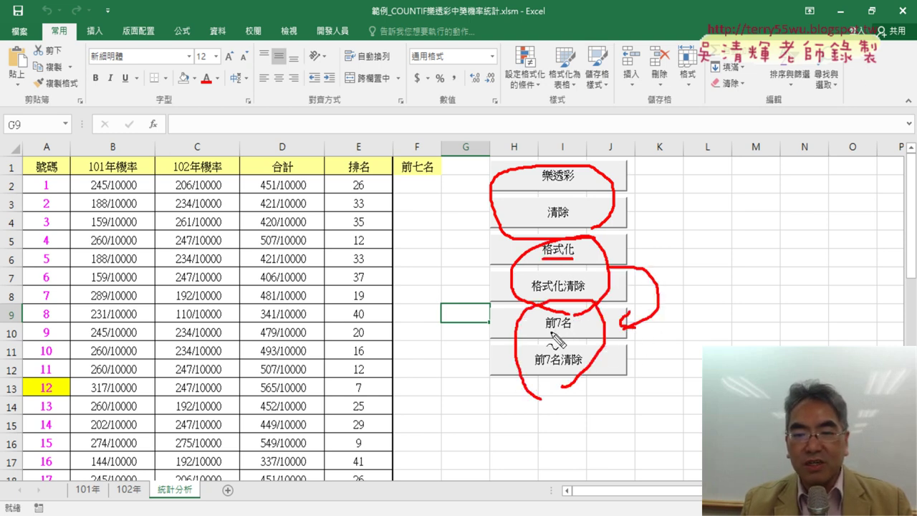
{"action": "left_click_drag", "start_coordinate": [546, 333], "coordinate": [570, 334]}
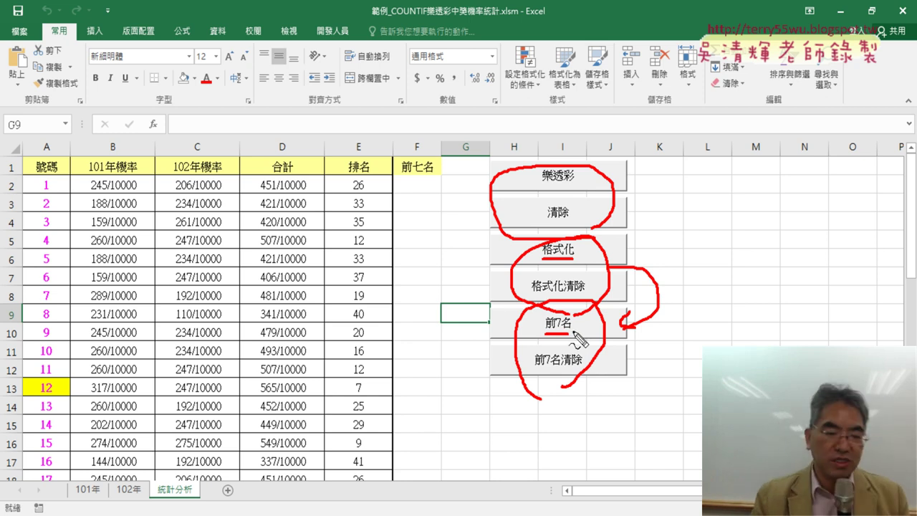
{"action": "key", "text": "Escape"}
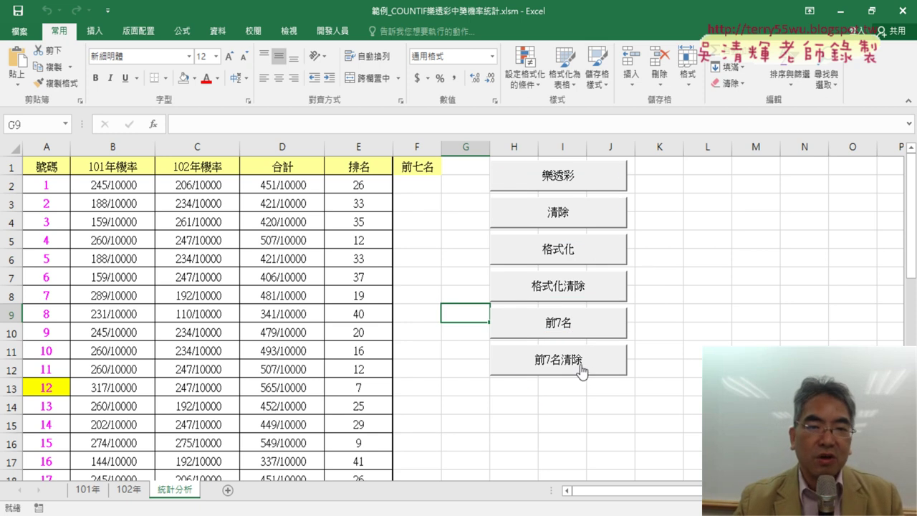
{"action": "left_click", "coordinate": [332, 36]}
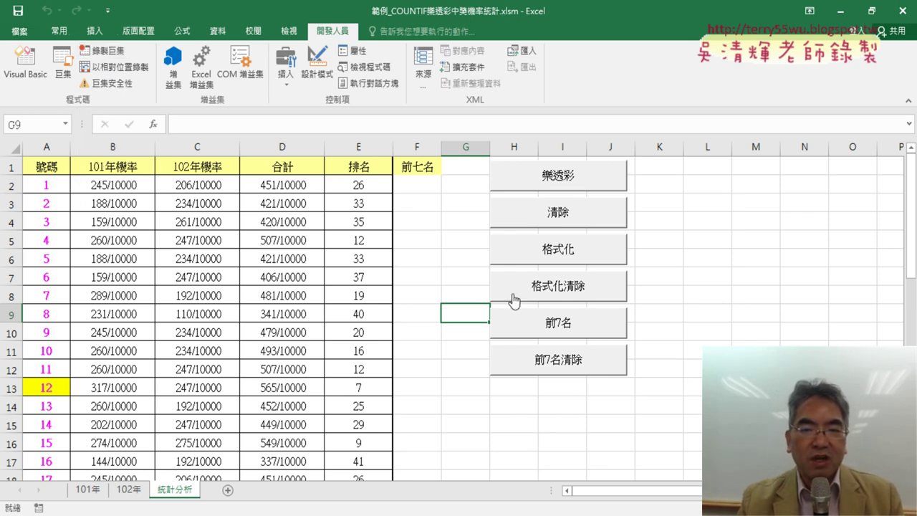
Open the Visual Basic editor and review the 格式化 and 清除 procedure code
{"action": "left_click", "coordinate": [31, 74]}
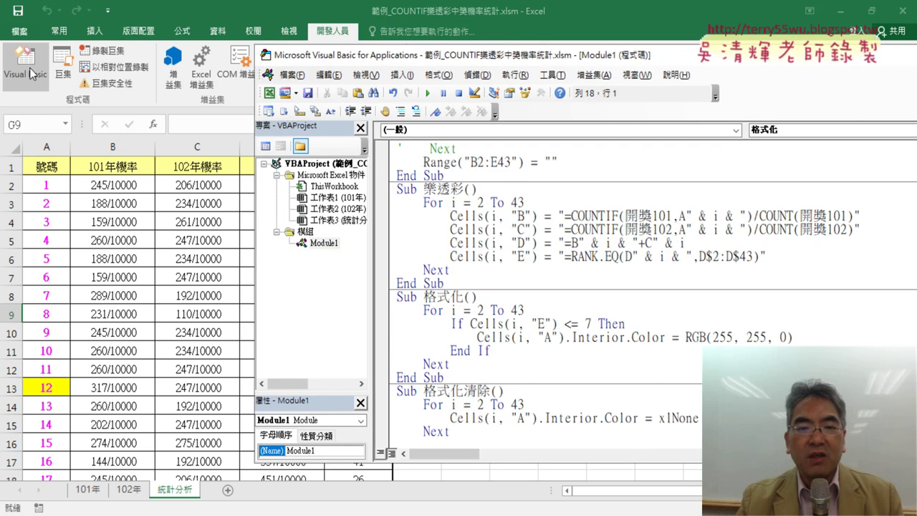
{"action": "left_click_drag", "start_coordinate": [400, 61], "coordinate": [165, 41]}
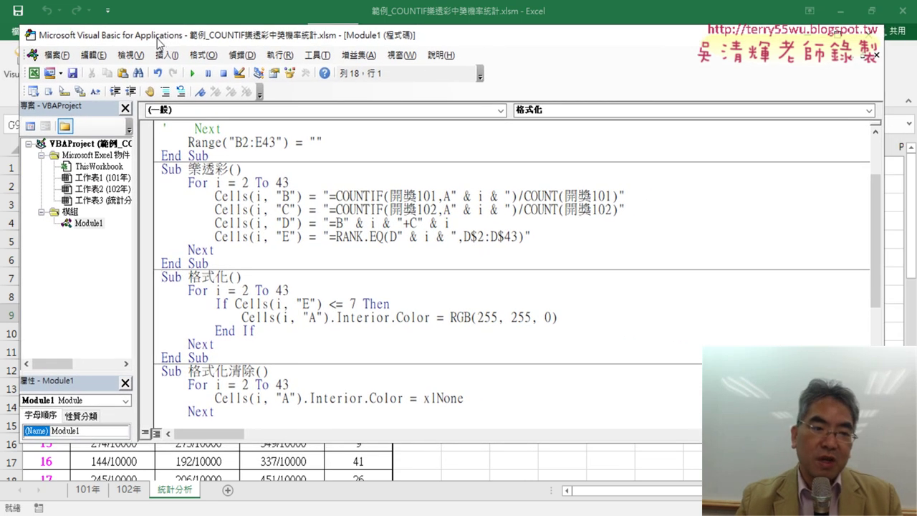
{"action": "left_click", "coordinate": [161, 276]}
{"action": "scroll", "coordinate": [250, 175], "scroll_direction": "up", "scroll_amount": 2}
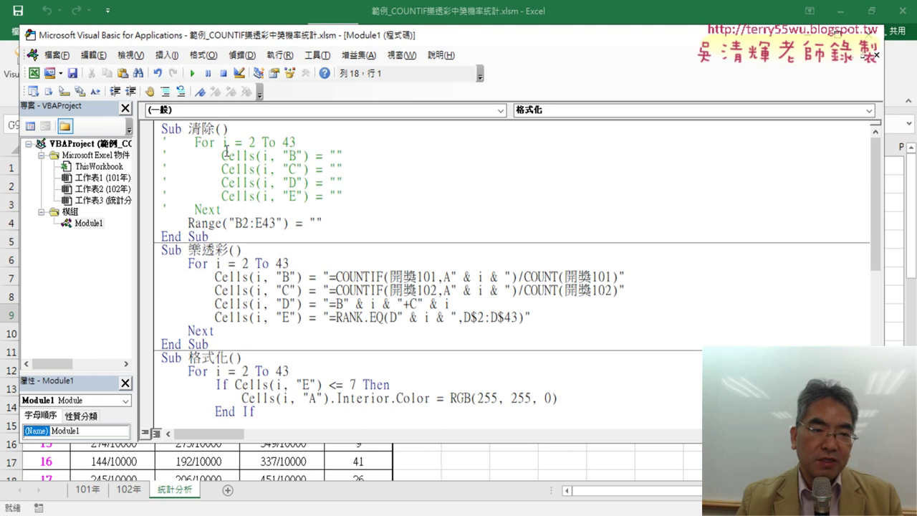
{"action": "double_click", "coordinate": [218, 129]}
{"action": "right_click", "coordinate": [200, 134]}
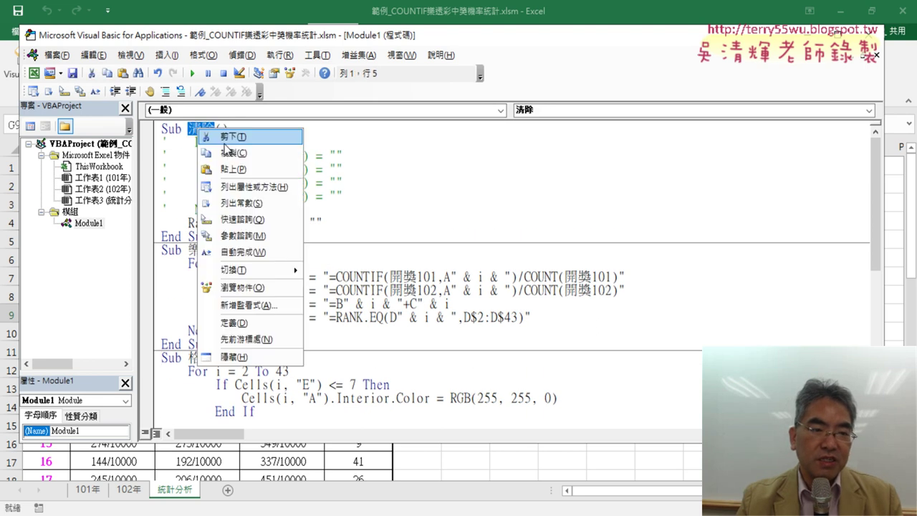
{"action": "key", "text": "Escape"}
Remove Module1 from the VBA project without exporting it
{"action": "left_click", "coordinate": [85, 224]}
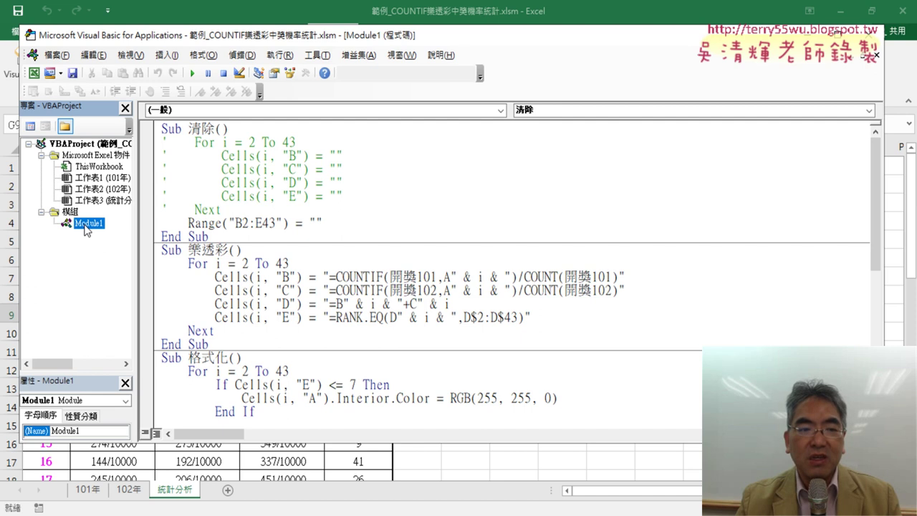
{"action": "right_click", "coordinate": [85, 226]}
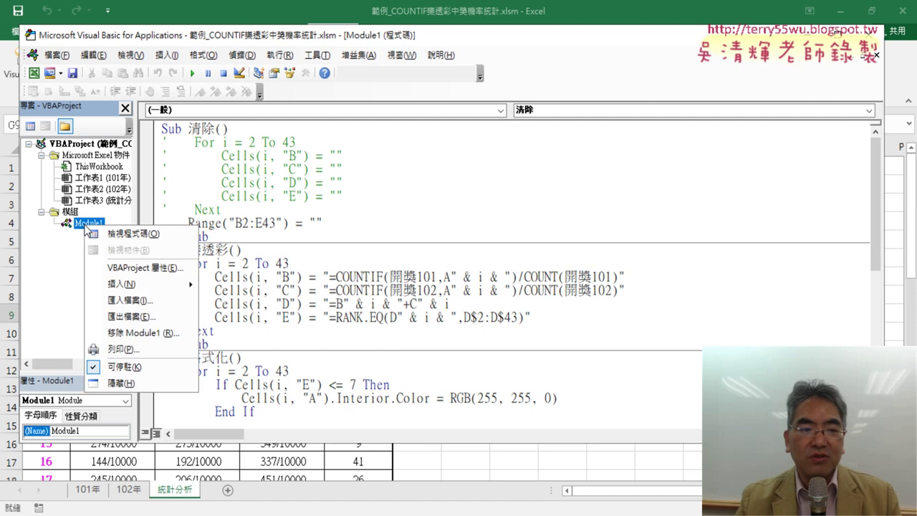
{"action": "left_click", "coordinate": [140, 334]}
{"action": "left_click", "coordinate": [436, 319]}
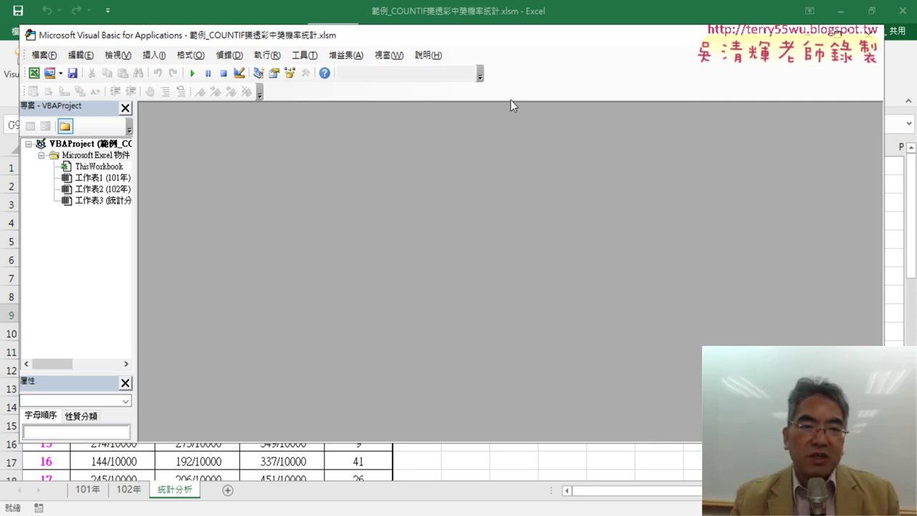
{"action": "left_click_drag", "start_coordinate": [381, 41], "coordinate": [383, 94]}
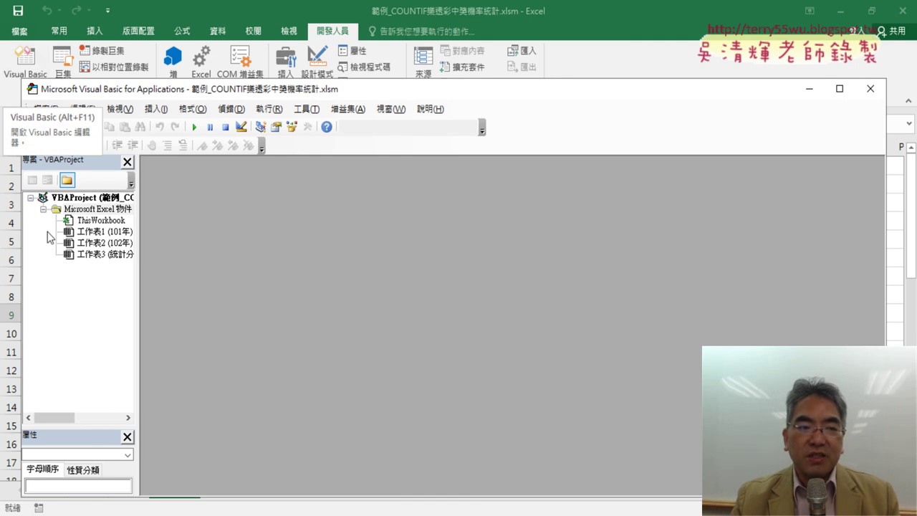
{"action": "left_click_drag", "start_coordinate": [137, 253], "coordinate": [223, 254]}
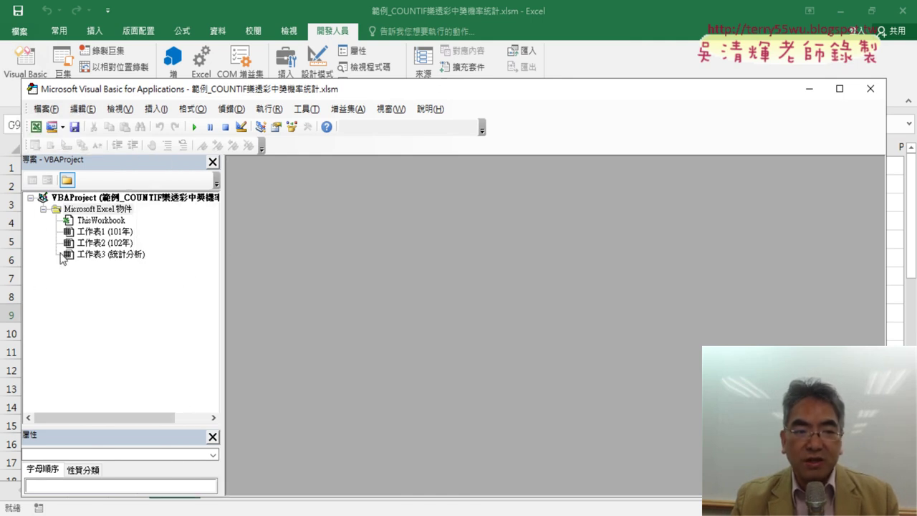
{"action": "right_click", "coordinate": [85, 235]}
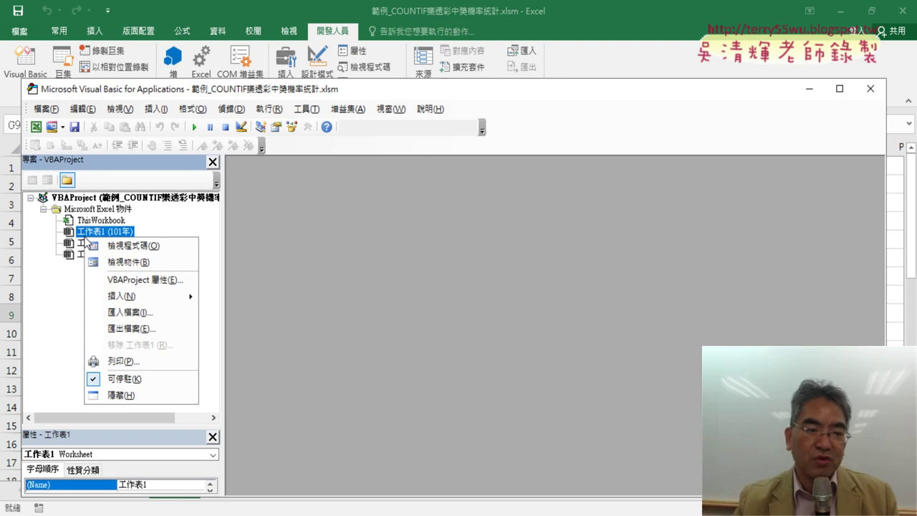
{"action": "mouse_move", "coordinate": [118, 296]}
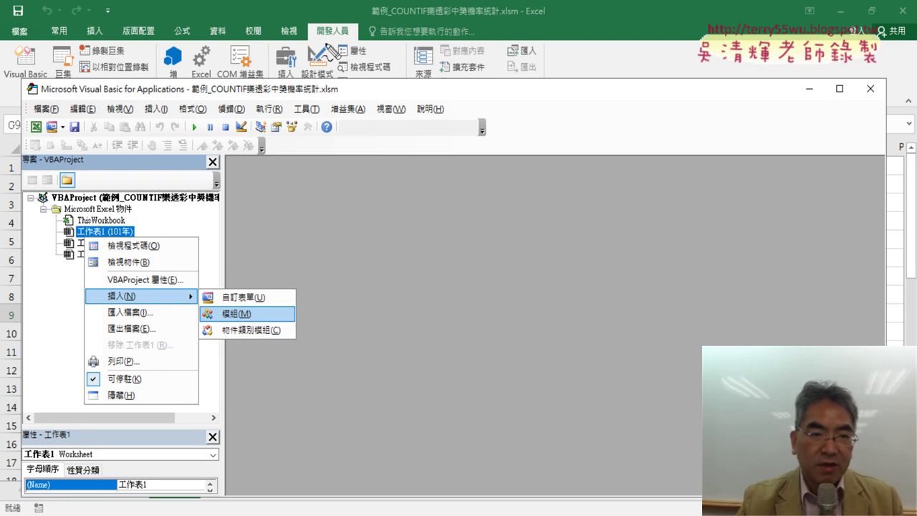
{"action": "left_click_drag", "start_coordinate": [296, 21], "coordinate": [366, 17]}
{"action": "left_click_drag", "start_coordinate": [34, 93], "coordinate": [40, 77]}
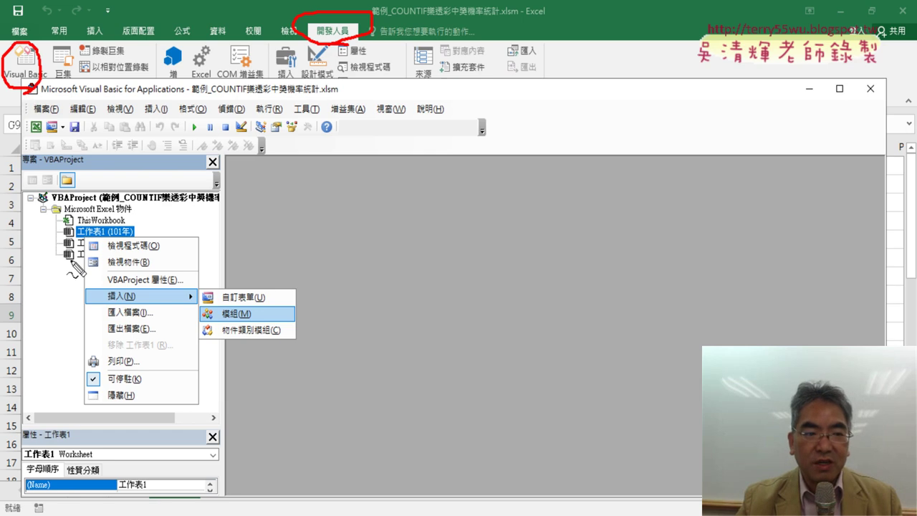
{"action": "mouse_move", "coordinate": [24, 200]}
{"action": "left_mouse_down"}
{"action": "mouse_move", "coordinate": [24, 414]}
{"action": "mouse_move", "coordinate": [95, 418]}
{"action": "left_mouse_up"}
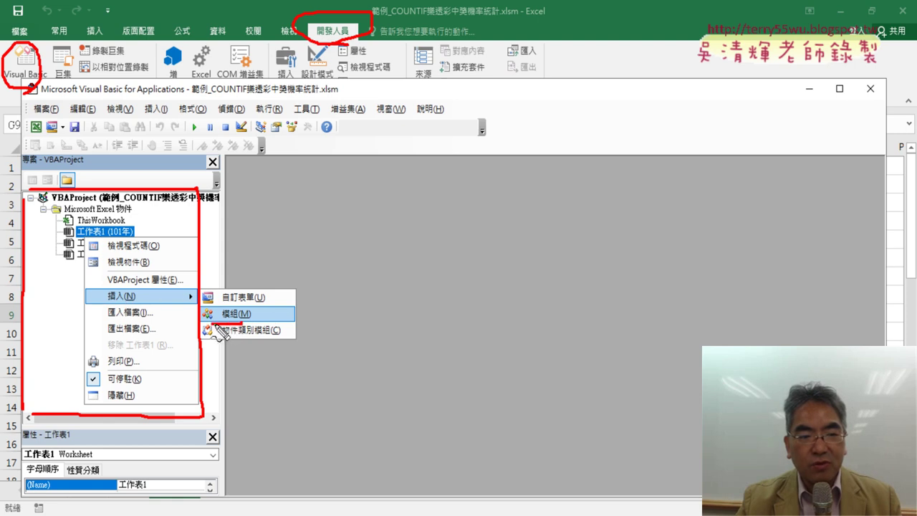
{"action": "left_click_drag", "start_coordinate": [222, 309], "coordinate": [268, 309]}
{"action": "left_click_drag", "start_coordinate": [262, 77], "coordinate": [295, 75]}
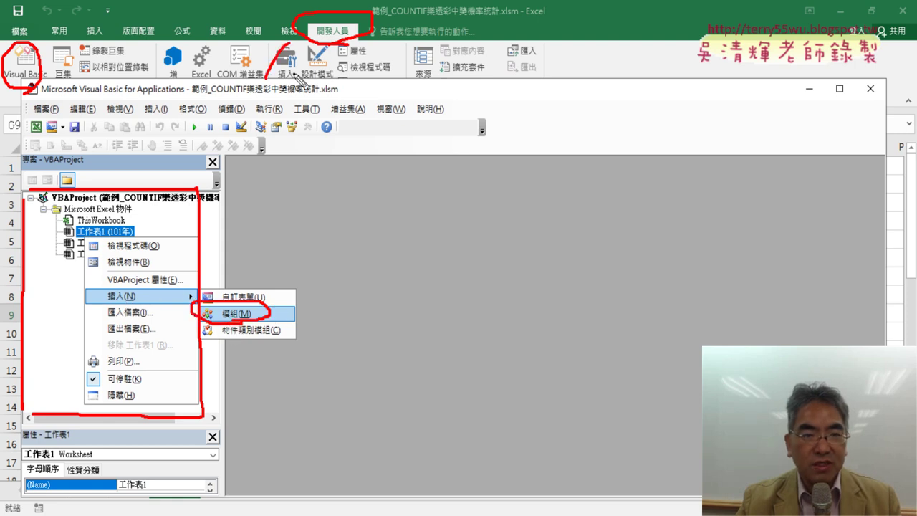
{"action": "left_click_drag", "start_coordinate": [61, 46], "coordinate": [72, 68]}
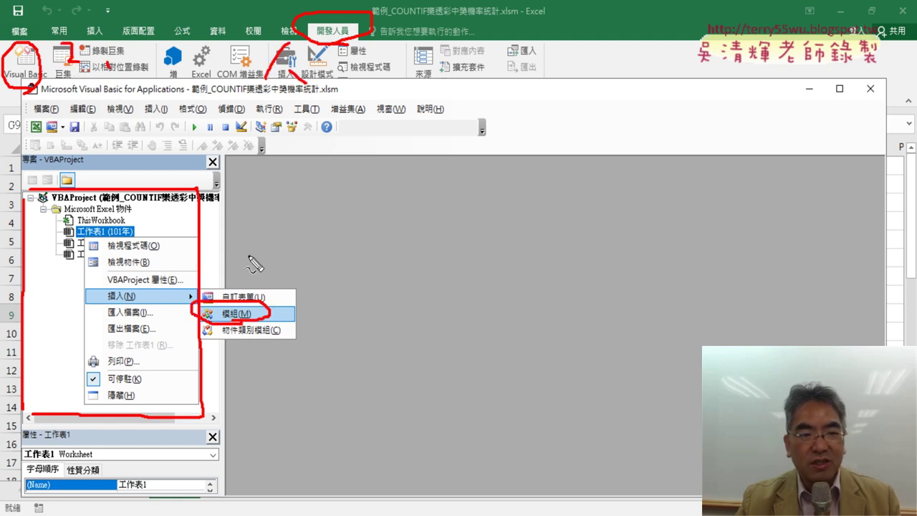
{"action": "left_click_drag", "start_coordinate": [241, 257], "coordinate": [220, 274]}
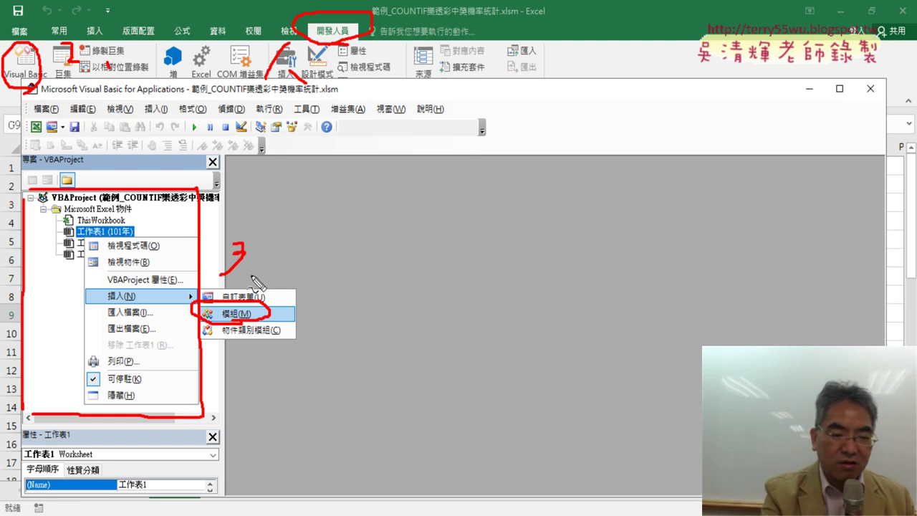
Insert a new code module into the VBA project and narrow the editor to reveal the worksheet
{"action": "key", "text": "Escape"}
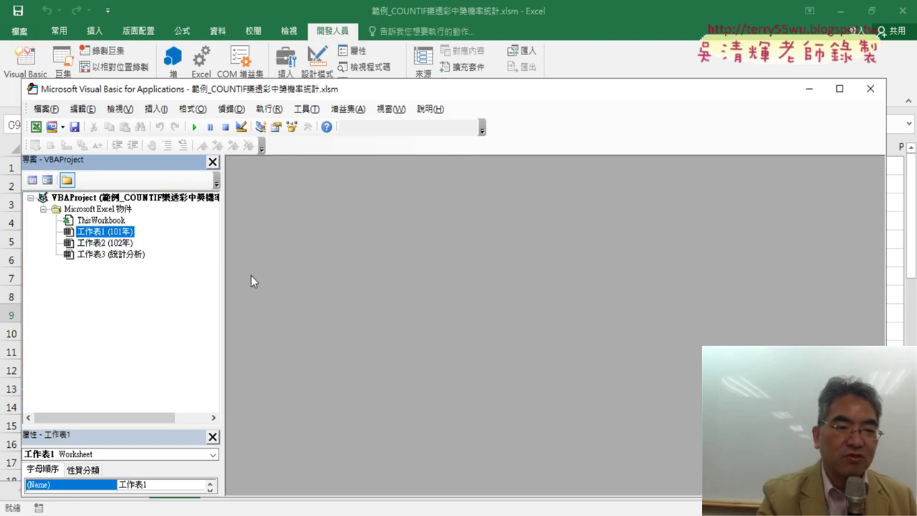
{"action": "right_click", "coordinate": [80, 221]}
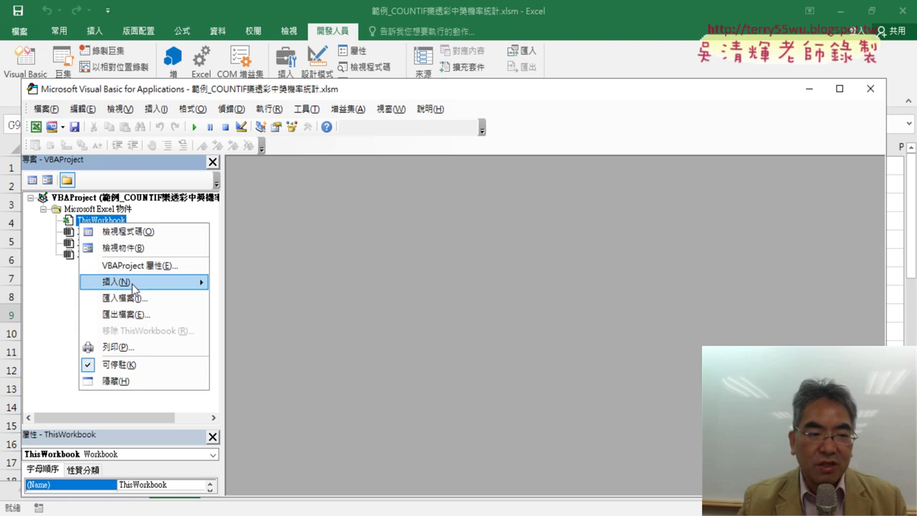
{"action": "mouse_move", "coordinate": [179, 282]}
{"action": "left_click", "coordinate": [240, 300]}
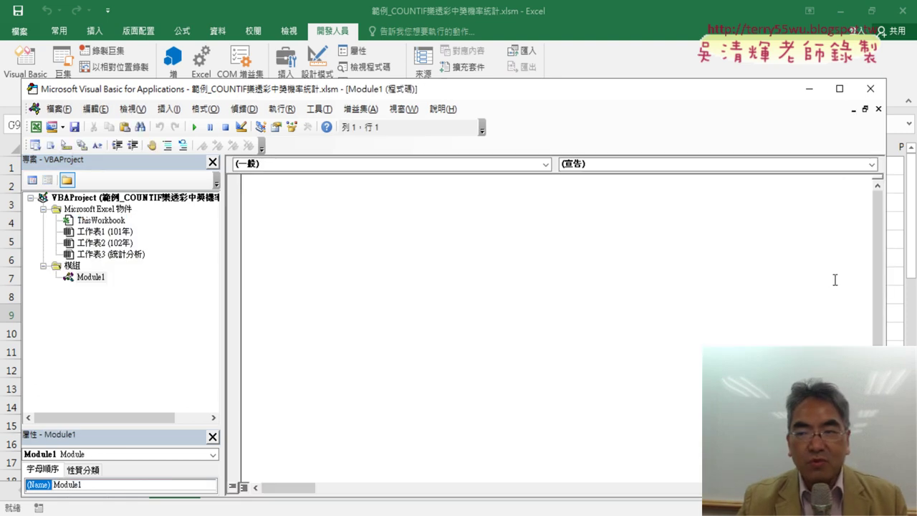
{"action": "left_click_drag", "start_coordinate": [885, 279], "coordinate": [454, 275]}
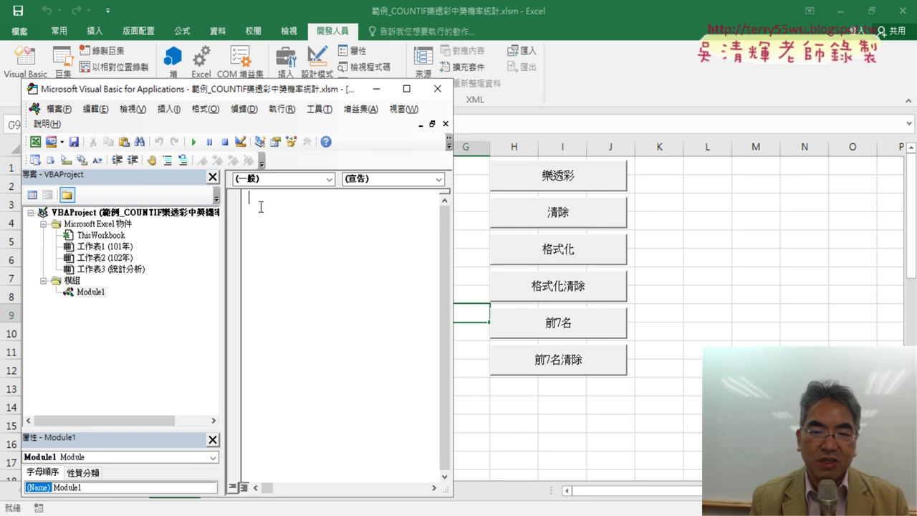
Write an empty Sub 清除() … End Sub procedure and move the editor beside the sheet data
{"action": "type", "text": "S"}
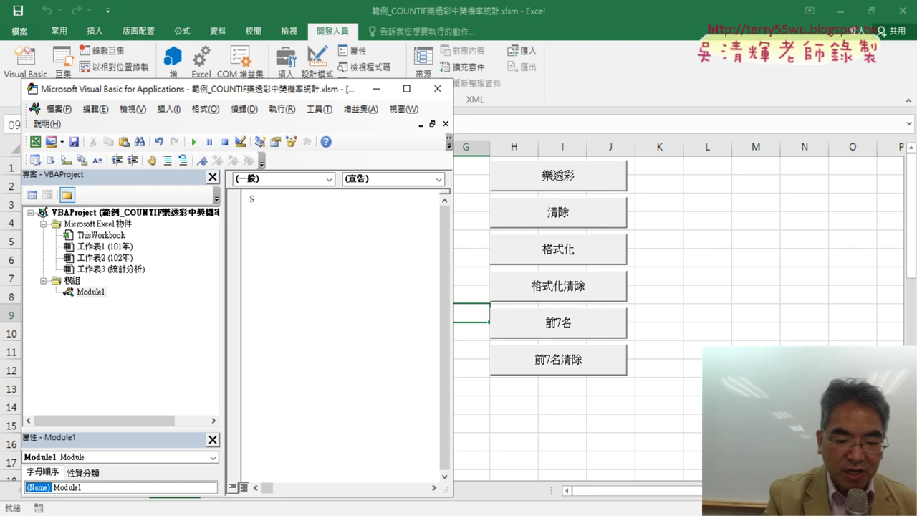
{"action": "type", "text": "ub"}
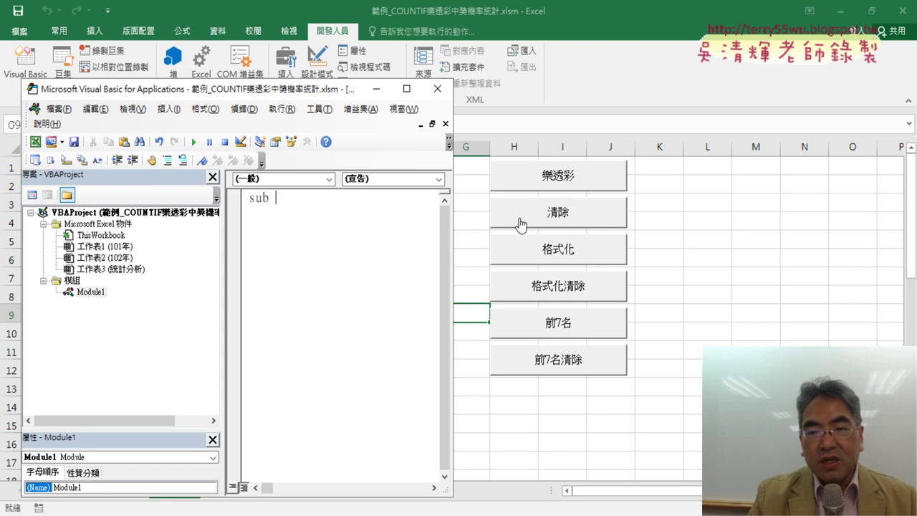
{"action": "type", "text": "清"}
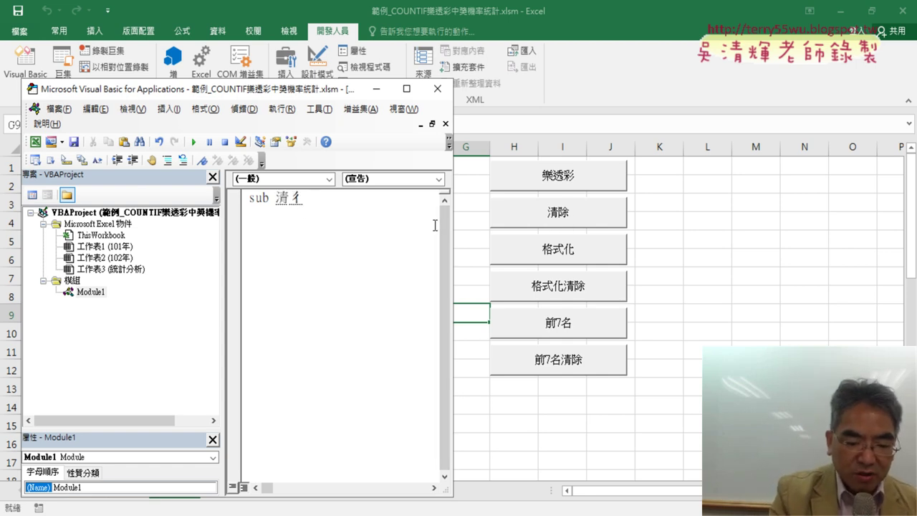
{"action": "type", "text": "除"}
{"action": "key", "text": "Return"}
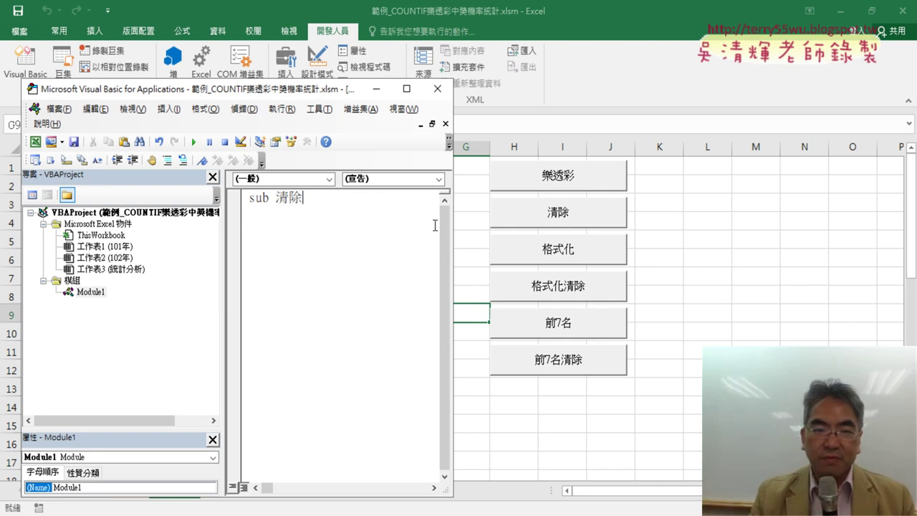
{"action": "key", "text": "Return"}
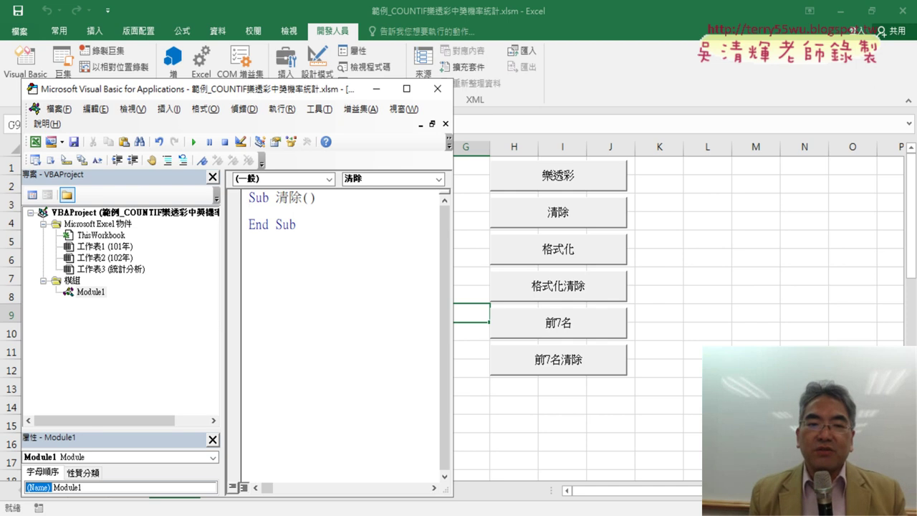
{"action": "mouse_move", "coordinate": [289, 198]}
{"action": "left_mouse_down"}
{"action": "mouse_move", "coordinate": [313, 197]}
{"action": "mouse_move", "coordinate": [306, 231]}
{"action": "left_mouse_up"}
{"action": "left_click", "coordinate": [315, 198]}
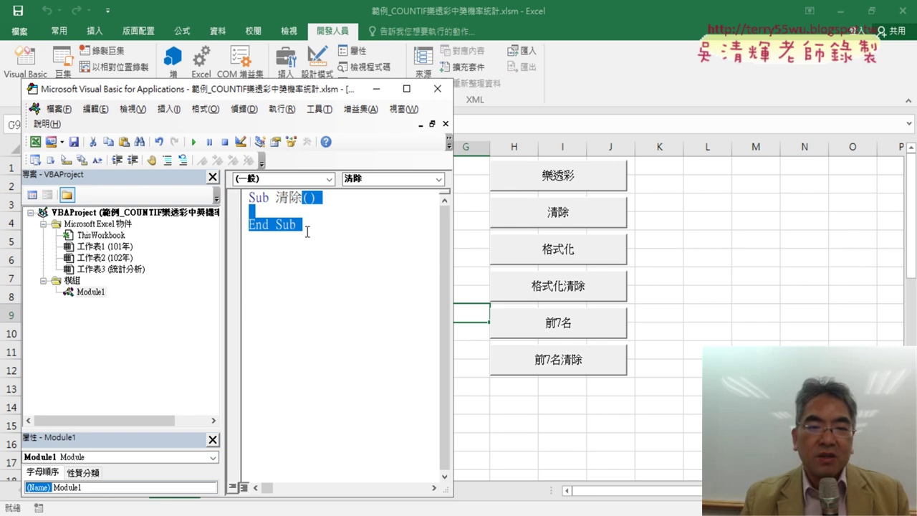
{"action": "left_click_drag", "start_coordinate": [308, 97], "coordinate": [690, 93]}
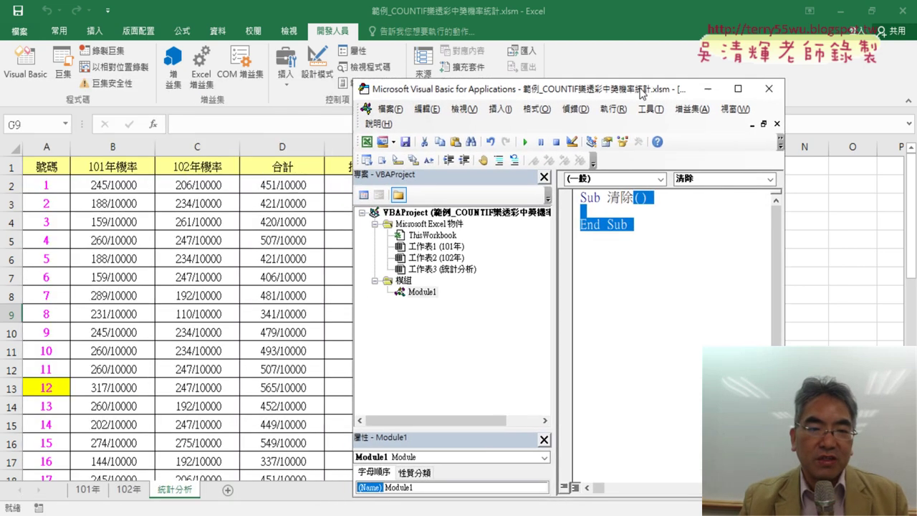
On the worksheet, confirm the number data runs from A2 down to row 43
{"action": "left_click", "coordinate": [660, 213]}
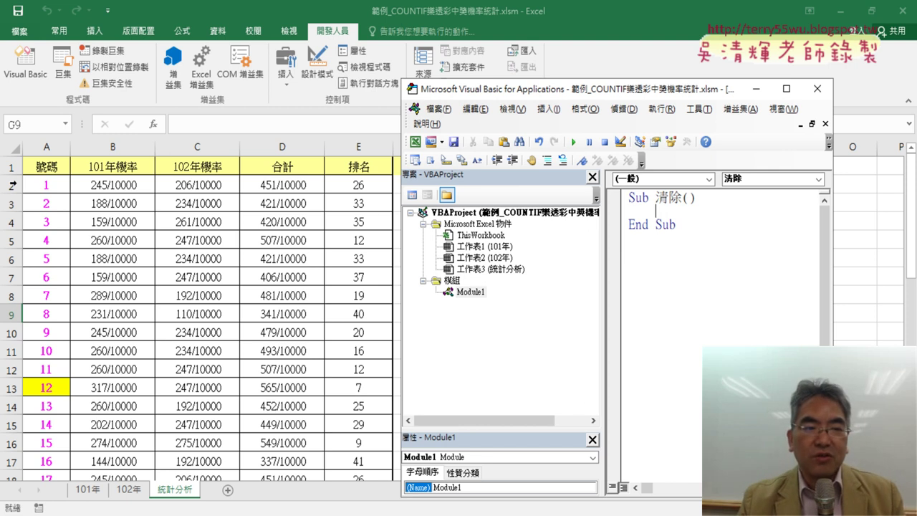
{"action": "left_click", "coordinate": [43, 186]}
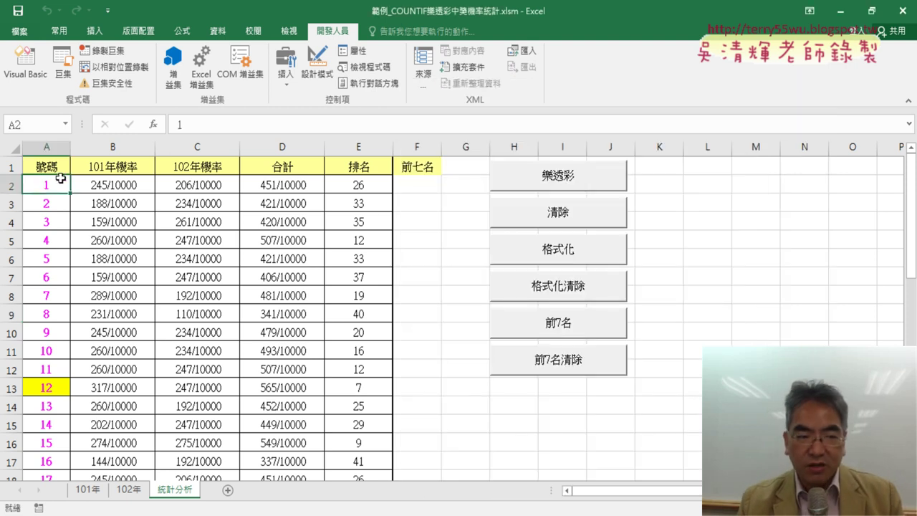
{"action": "key", "text": "ctrl+Down"}
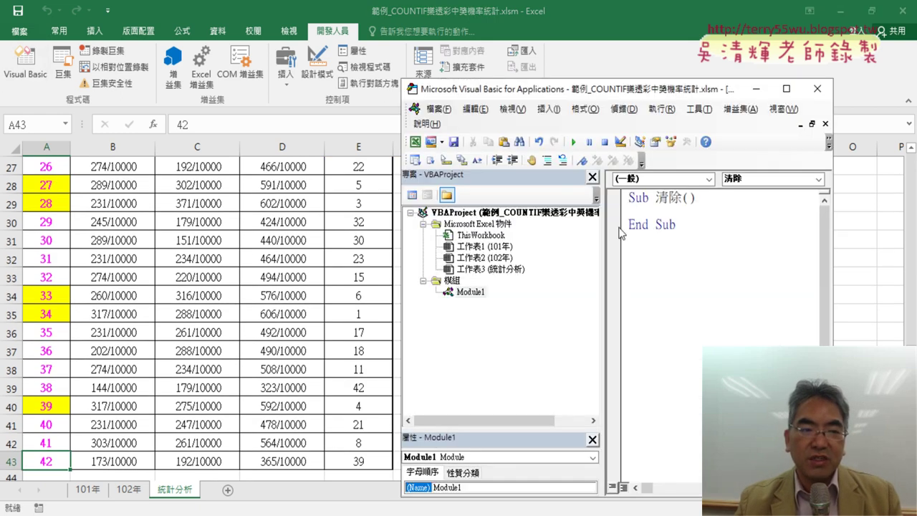
{"action": "left_click", "coordinate": [54, 185]}
{"action": "scroll", "coordinate": [53, 183], "scroll_direction": "up", "scroll_amount": 5}
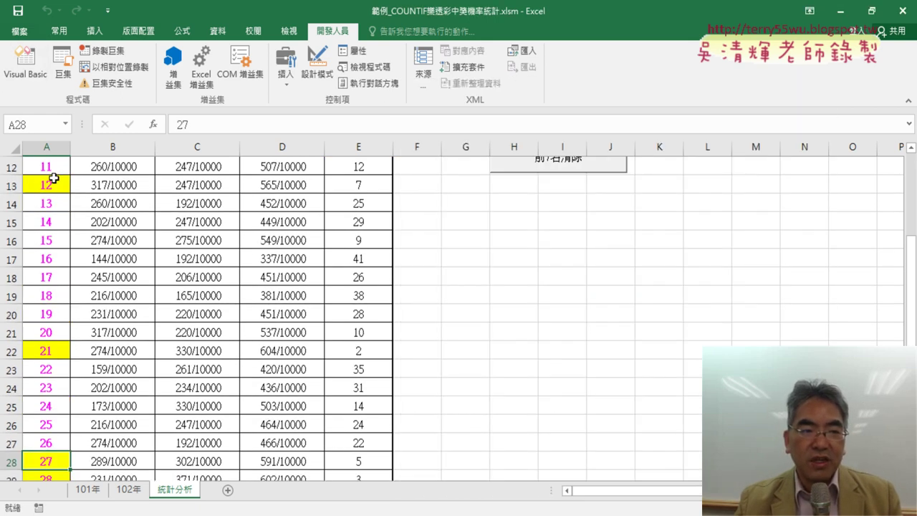
{"action": "scroll", "coordinate": [53, 182], "scroll_direction": "up", "scroll_amount": 4}
{"action": "left_click", "coordinate": [53, 185]}
Add a For i = 2 To 43 … Next loop inside the 清除 procedure
{"action": "left_click", "coordinate": [29, 65]}
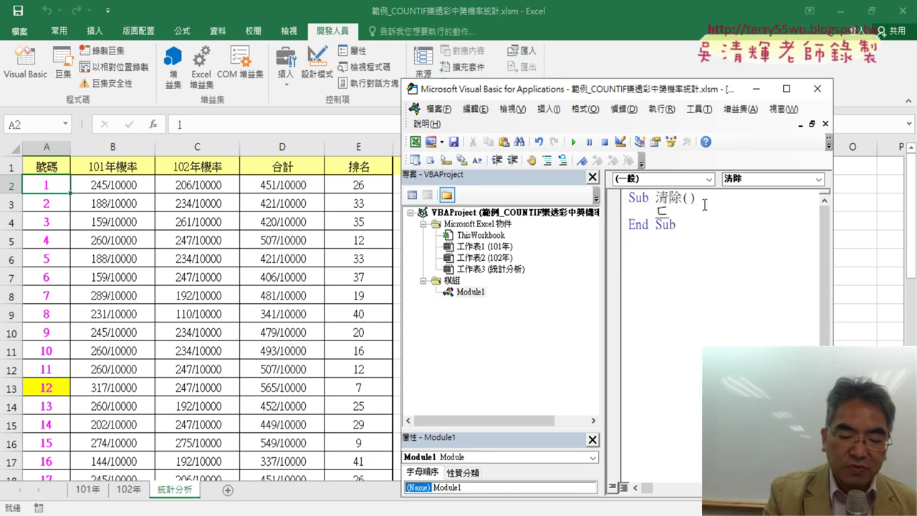
{"action": "type", "text": "for"}
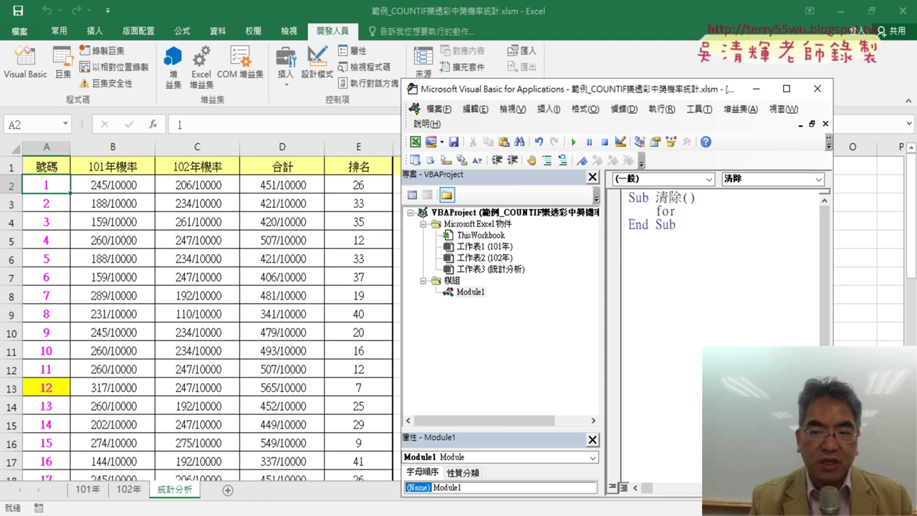
{"action": "type", "text": " i=2"}
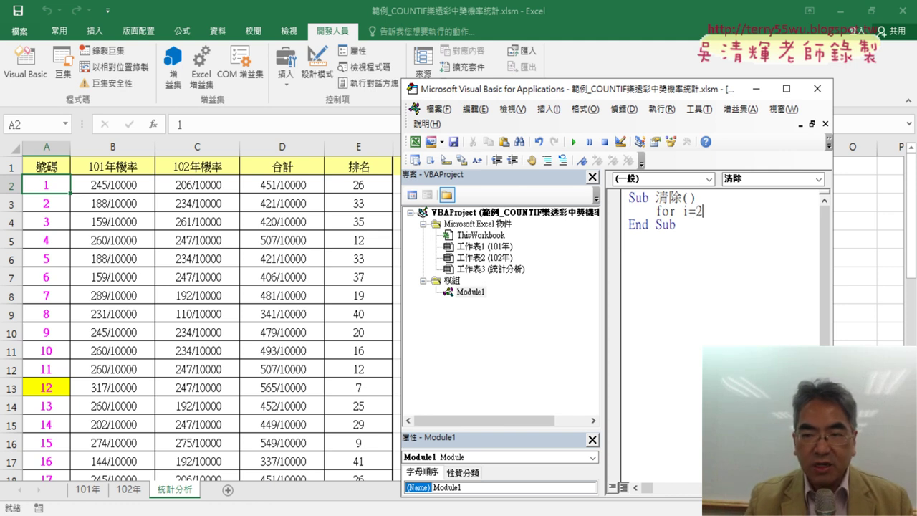
{"action": "type", "text": " to 43"}
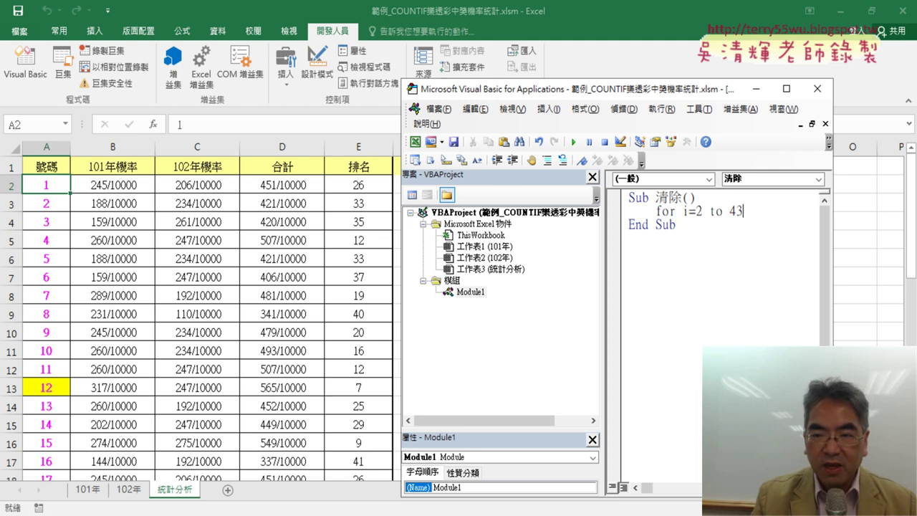
{"action": "key", "text": "Return"}
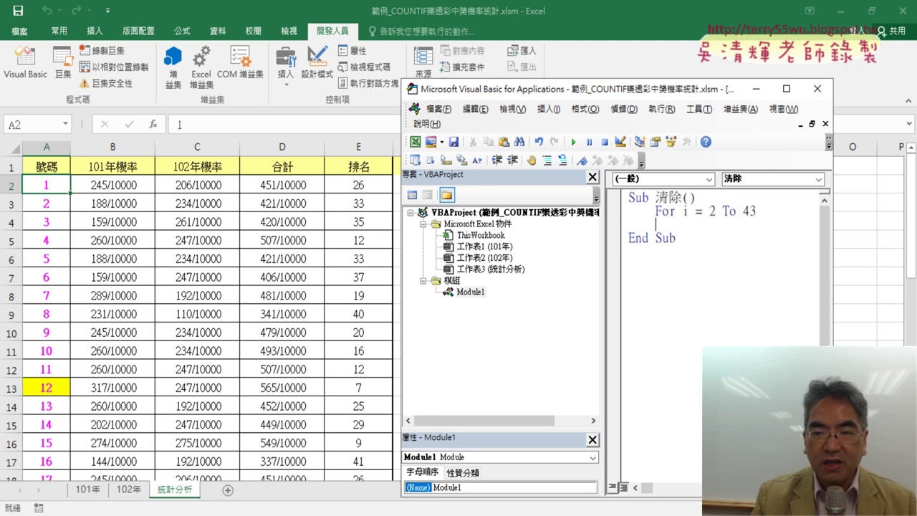
{"action": "key", "text": "Return"}
{"action": "type", "text": "next"}
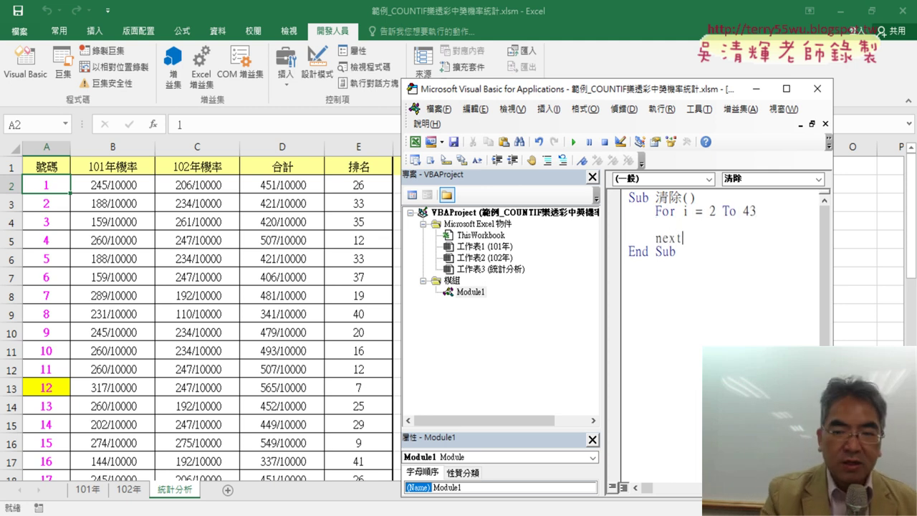
{"action": "left_click", "coordinate": [759, 225]}
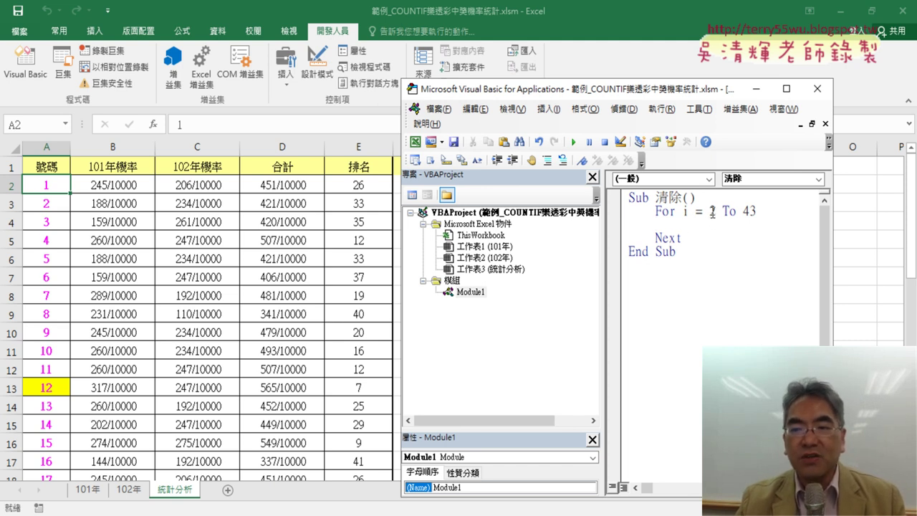
{"action": "left_click_drag", "start_coordinate": [708, 211], "coordinate": [764, 210]}
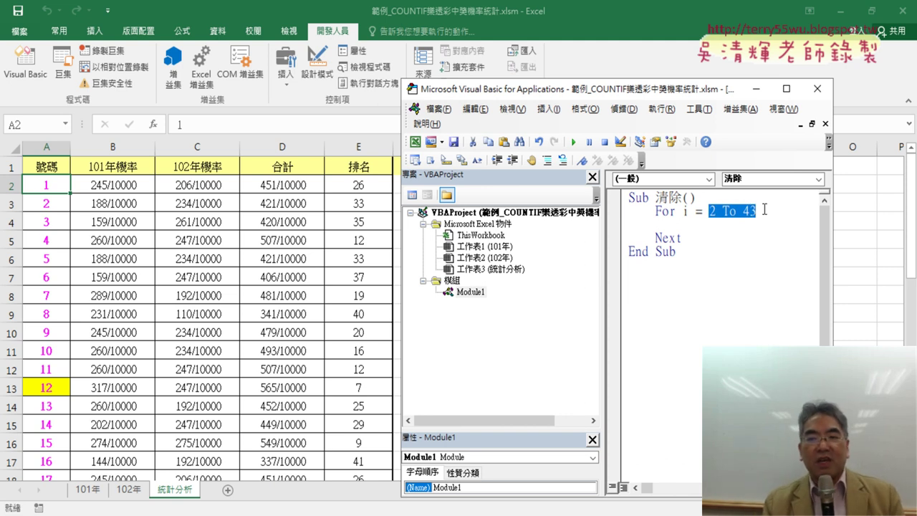
{"action": "left_click", "coordinate": [764, 209]}
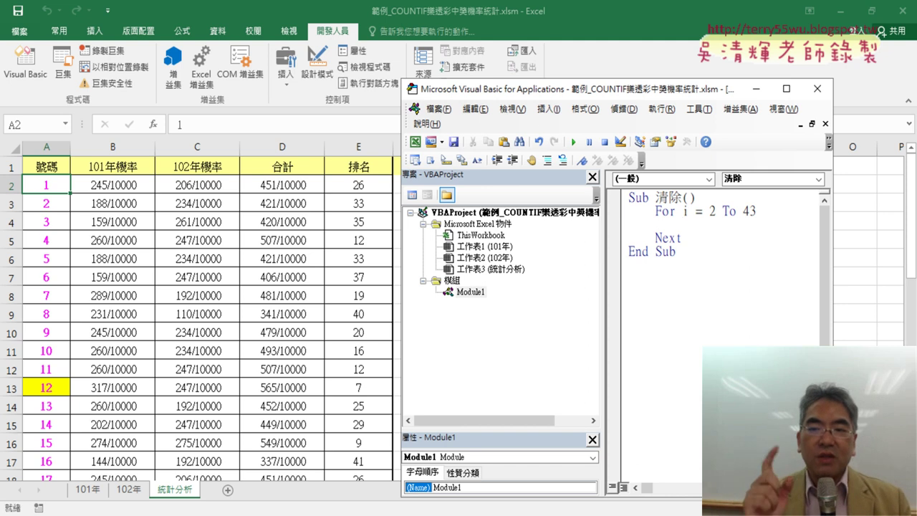
Put the statement Cells(i, "B") = "" inside the loop
{"action": "type", "text": "ce"}
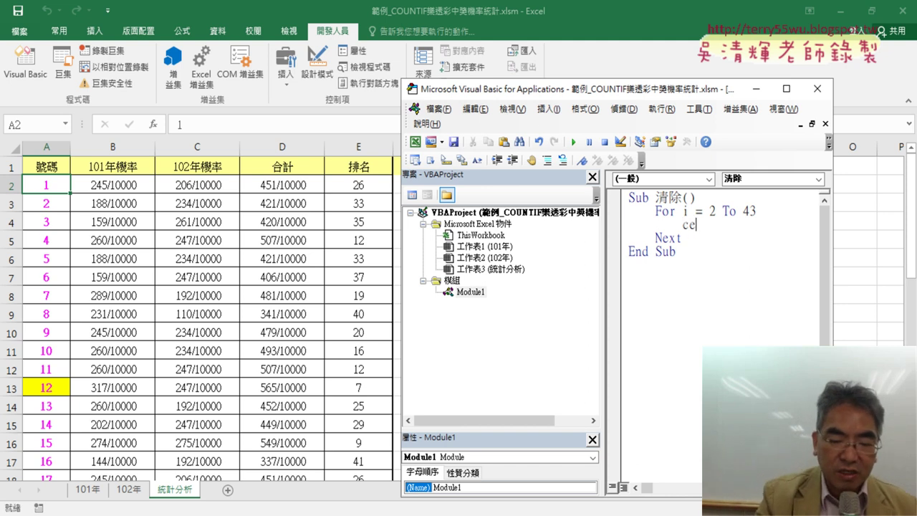
{"action": "type", "text": "lls"}
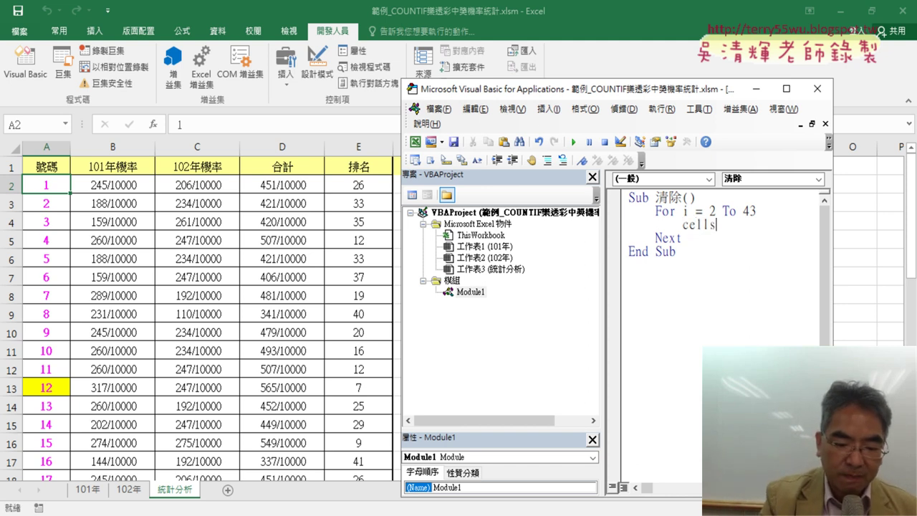
{"action": "type", "text": "("}
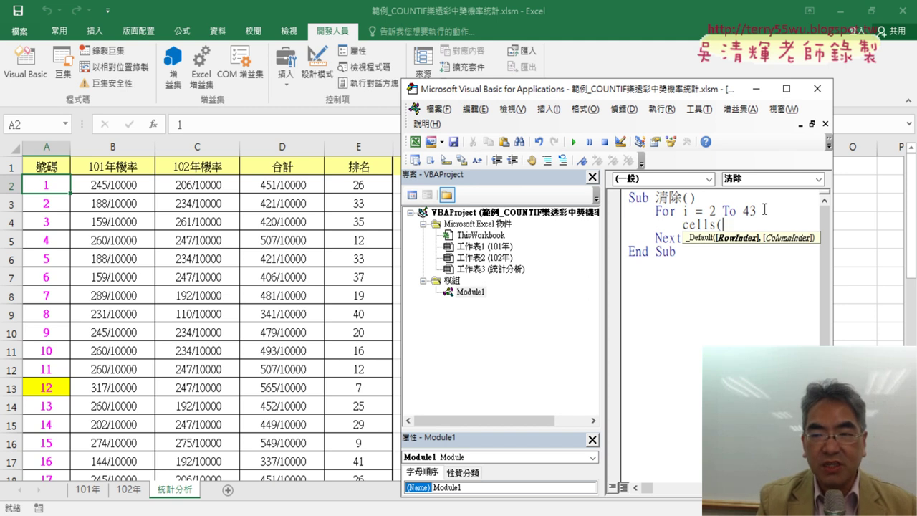
{"action": "type", "text": "i,"}
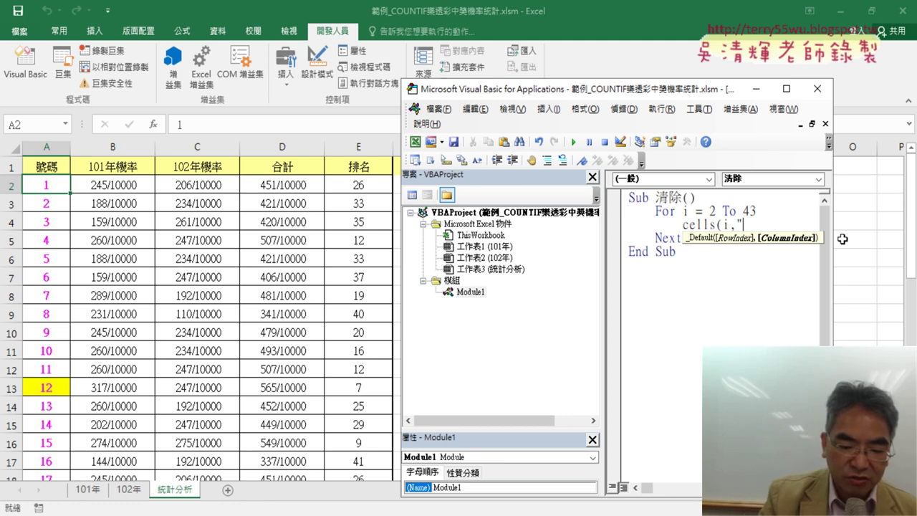
{"action": "type", "text": "\""}
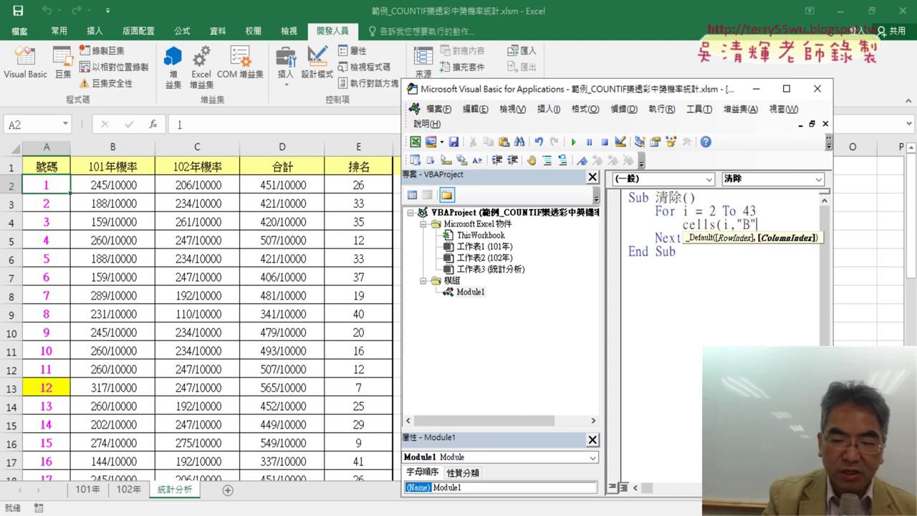
{"action": "type", "text": ")"}
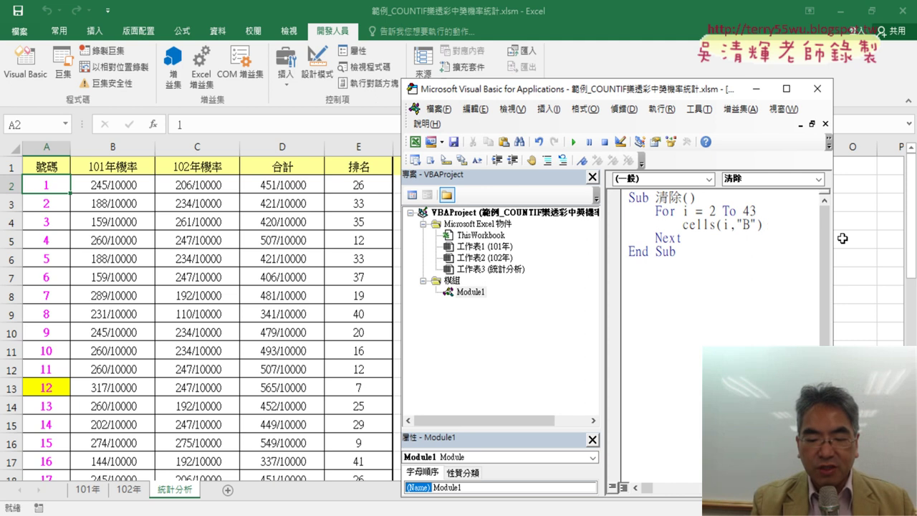
{"action": "type", "text": "="}
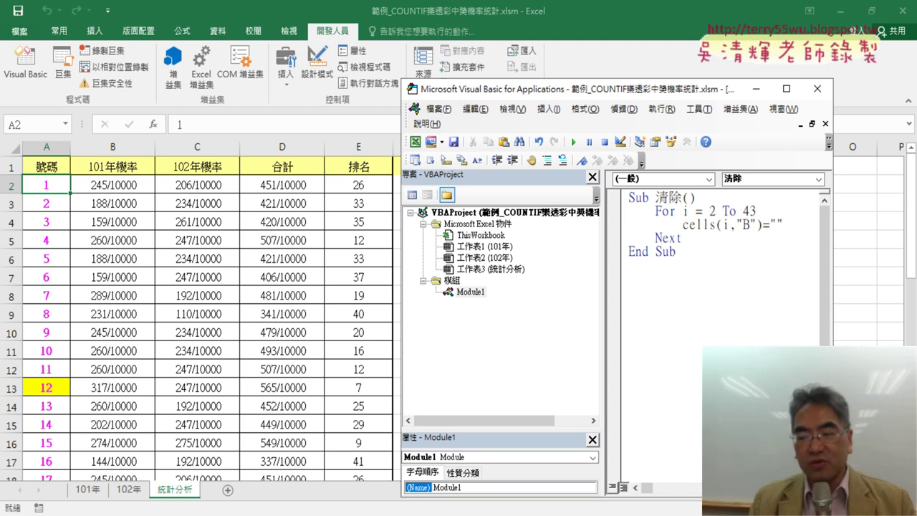
{"action": "key", "text": "Return"}
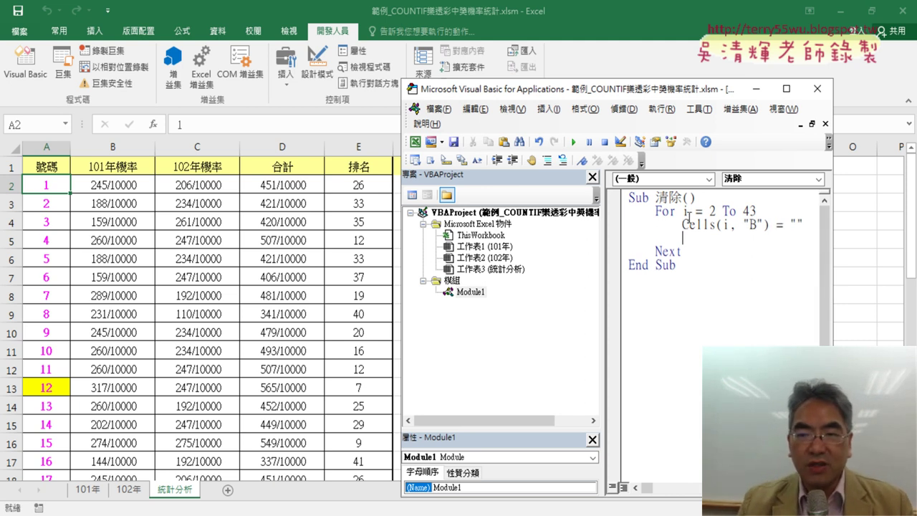
{"action": "left_click_drag", "start_coordinate": [682, 225], "coordinate": [816, 226]}
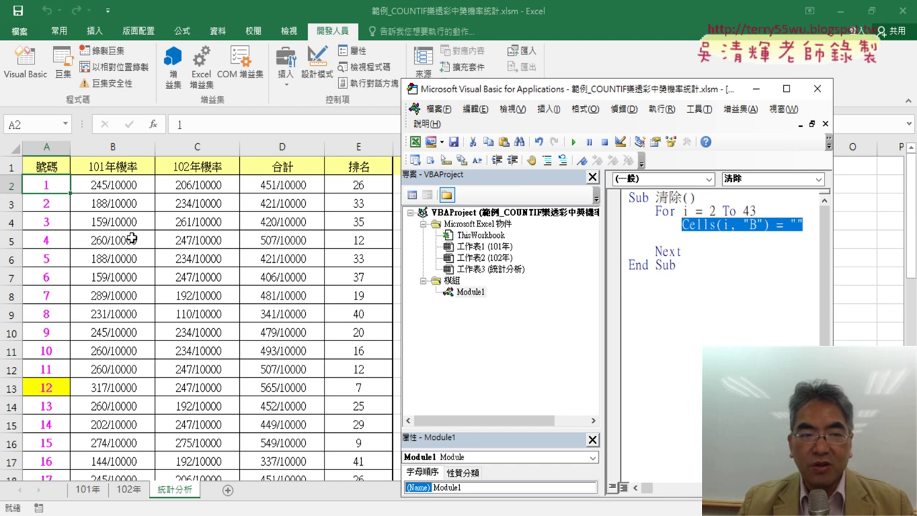
Check on the sheet that the data ends at row 43, then return to the 清除 code
{"action": "left_click", "coordinate": [126, 185]}
{"action": "scroll", "coordinate": [114, 325], "scroll_direction": "down", "scroll_amount": 4}
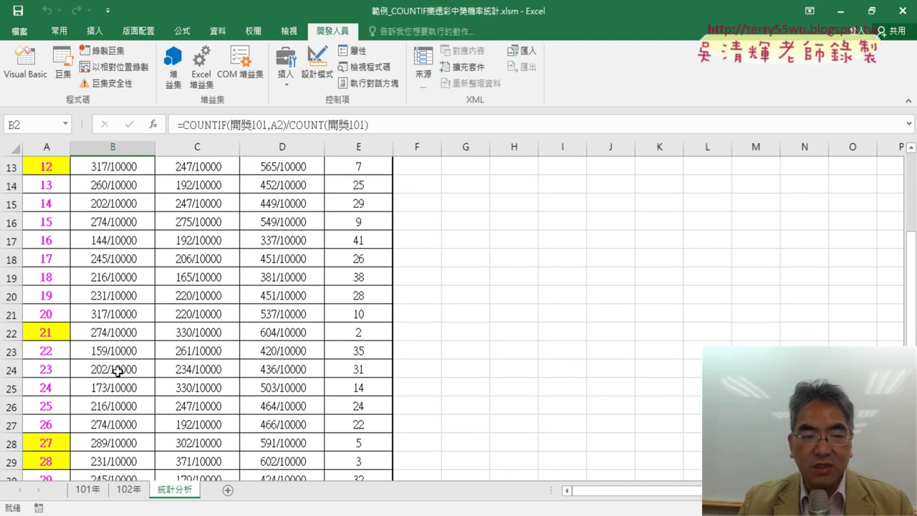
{"action": "scroll", "coordinate": [117, 371], "scroll_direction": "down", "scroll_amount": 5}
{"action": "left_click", "coordinate": [119, 441]}
{"action": "scroll", "coordinate": [108, 317], "scroll_direction": "up", "scroll_amount": 5}
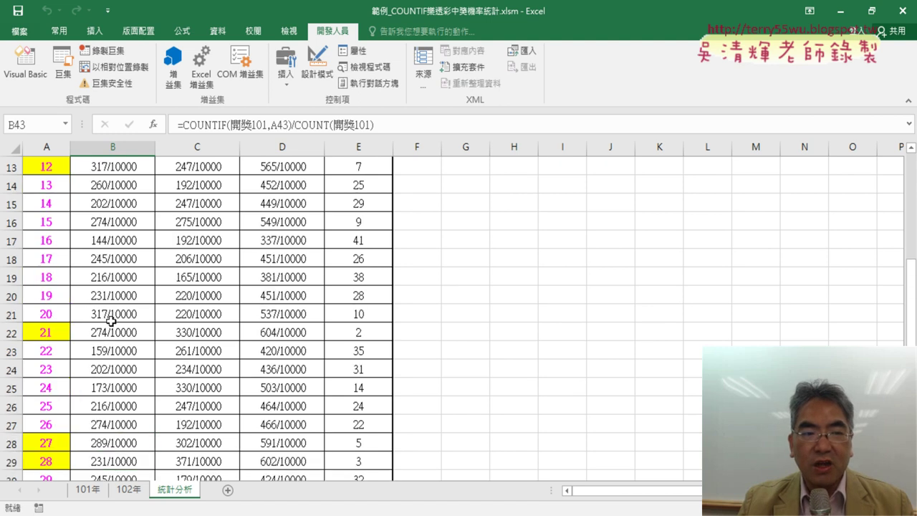
{"action": "scroll", "coordinate": [108, 243], "scroll_direction": "up", "scroll_amount": 4}
{"action": "left_click", "coordinate": [25, 65]}
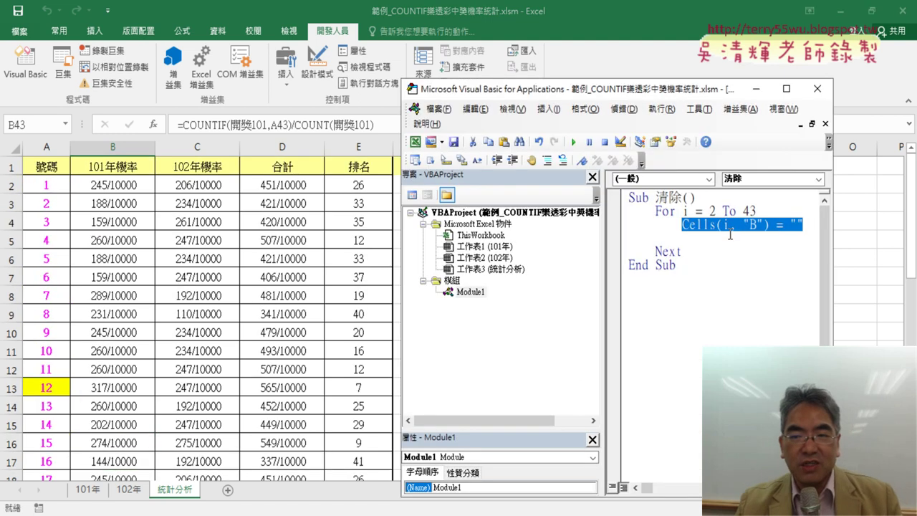
{"action": "left_click", "coordinate": [729, 225]}
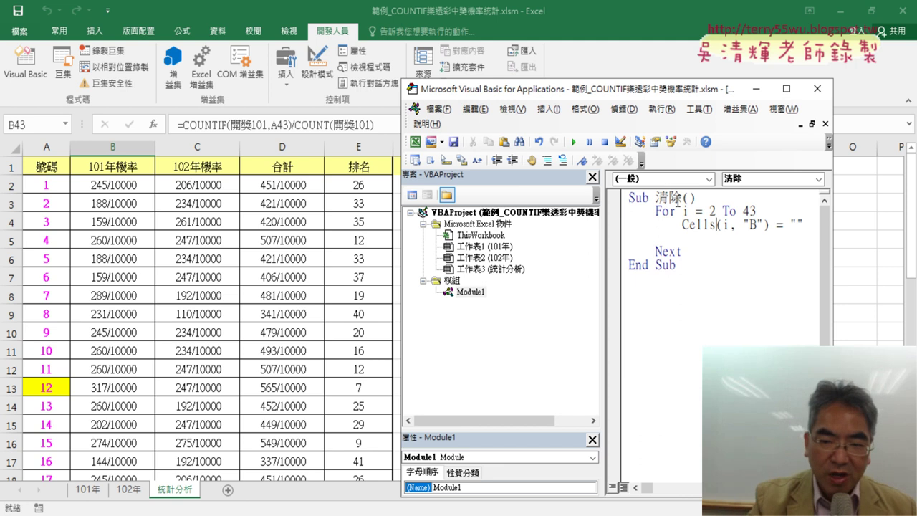
Begin stepping through the 清除 macro with F8 up to the Cells(i, "B") = "" line
{"action": "key", "text": "F8"}
{"action": "key", "text": "F8"}
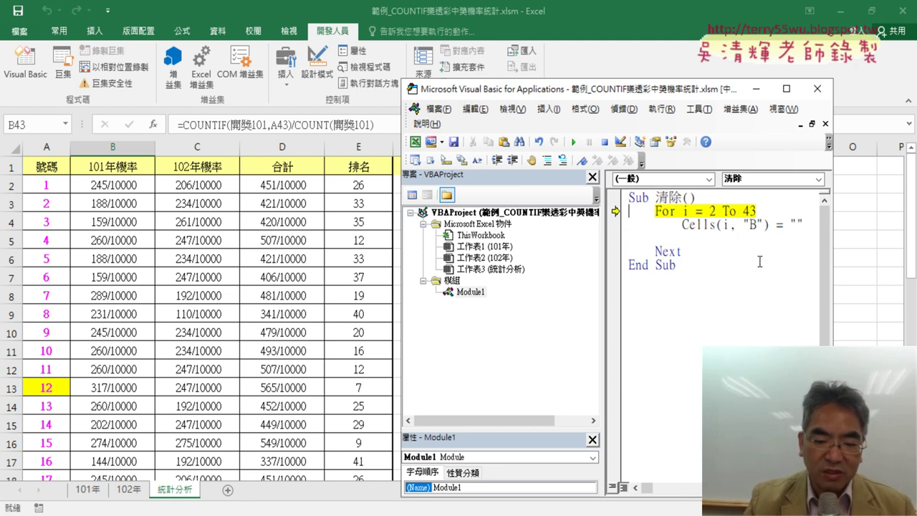
{"action": "key", "text": "F8"}
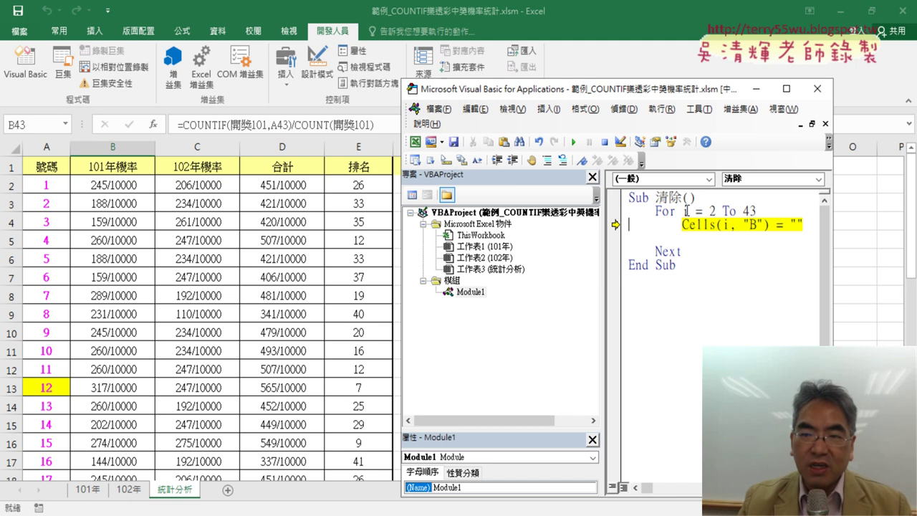
{"action": "mouse_move", "coordinate": [686, 210]}
{"action": "mouse_move", "coordinate": [726, 222]}
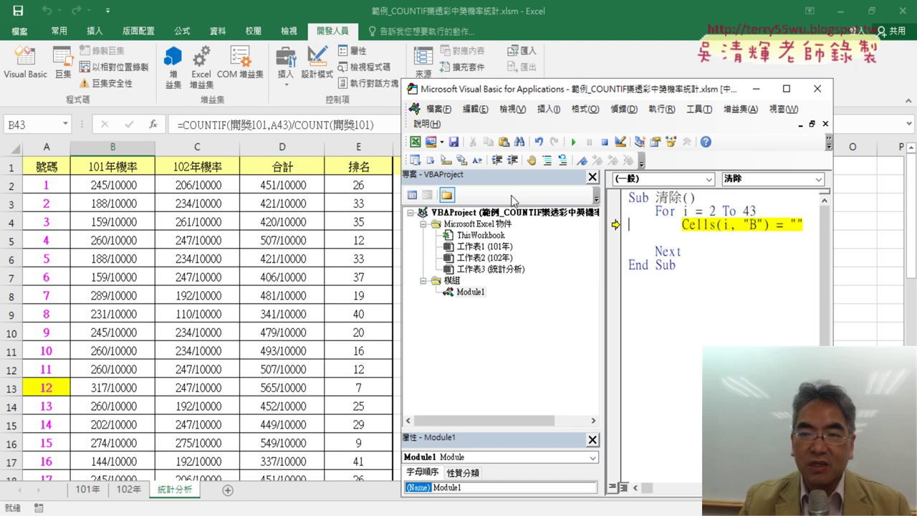
{"action": "left_click_drag", "start_coordinate": [809, 226], "coordinate": [798, 225]}
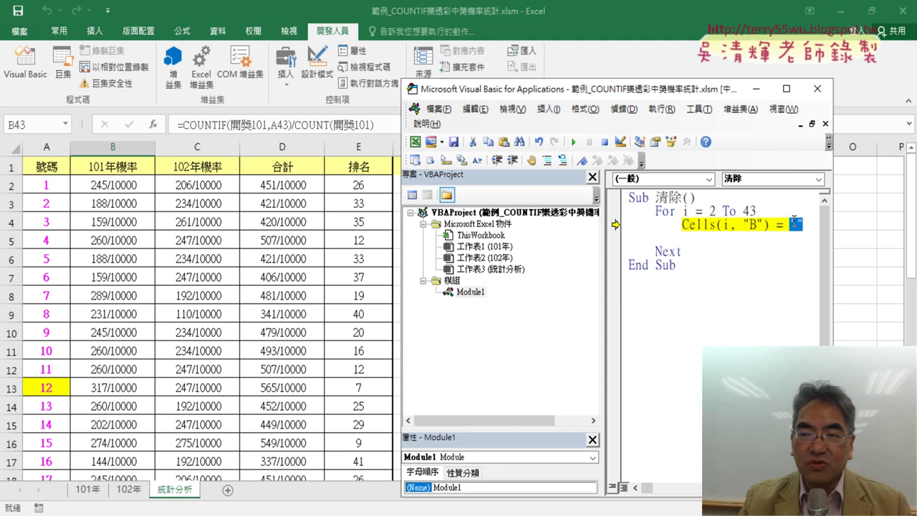
{"action": "mouse_move", "coordinate": [794, 228]}
{"action": "mouse_move", "coordinate": [713, 225]}
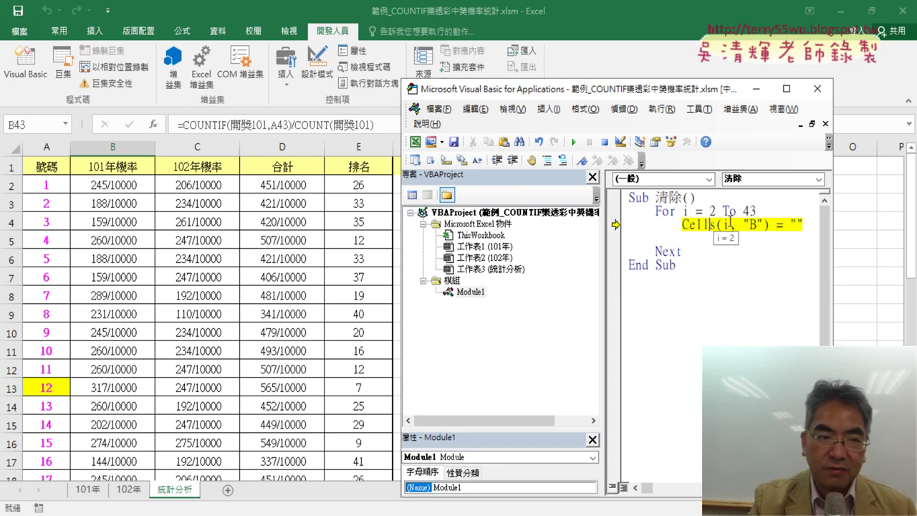
Keep stepping with F8, watching column B cells empty from row 2 onward
{"action": "key", "text": "F8"}
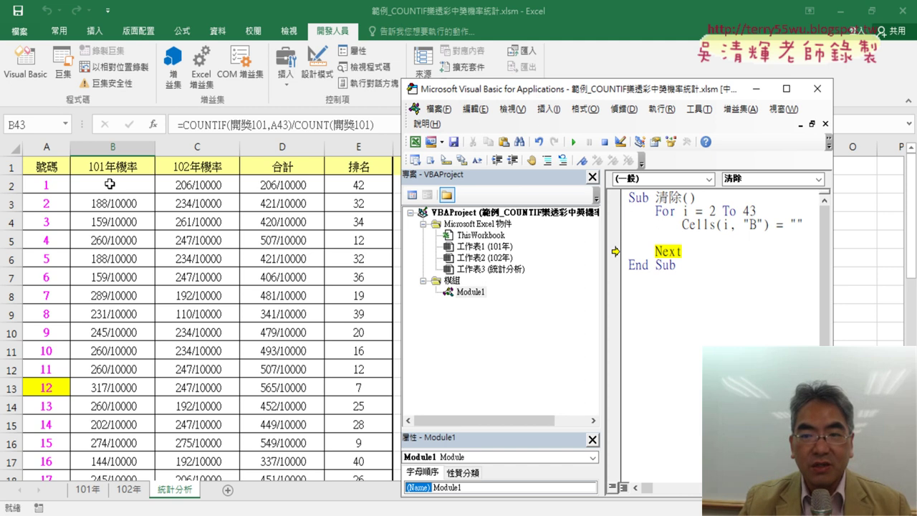
{"action": "key", "text": "F8"}
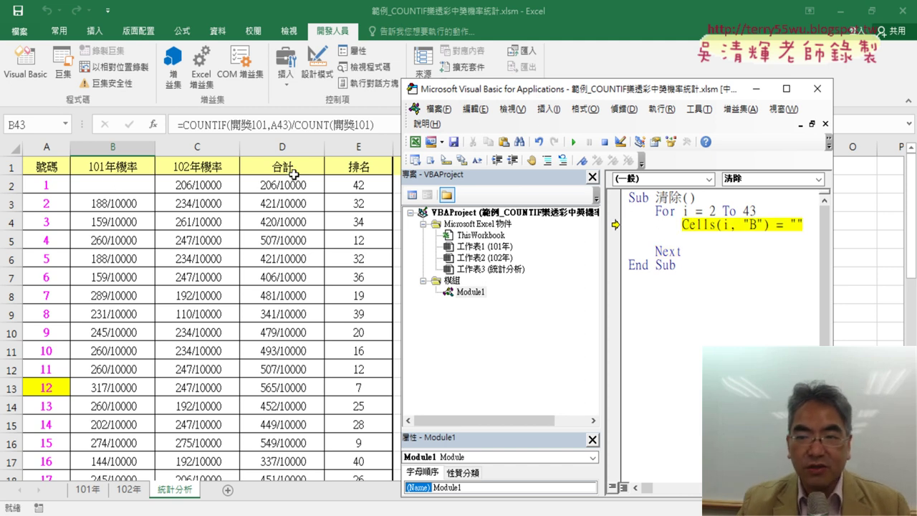
{"action": "mouse_move", "coordinate": [685, 210]}
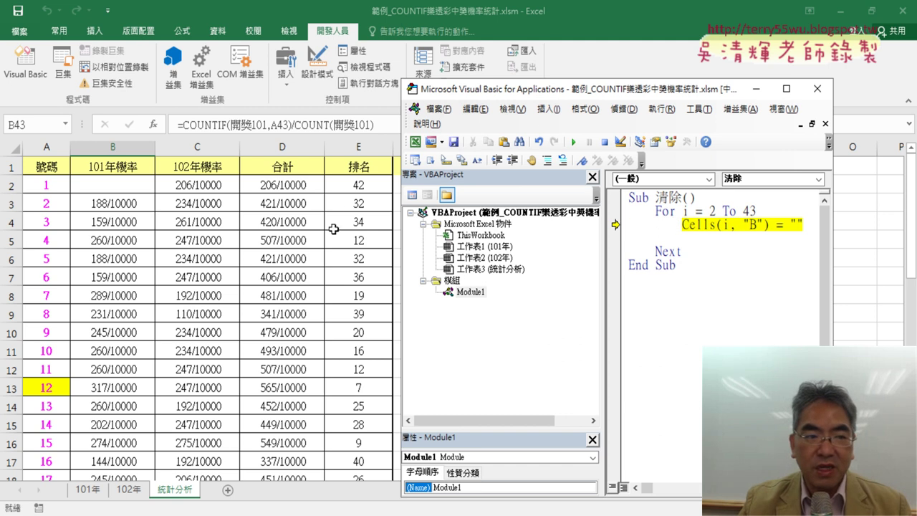
{"action": "key", "text": "F8"}
{"action": "key", "text": "F8"}
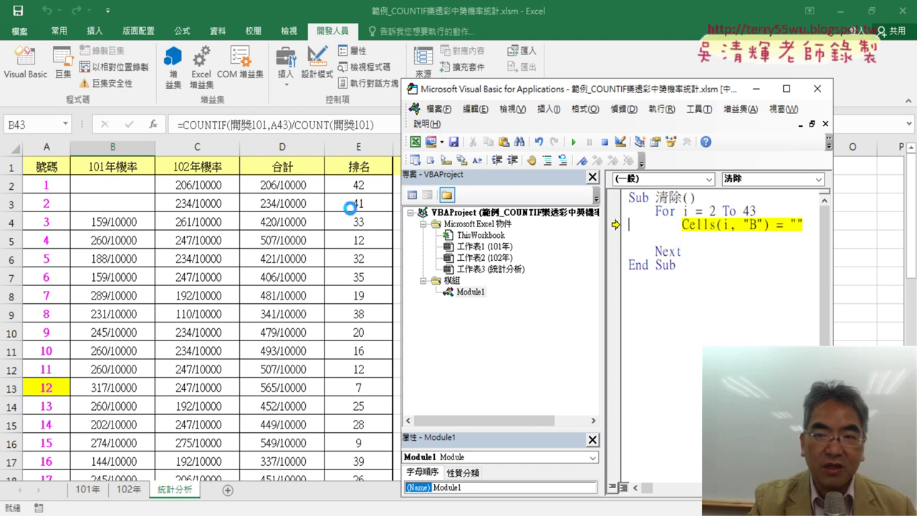
{"action": "key", "text": "F8"}
{"action": "key", "text": "F8"}
{"action": "key", "text": "F8"}
{"action": "key", "text": "F8"}
{"action": "key", "text": "F8"}
{"action": "key", "text": "F8"}
{"action": "key", "text": "F8"}
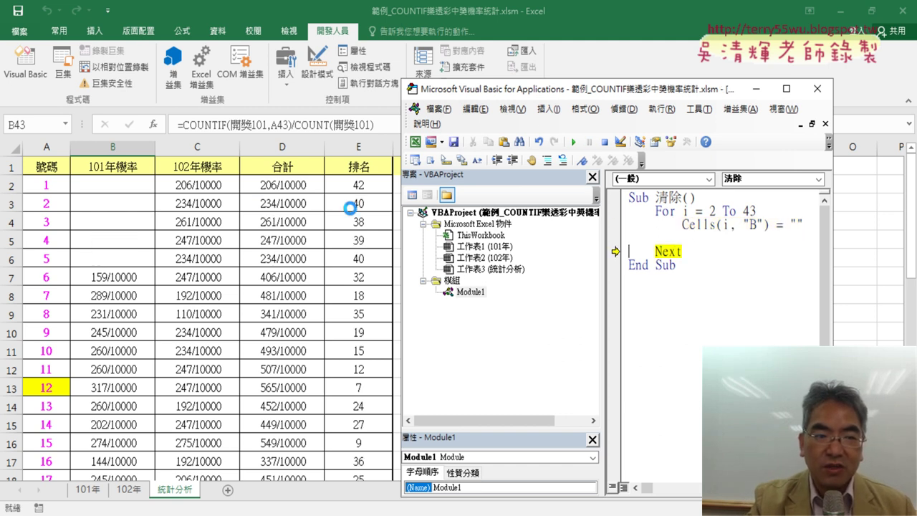
{"action": "key", "text": "F8"}
{"action": "key", "text": "F8"}
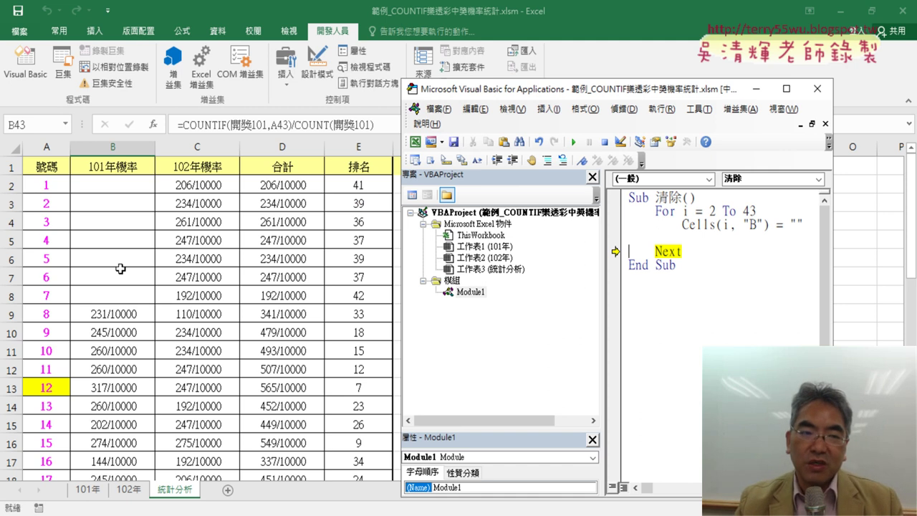
Fill B9's 101年機率 formula up into B2:B8
{"action": "left_click", "coordinate": [301, 251]}
{"action": "left_click", "coordinate": [144, 314]}
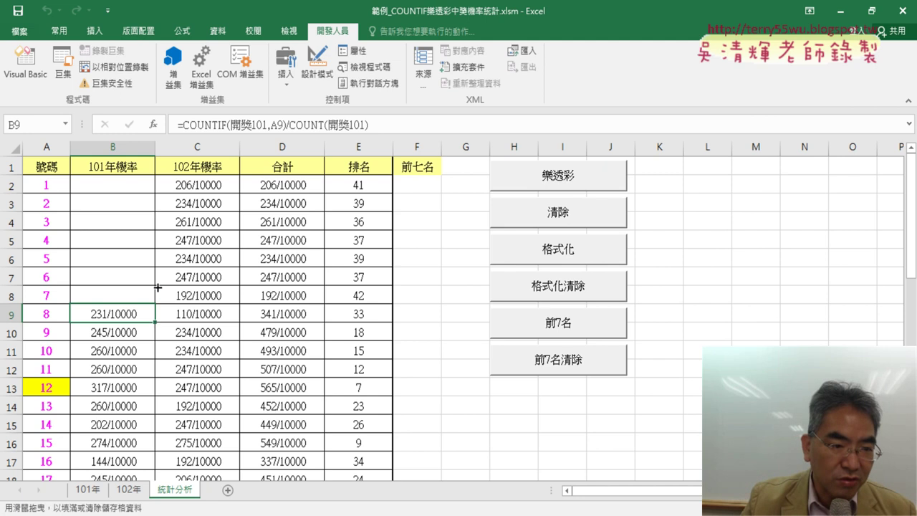
{"action": "left_click_drag", "start_coordinate": [158, 288], "coordinate": [154, 178]}
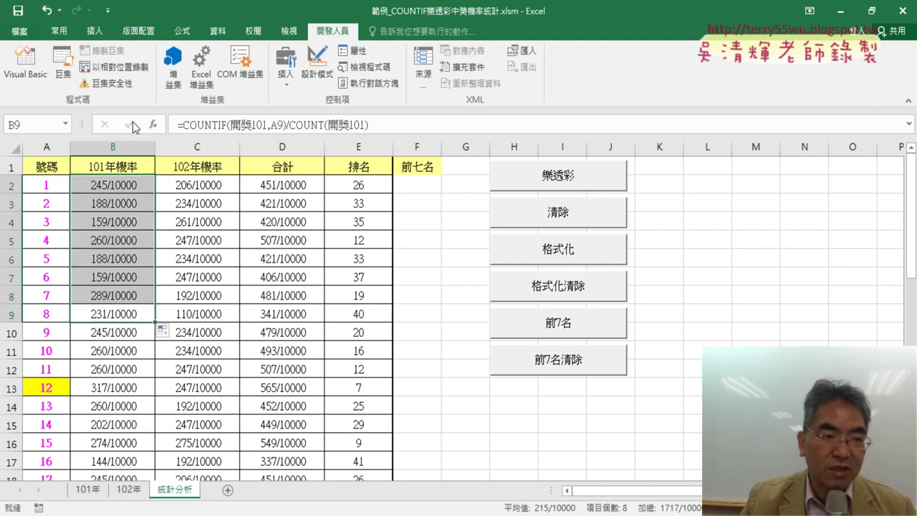
Reposition and widen the VBA editor beside the sheet, then end the paused macro run
{"action": "left_click", "coordinate": [25, 61]}
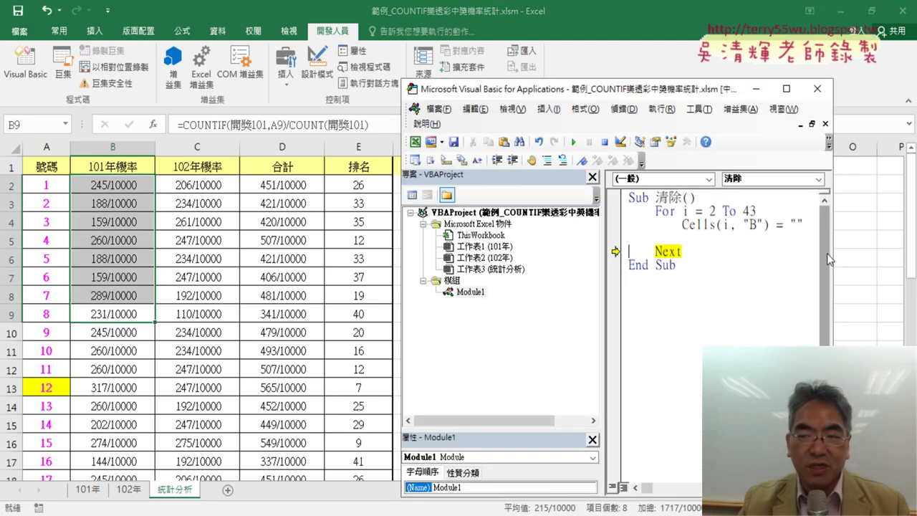
{"action": "left_click_drag", "start_coordinate": [829, 260], "coordinate": [886, 236]}
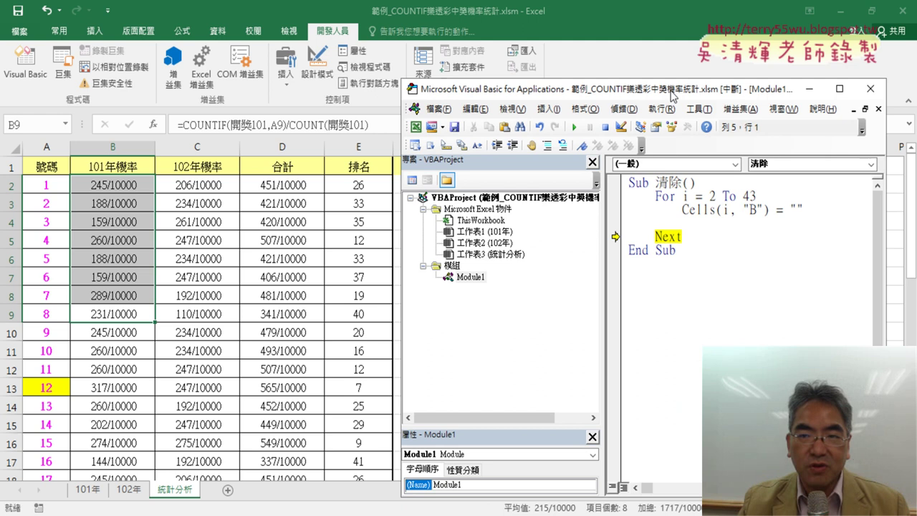
{"action": "left_click_drag", "start_coordinate": [673, 93], "coordinate": [527, 81]}
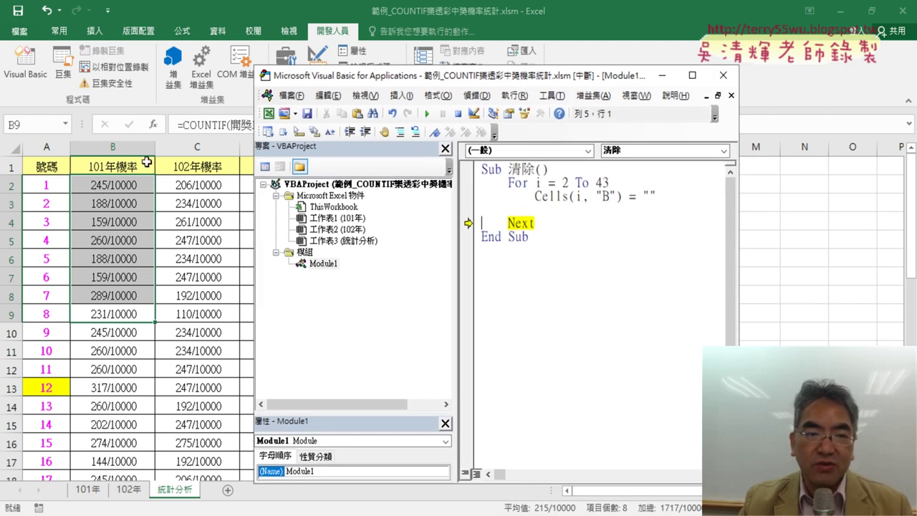
{"action": "left_click_drag", "start_coordinate": [343, 83], "coordinate": [397, 77]}
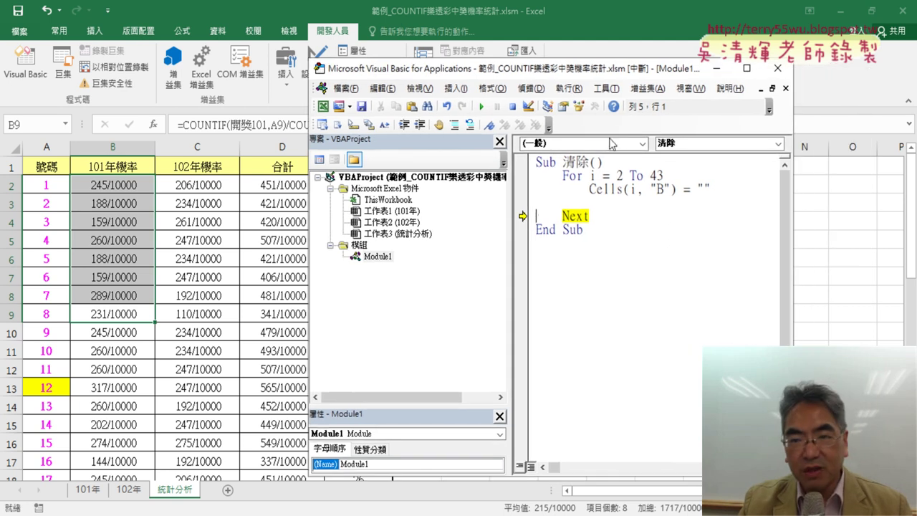
{"action": "left_click", "coordinate": [512, 106]}
Duplicate the Cells(i, "B") = "" line three times and change the copies to columns C, D and E
{"action": "double_click", "coordinate": [704, 187]}
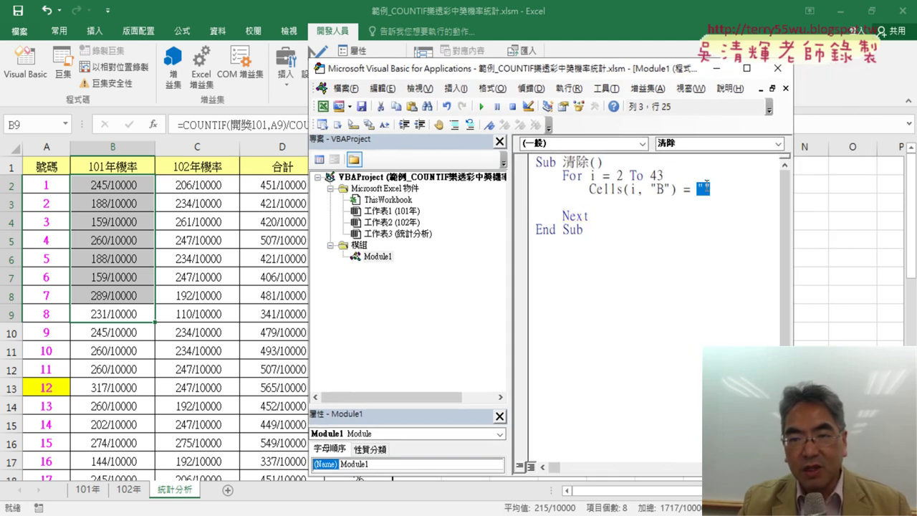
{"action": "left_click_drag", "start_coordinate": [706, 185], "coordinate": [597, 181]}
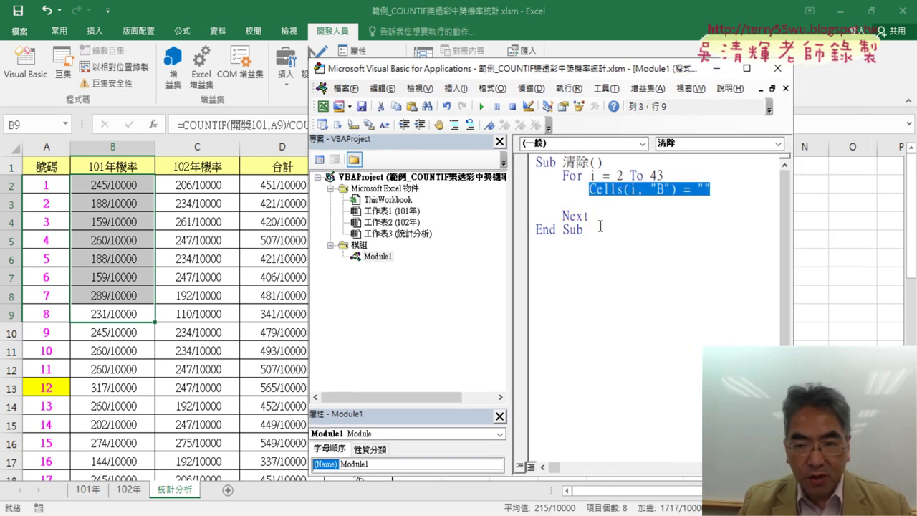
{"action": "key", "text": "ctrl+c"}
{"action": "left_click", "coordinate": [605, 205]}
{"action": "key", "text": "ctrl+v"}
{"action": "key", "text": "Return"}
{"action": "key", "text": "ctrl+v"}
{"action": "key", "text": "Return"}
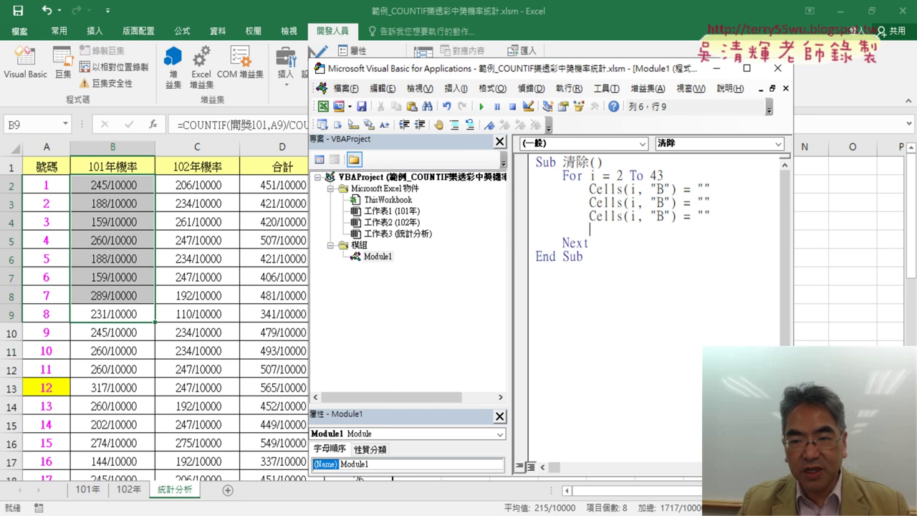
{"action": "key", "text": "ctrl+v"}
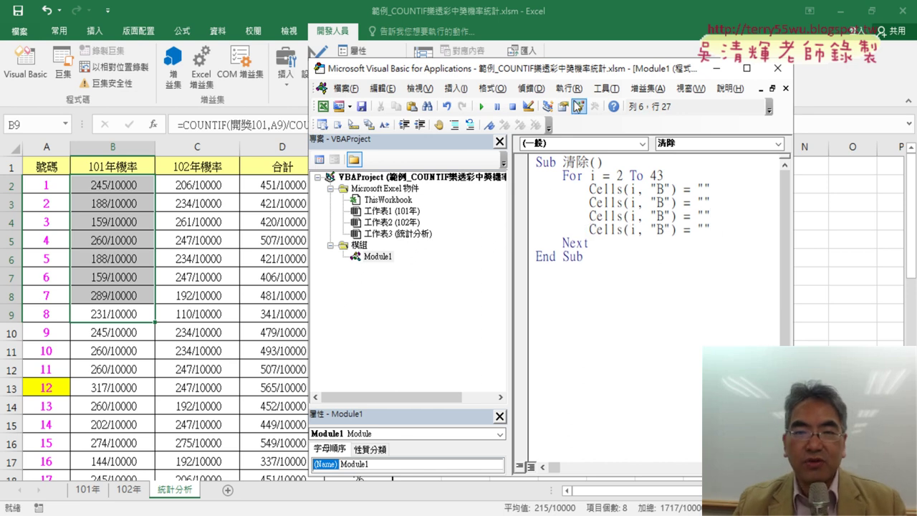
{"action": "left_click_drag", "start_coordinate": [574, 72], "coordinate": [663, 66]}
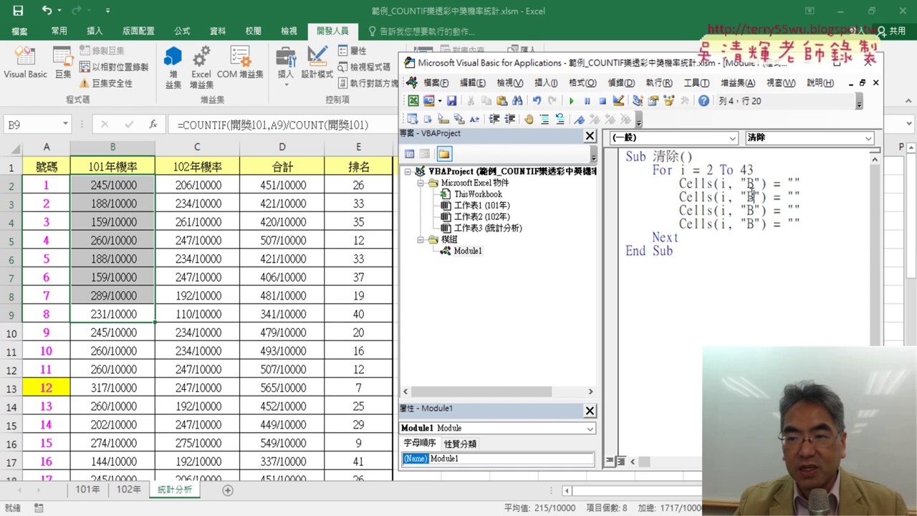
{"action": "type", "text": "C"}
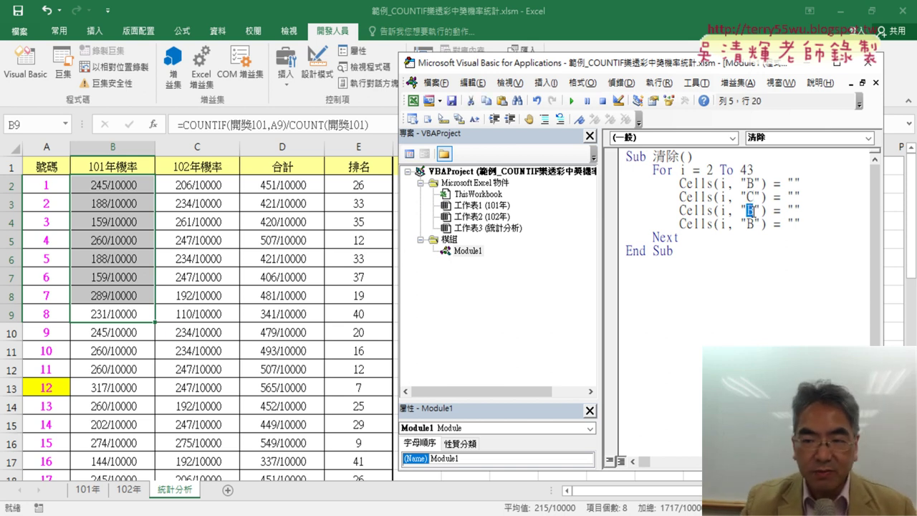
{"action": "type", "text": "D"}
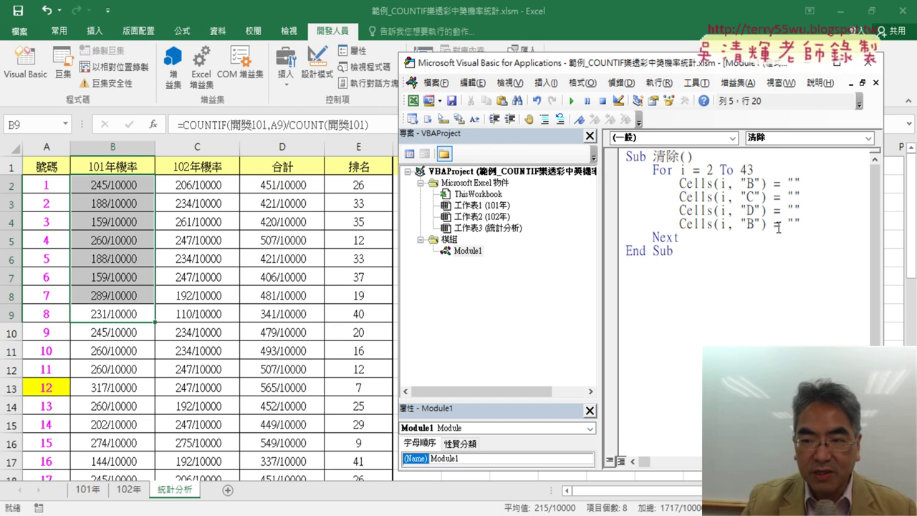
{"action": "type", "text": "E"}
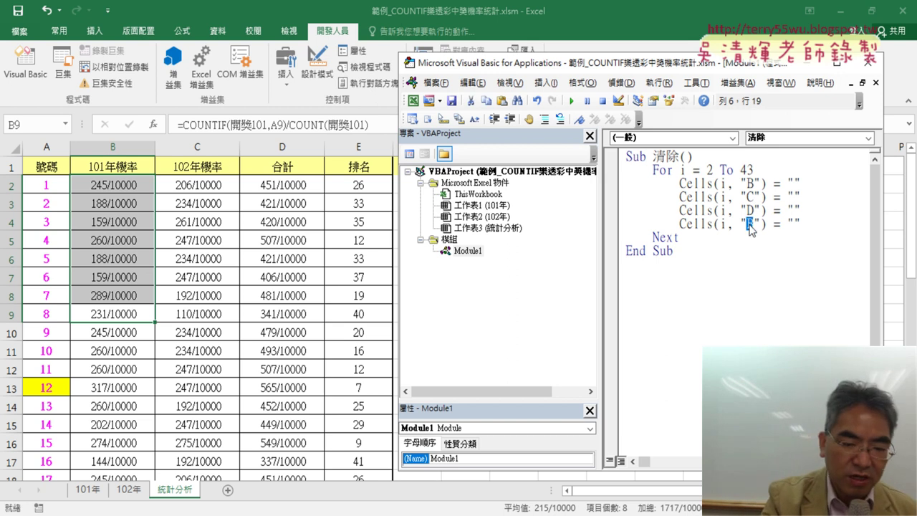
{"action": "key", "text": "ctrl+End"}
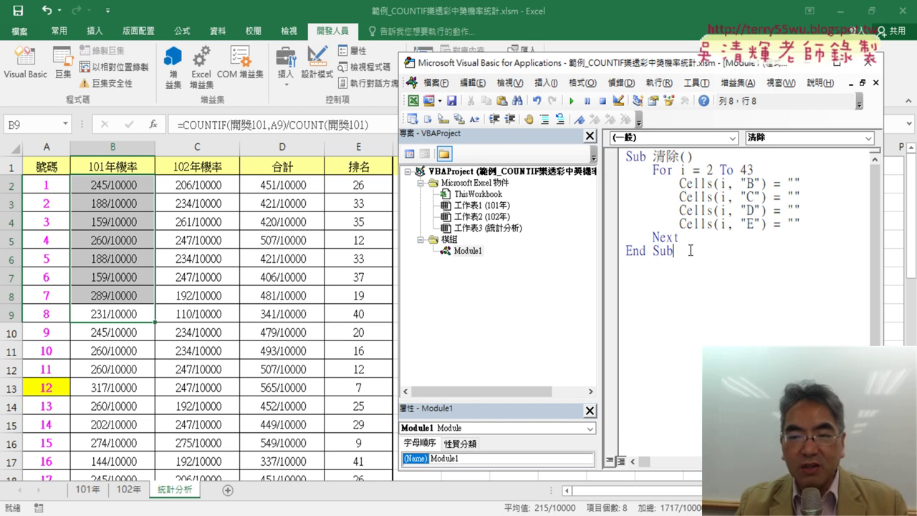
Copy the whole Sub 清除 block and paste a duplicate below its End Sub
{"action": "left_click_drag", "start_coordinate": [681, 250], "coordinate": [615, 158]}
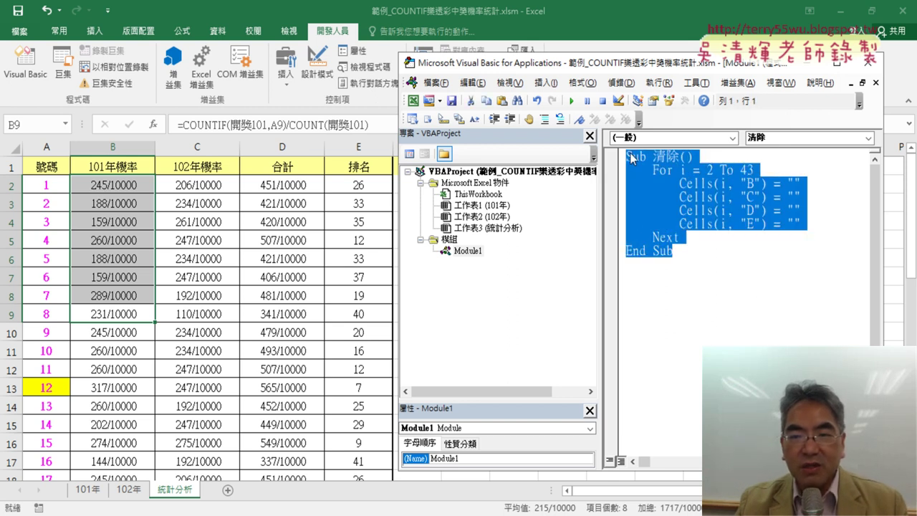
{"action": "right_click", "coordinate": [660, 188]}
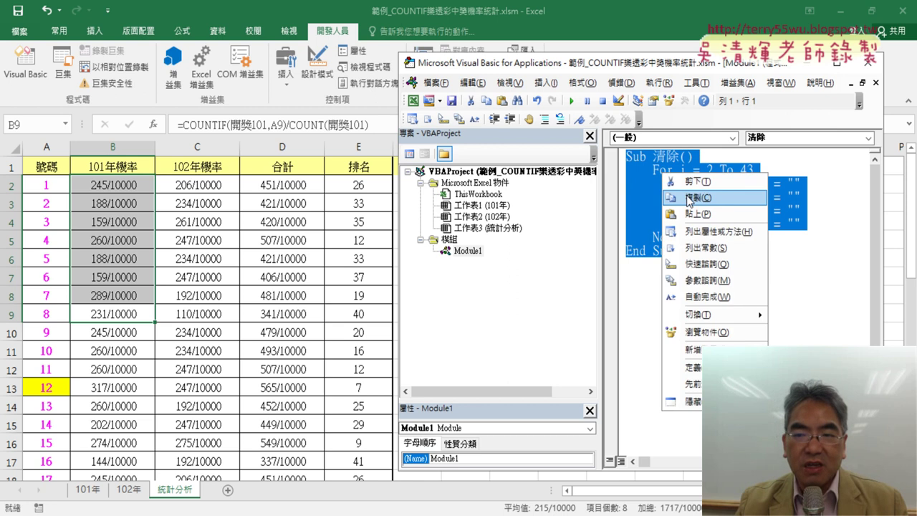
{"action": "left_click", "coordinate": [690, 197]}
{"action": "left_click", "coordinate": [666, 283]}
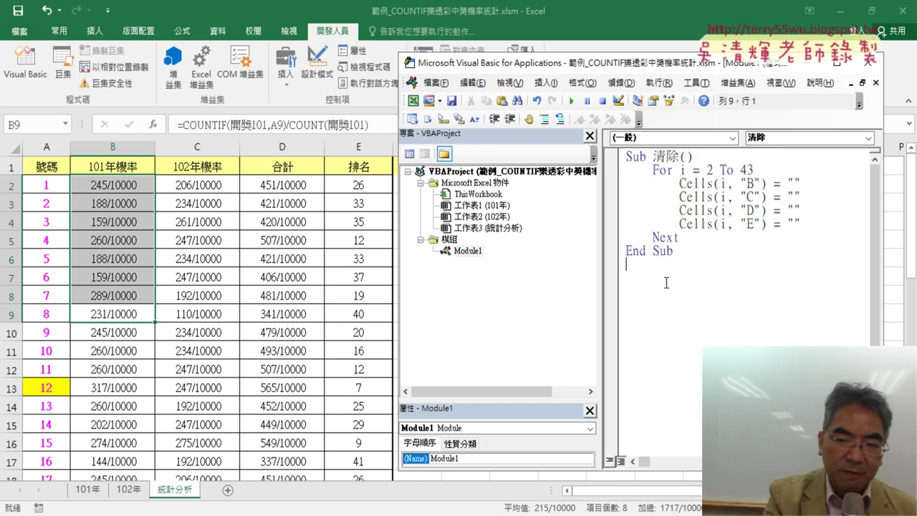
{"action": "key", "text": "ctrl+v"}
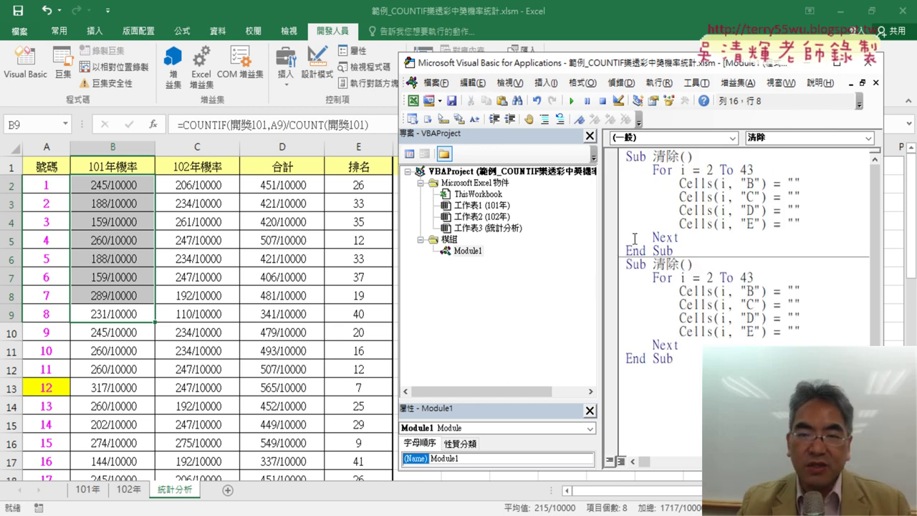
{"action": "left_click_drag", "start_coordinate": [679, 71], "coordinate": [323, 70]}
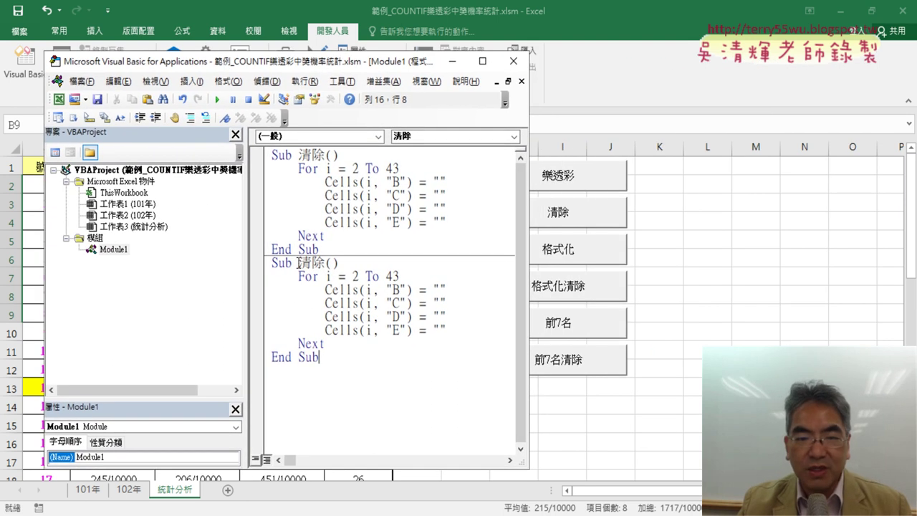
{"action": "left_click_drag", "start_coordinate": [298, 264], "coordinate": [313, 263]}
{"action": "type", "text": "樂"}
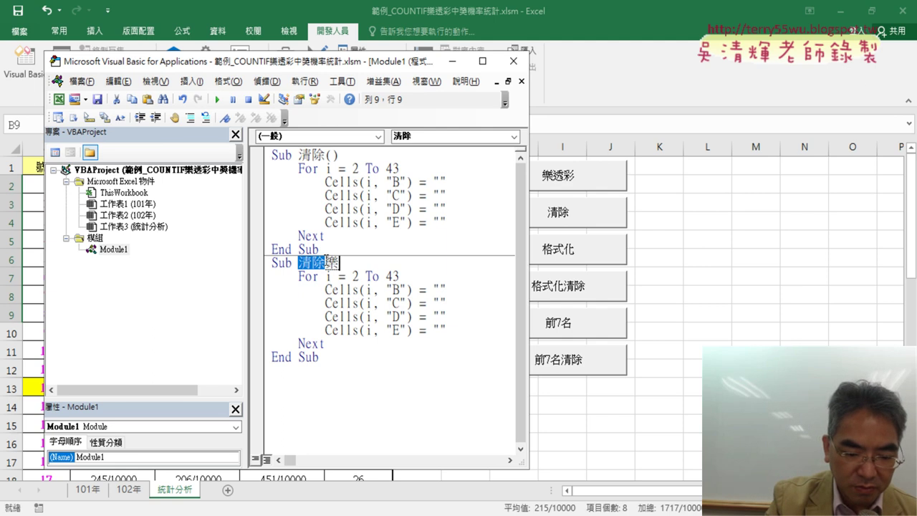
Rename the duplicated procedure's Sub line from 清除 to 樂透彩
{"action": "type", "text": "透"}
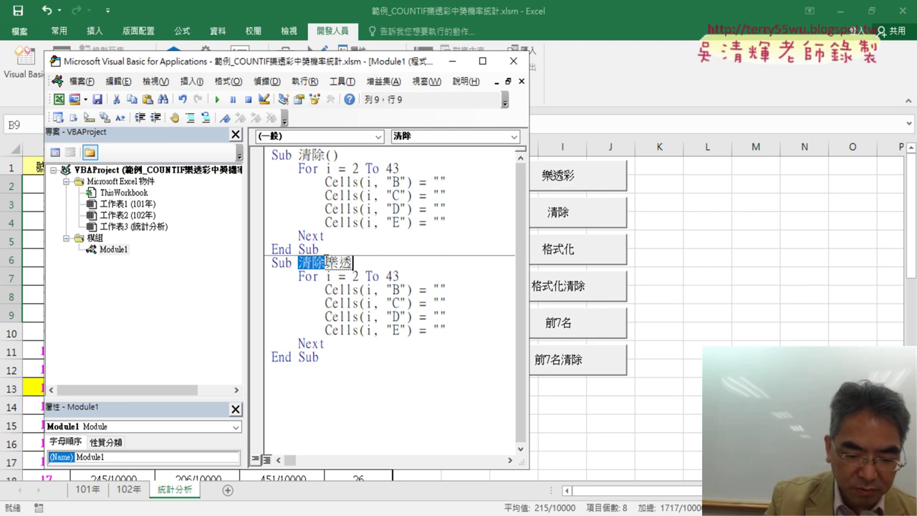
{"action": "type", "text": "彩"}
{"action": "key", "text": "Return"}
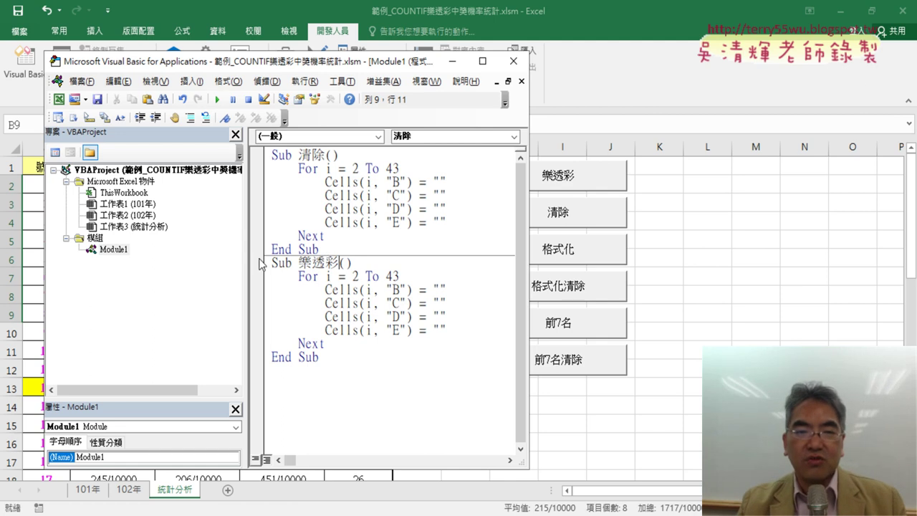
{"action": "left_click_drag", "start_coordinate": [341, 70], "coordinate": [633, 68]}
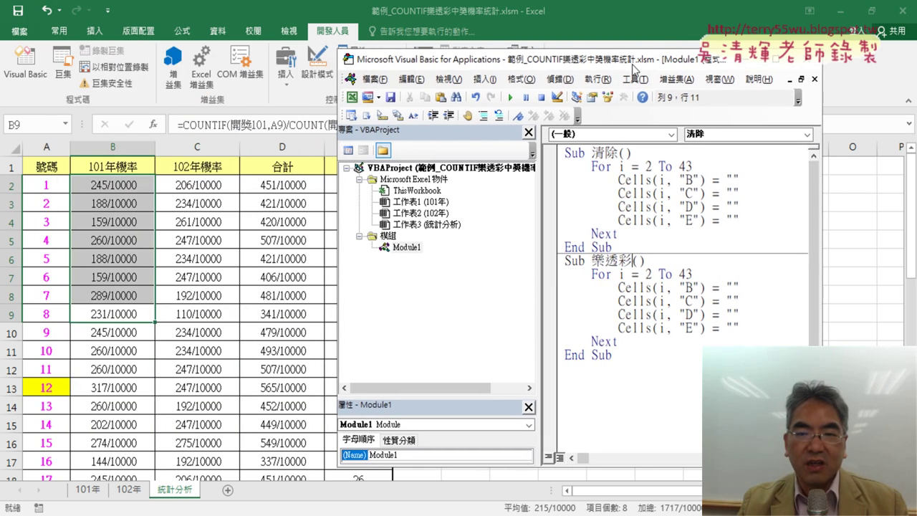
{"action": "left_click", "coordinate": [614, 277]}
{"action": "left_click", "coordinate": [625, 185]}
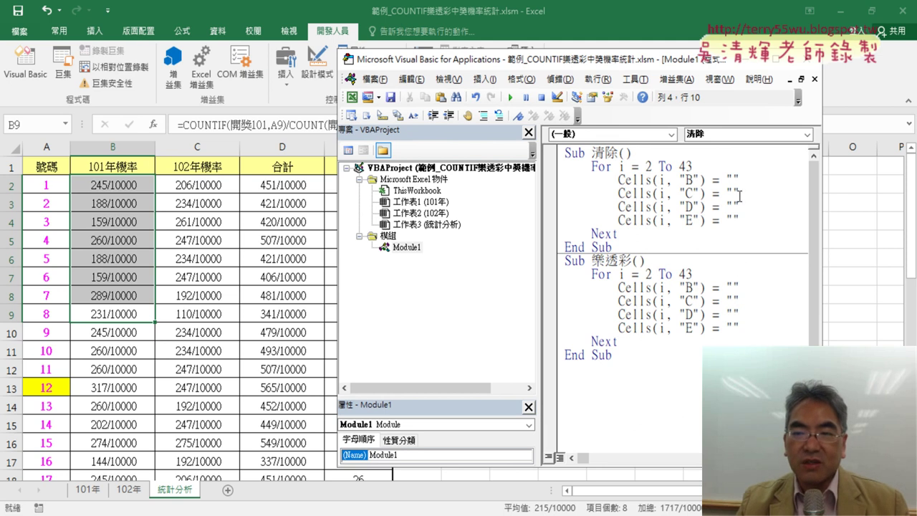
Bring the 統計分析 sheet back to the front with cell B2 selected
{"action": "left_click", "coordinate": [731, 286]}
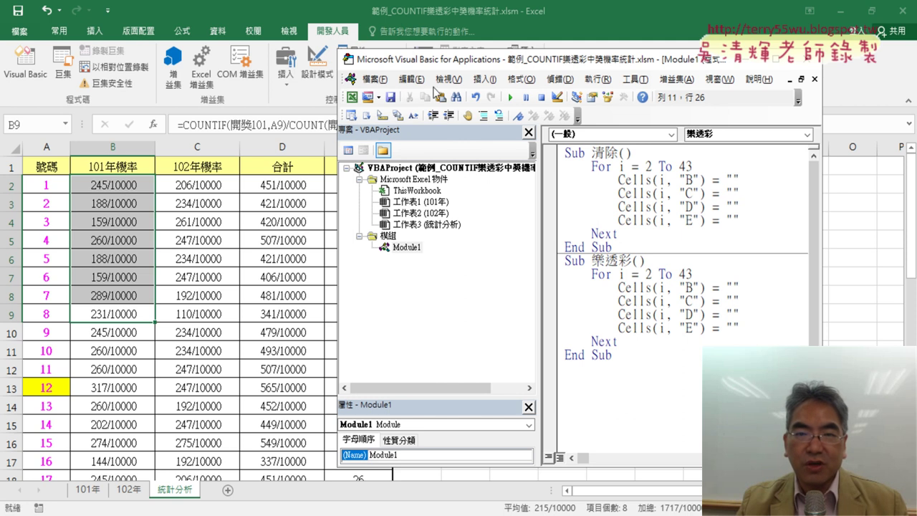
{"action": "left_click_drag", "start_coordinate": [494, 64], "coordinate": [459, 97]}
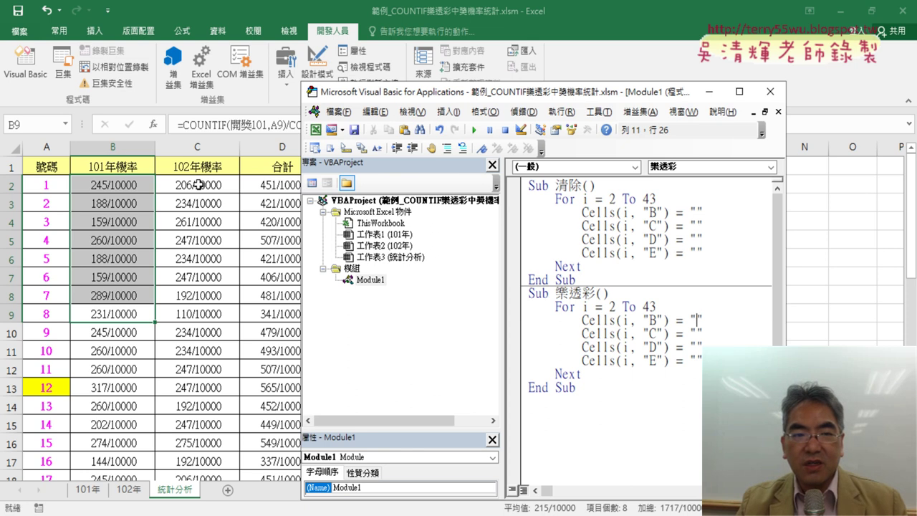
{"action": "left_click", "coordinate": [116, 184]}
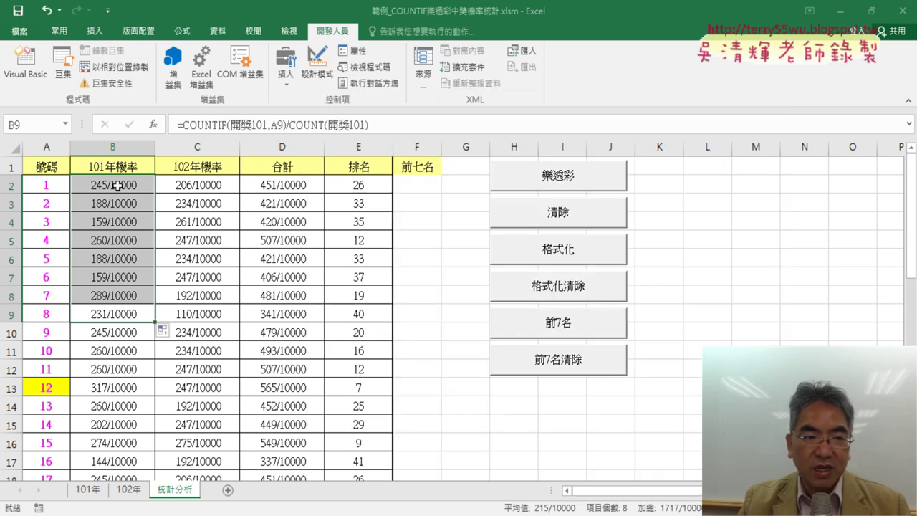
Copy B2's COUNTIF formula into the quotes of the macro's column B line
{"action": "left_click", "coordinate": [180, 123]}
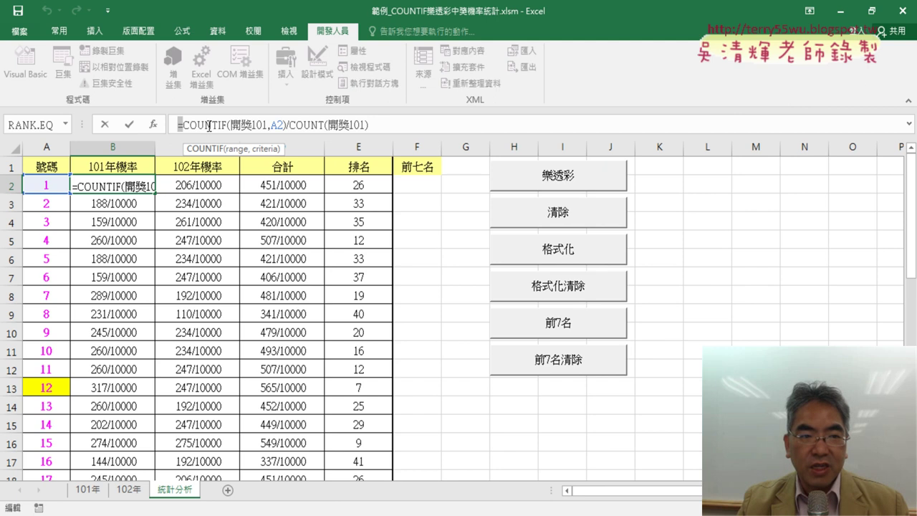
{"action": "left_click_drag", "start_coordinate": [209, 126], "coordinate": [368, 124]}
{"action": "right_click", "coordinate": [370, 125]}
{"action": "left_click", "coordinate": [357, 147]}
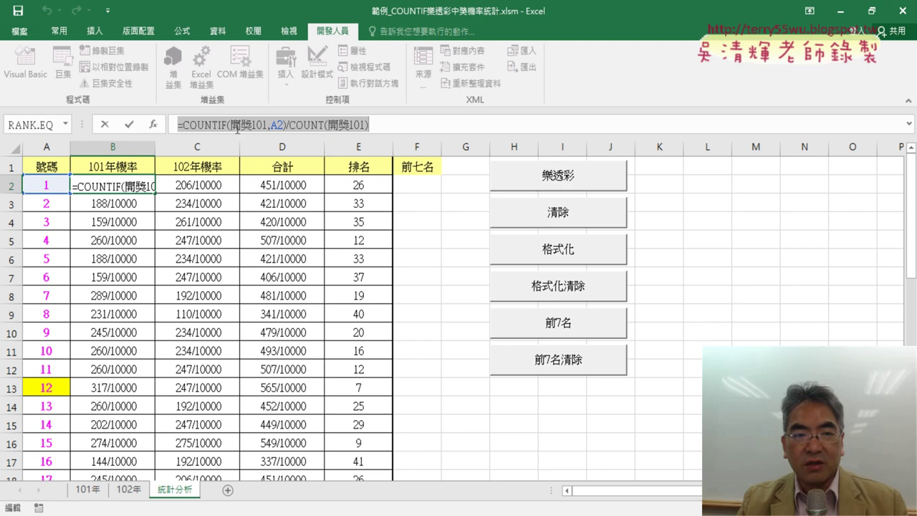
{"action": "left_click", "coordinate": [107, 126]}
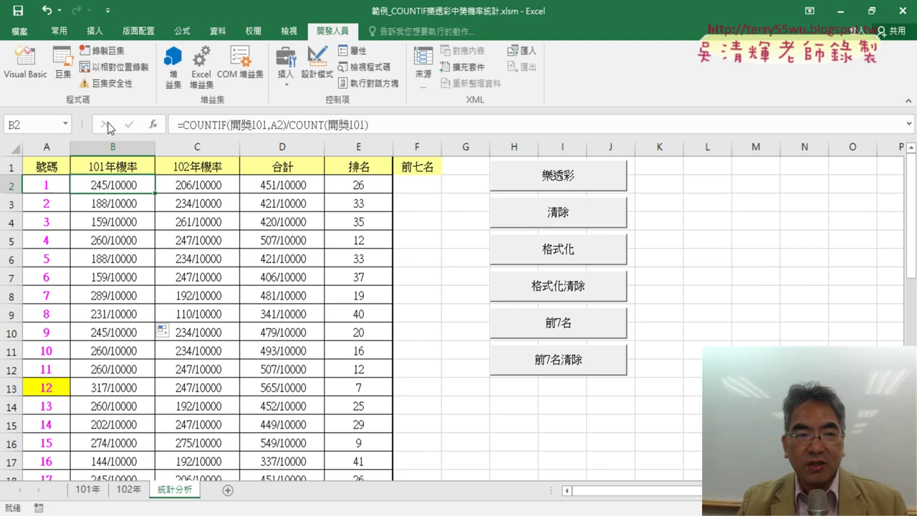
{"action": "left_click", "coordinate": [32, 78]}
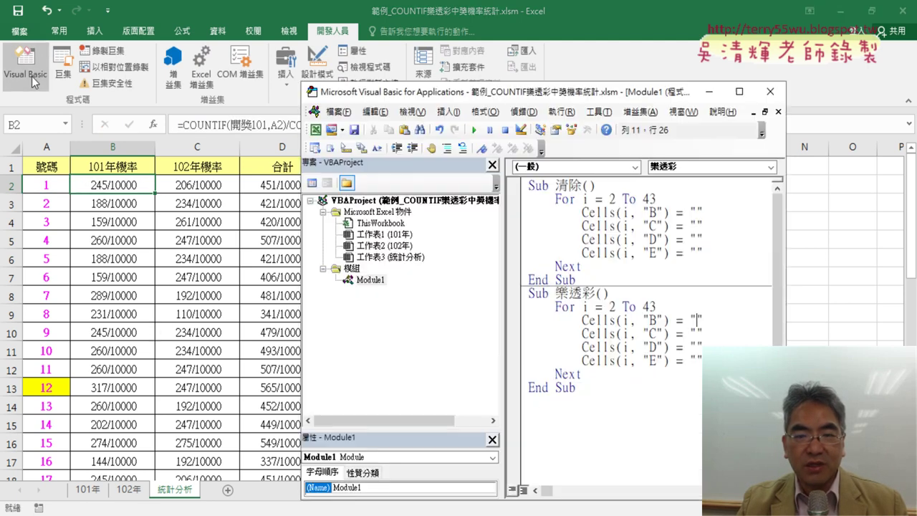
{"action": "right_click", "coordinate": [697, 320]}
{"action": "left_click", "coordinate": [727, 129]}
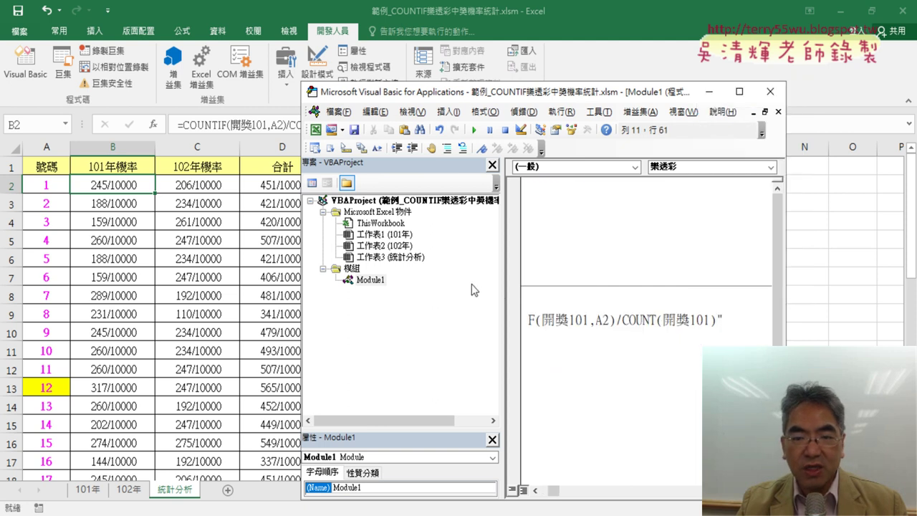
{"action": "left_click_drag", "start_coordinate": [504, 284], "coordinate": [352, 268]}
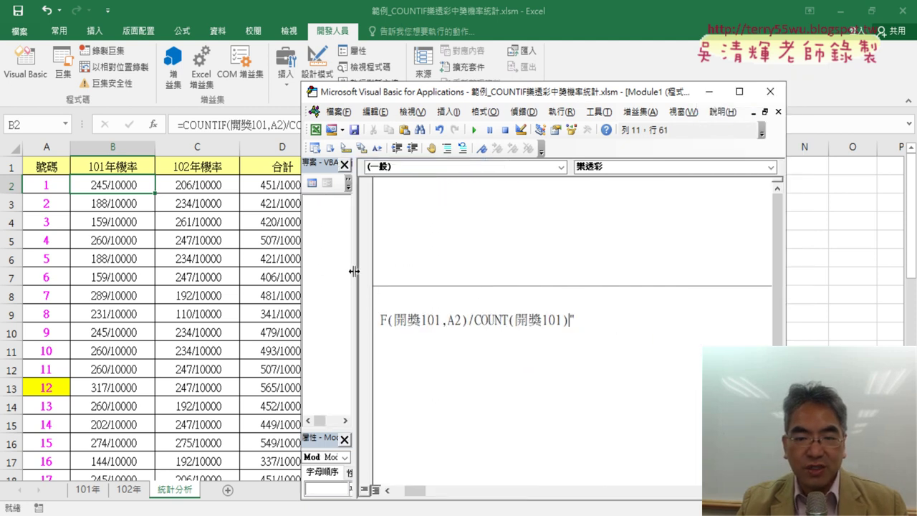
Copy C2's 開獎102 COUNTIF formula into the macro's column C line
{"action": "left_click", "coordinate": [208, 185]}
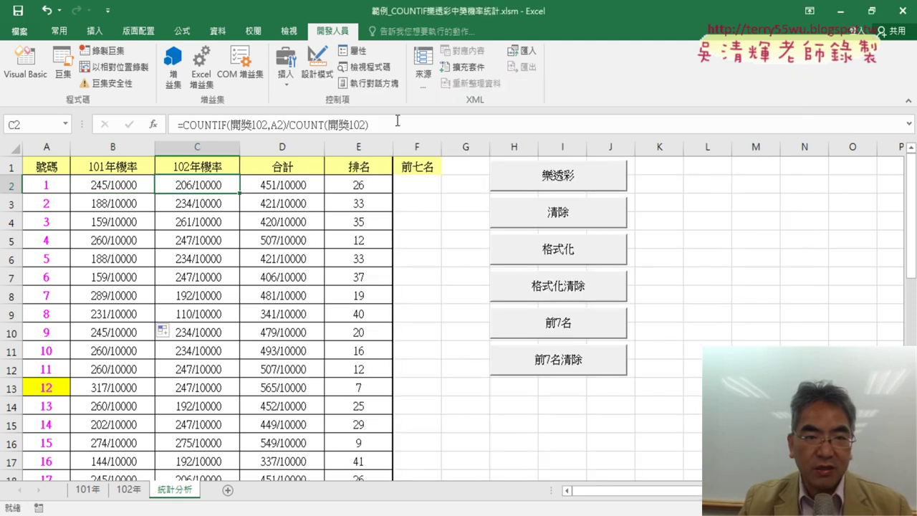
{"action": "triple_click", "coordinate": [257, 124]}
{"action": "right_click", "coordinate": [258, 115]}
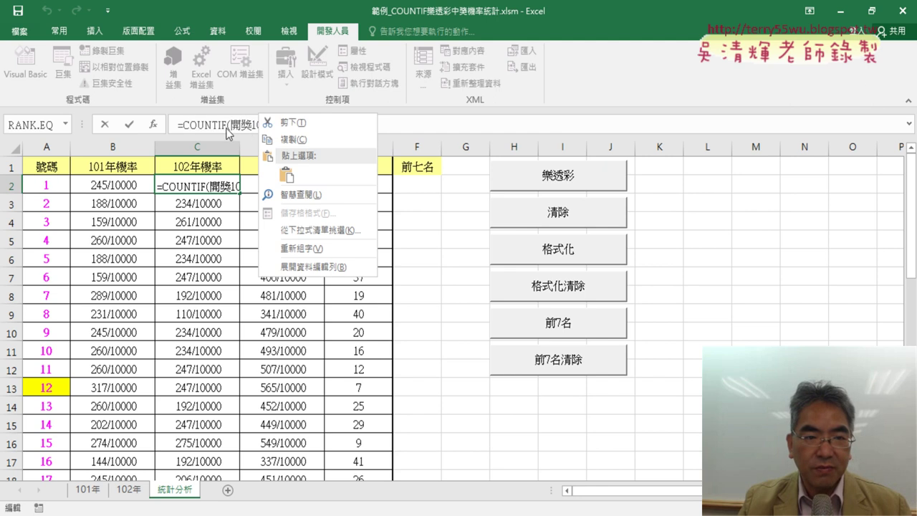
{"action": "left_click", "coordinate": [266, 139]}
{"action": "left_click", "coordinate": [106, 126]}
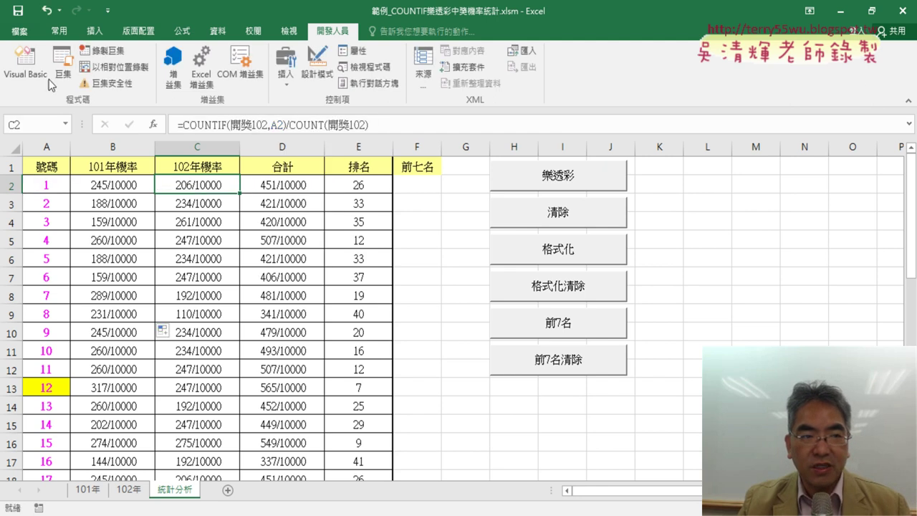
{"action": "key", "text": "alt+F11"}
{"action": "key", "text": "Down"}
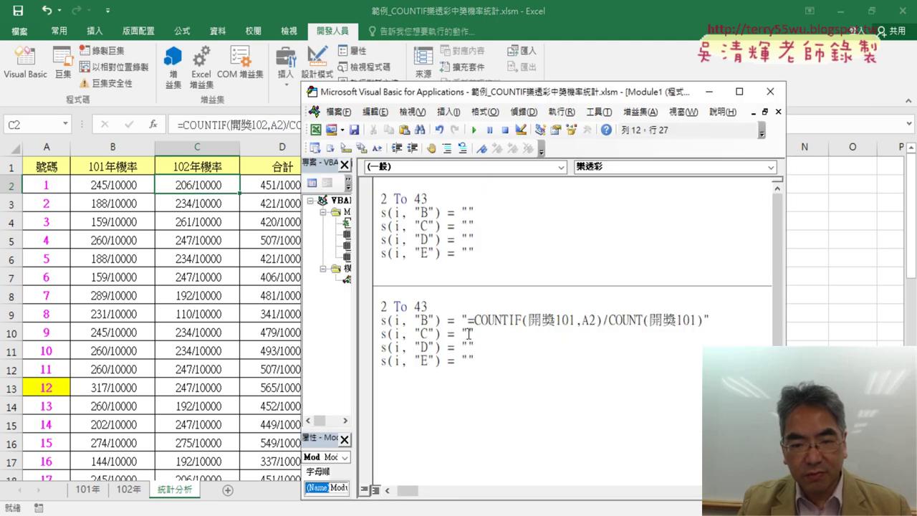
{"action": "left_click", "coordinate": [467, 333]}
{"action": "key", "text": "ctrl+v"}
Copy D2's =B2+C2 total formula into the macro's column D line
{"action": "key", "text": "alt+F11"}
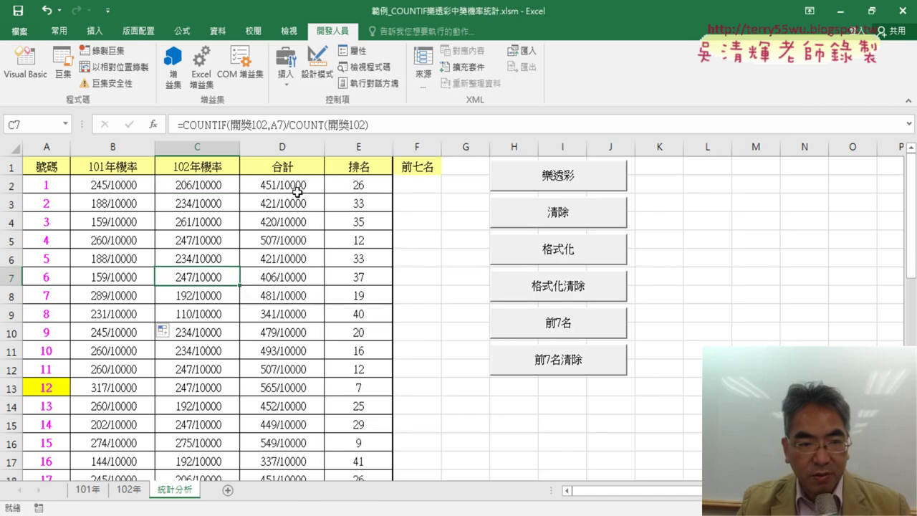
{"action": "key", "text": "Right"}
{"action": "key", "text": "F2"}
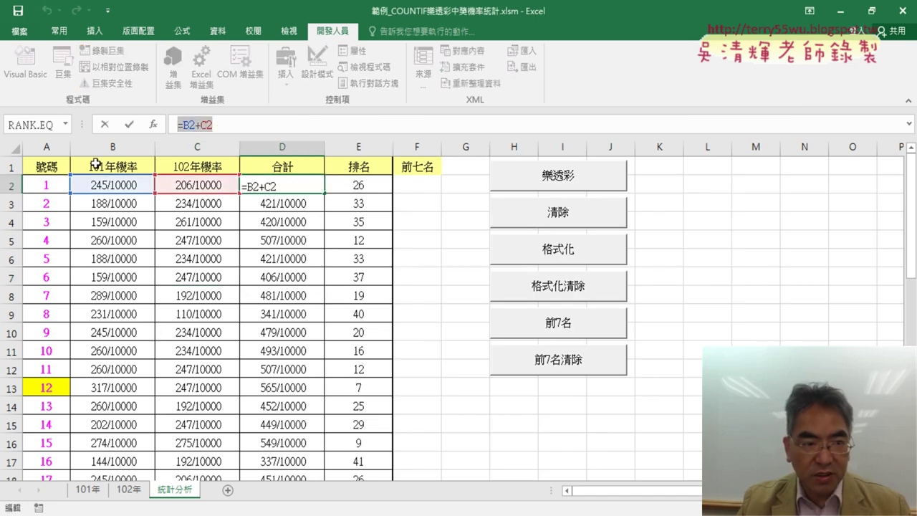
{"action": "key", "text": "Escape"}
{"action": "left_click", "coordinate": [25, 63]}
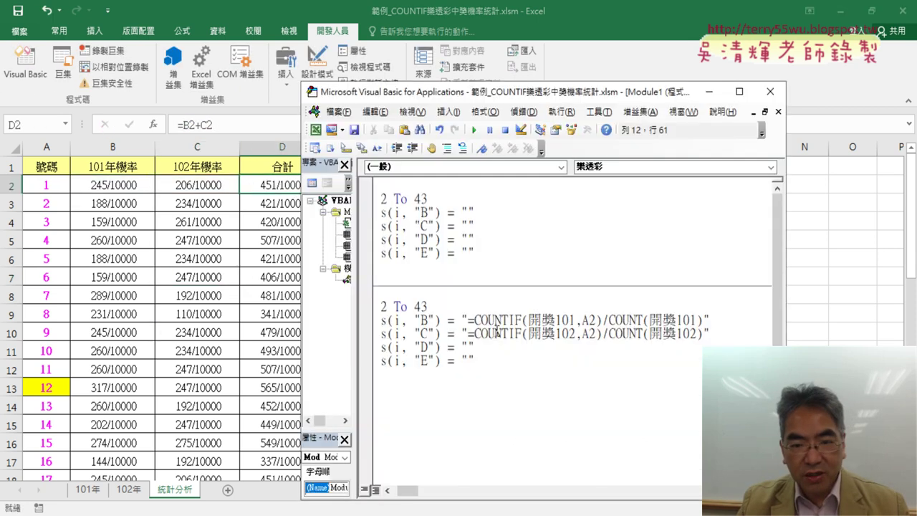
{"action": "key", "text": "ctrl+v"}
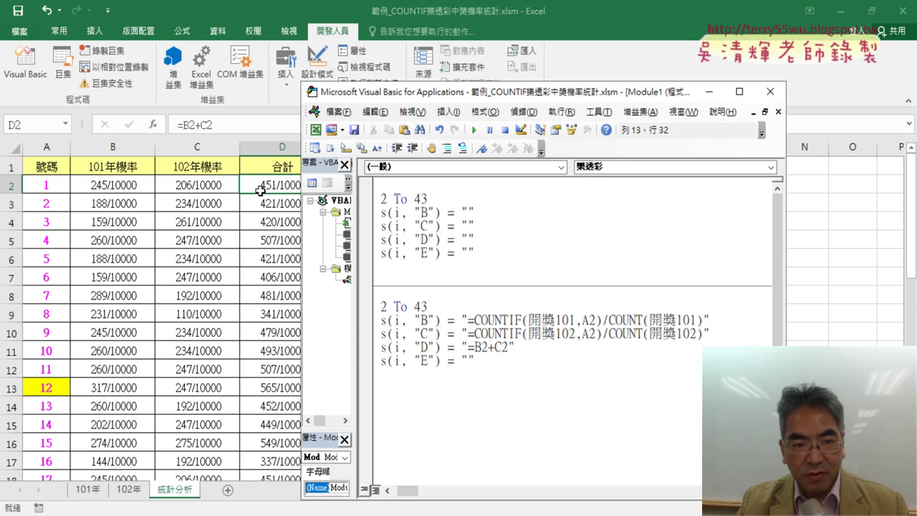
Copy E2's =RANK.EQ(D2,D$2:D$43) formula into the macro's column E line
{"action": "left_click", "coordinate": [260, 187]}
{"action": "left_click", "coordinate": [371, 187]}
{"action": "left_click_drag", "start_coordinate": [309, 126], "coordinate": [177, 126]}
{"action": "right_click", "coordinate": [237, 123]}
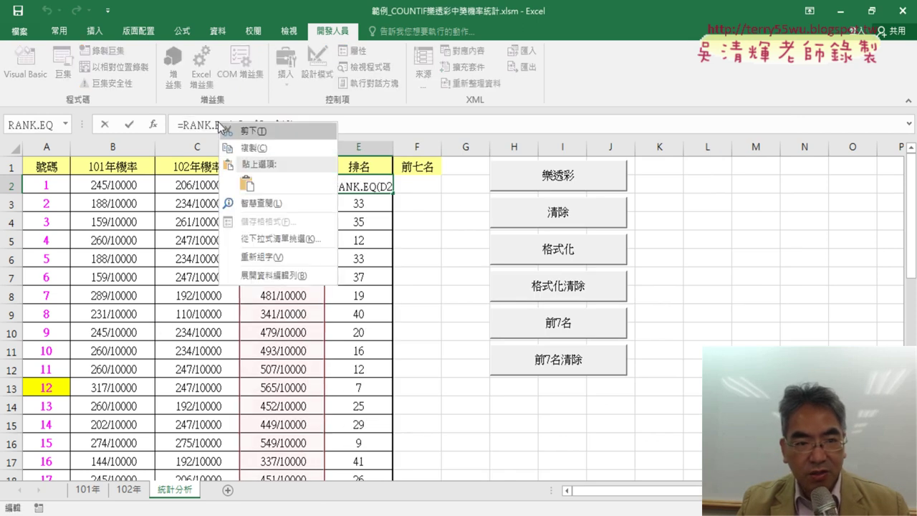
{"action": "left_click", "coordinate": [255, 146]}
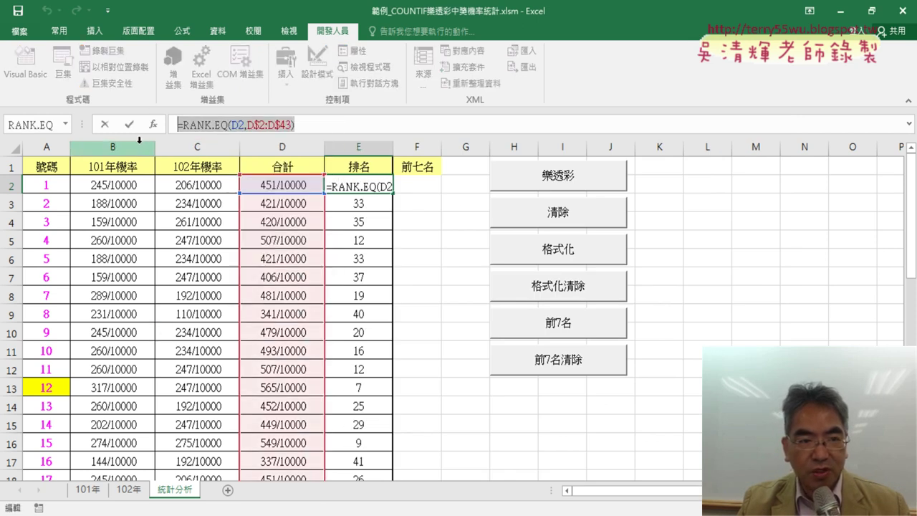
{"action": "left_click", "coordinate": [105, 126]}
{"action": "left_click", "coordinate": [26, 65]}
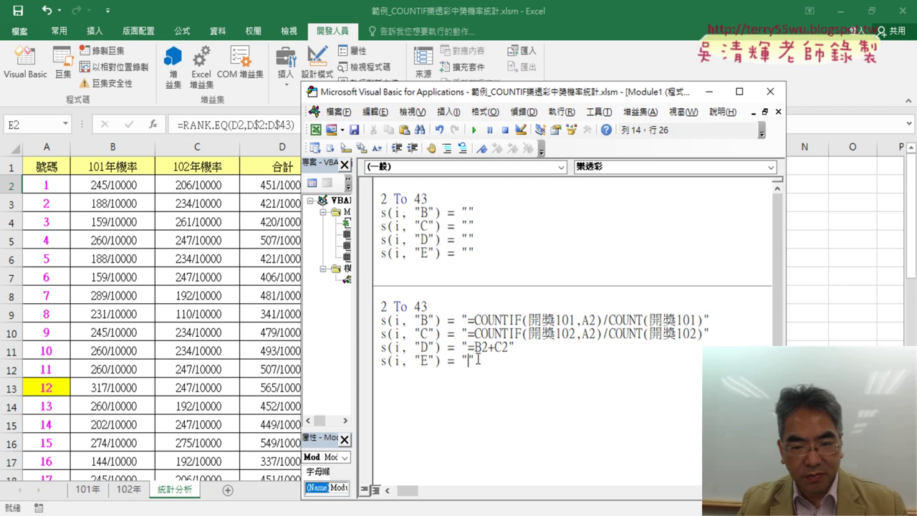
{"action": "key", "text": "ctrl+v"}
{"action": "type", "text": "\""}
{"action": "left_click", "coordinate": [636, 410]}
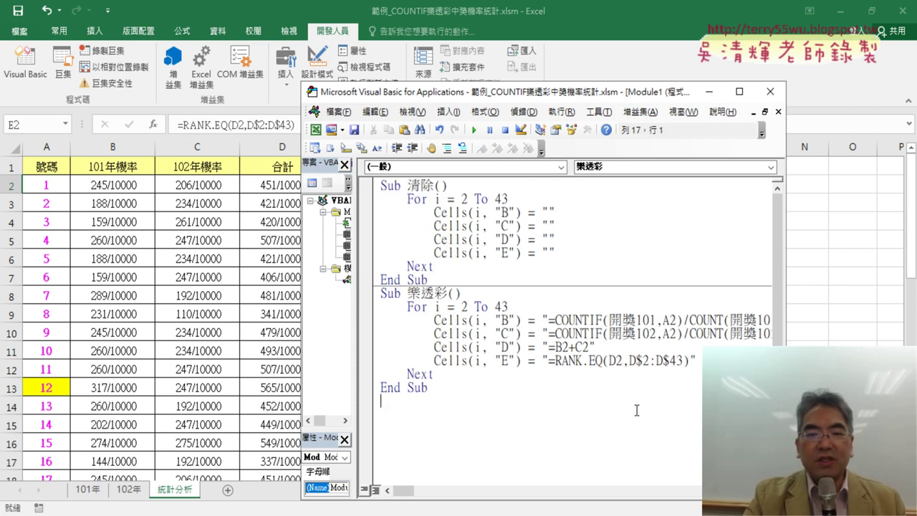
Widen the code editor and review the 清除 macro and the column B COUNTIF line
{"action": "left_click", "coordinate": [533, 240]}
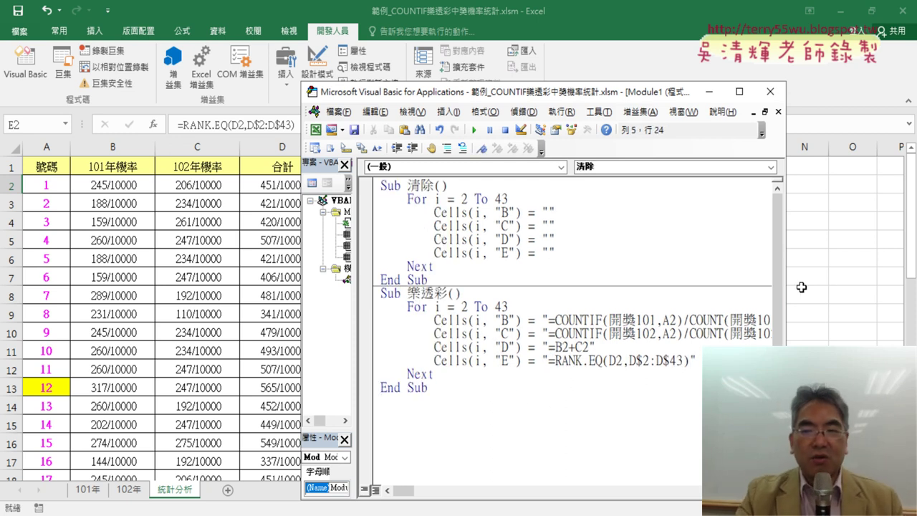
{"action": "left_click_drag", "start_coordinate": [787, 282], "coordinate": [907, 282]}
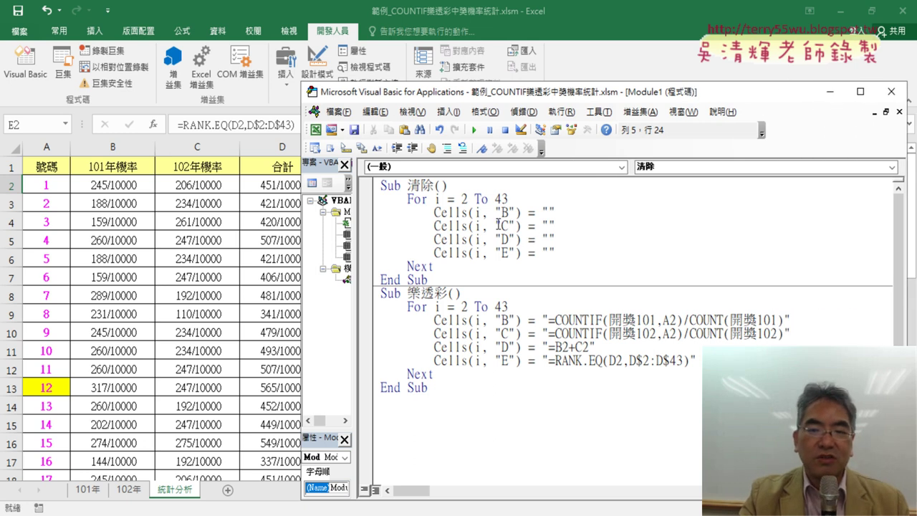
{"action": "left_click", "coordinate": [573, 358]}
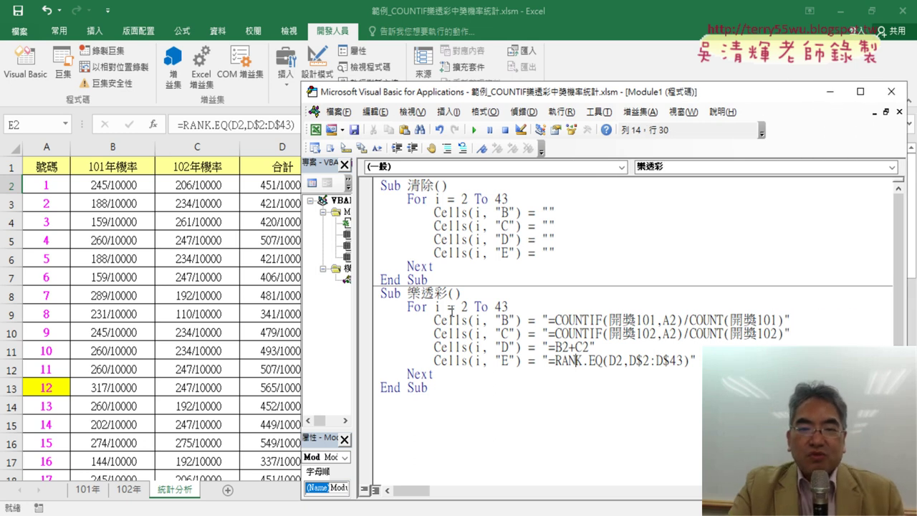
{"action": "left_click_drag", "start_coordinate": [451, 273], "coordinate": [380, 185]}
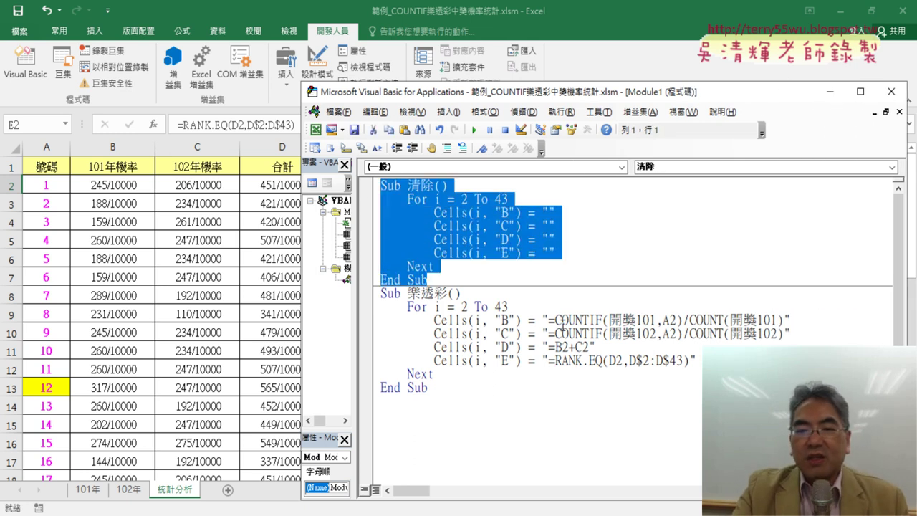
{"action": "left_click", "coordinate": [555, 319]}
{"action": "left_click_drag", "start_coordinate": [548, 319], "coordinate": [785, 321]}
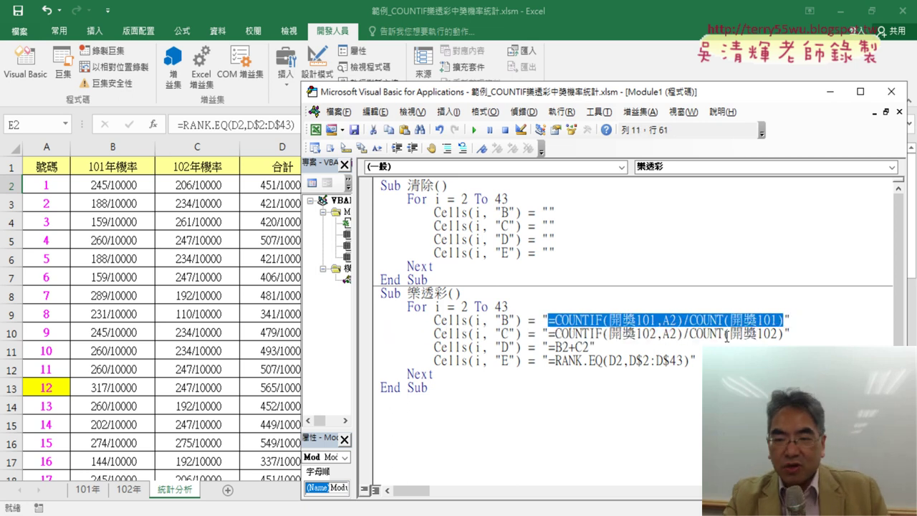
{"action": "left_click", "coordinate": [654, 343]}
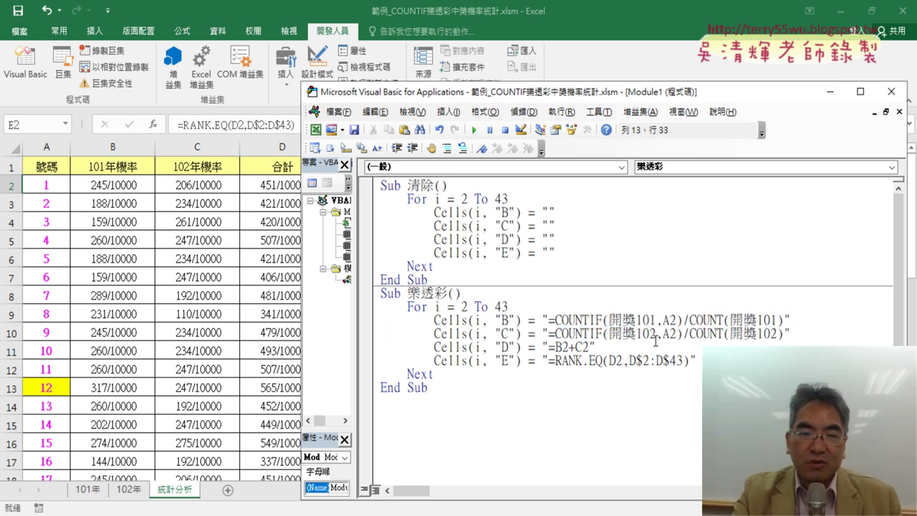
Run the 清除 macro to empty columns B–E and reveal the sheet
{"action": "left_click", "coordinate": [495, 240]}
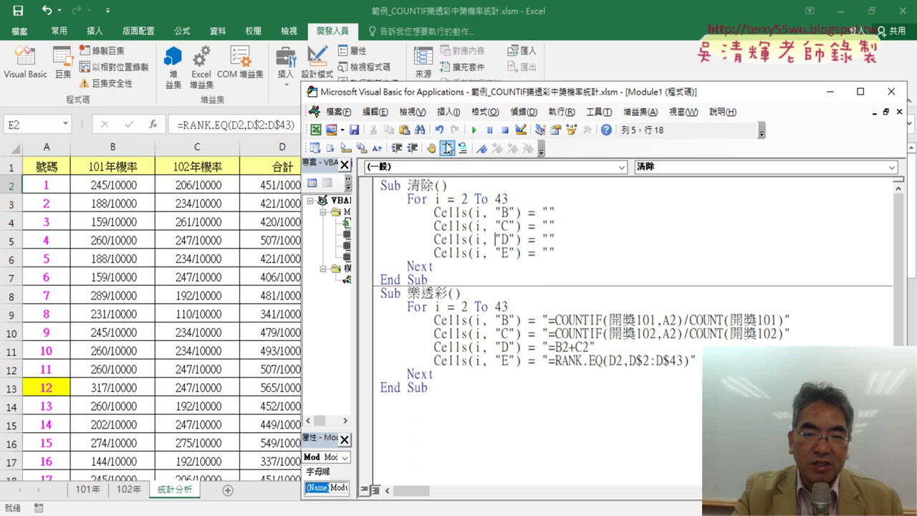
{"action": "left_click", "coordinate": [474, 130]}
{"action": "mouse_move", "coordinate": [496, 95]}
{"action": "left_mouse_down"}
{"action": "mouse_move", "coordinate": [635, 84]}
{"action": "mouse_move", "coordinate": [603, 84]}
{"action": "left_mouse_up"}
Check the emptied columns, then run 樂透彩, which fills every row with 245/10000, 206/10000, 451/10000 and rank 1
{"action": "left_click", "coordinate": [186, 242]}
{"action": "scroll", "coordinate": [186, 242], "scroll_direction": "down", "scroll_amount": 4}
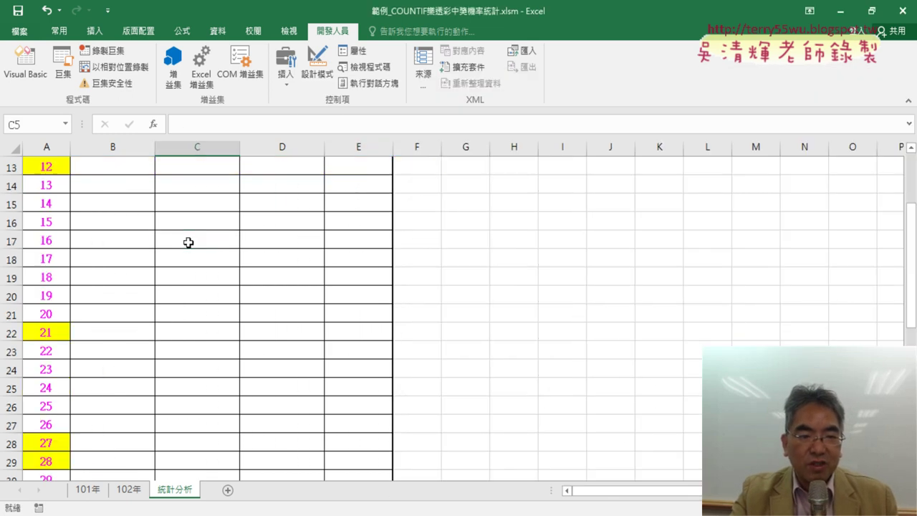
{"action": "scroll", "coordinate": [187, 242], "scroll_direction": "down", "scroll_amount": 6}
{"action": "scroll", "coordinate": [186, 242], "scroll_direction": "down", "scroll_amount": 5}
{"action": "scroll", "coordinate": [182, 242], "scroll_direction": "up", "scroll_amount": 9}
{"action": "scroll", "coordinate": [182, 241], "scroll_direction": "up", "scroll_amount": 6}
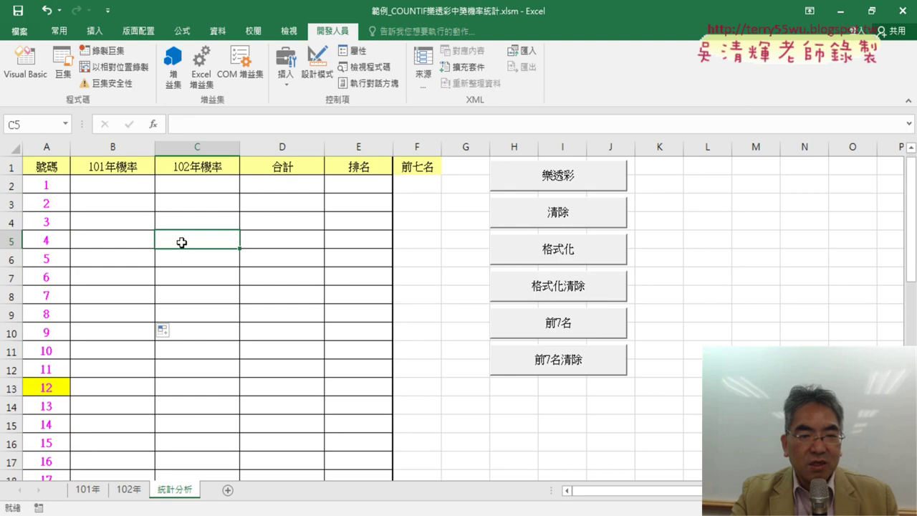
{"action": "left_click", "coordinate": [43, 81]}
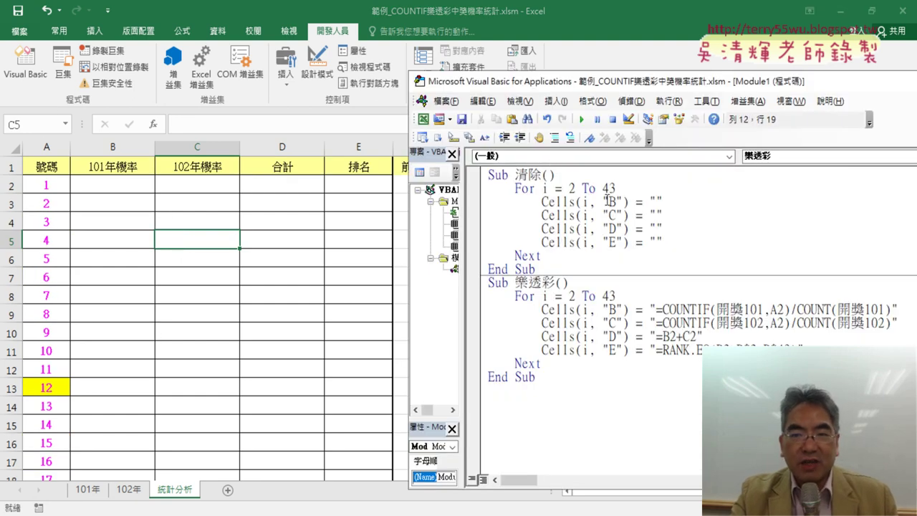
{"action": "left_click", "coordinate": [583, 120]}
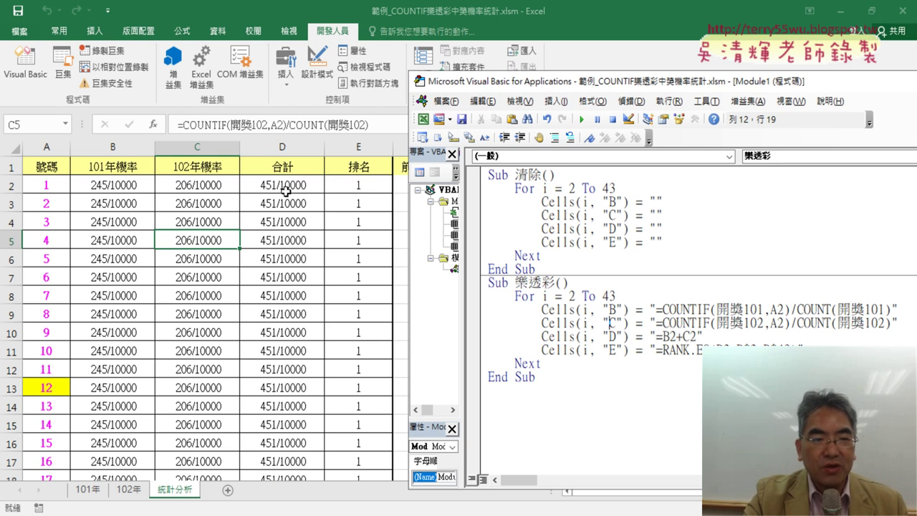
Compare the formulas in B2, B3, C2 and C3 against the macro code
{"action": "left_click", "coordinate": [104, 192]}
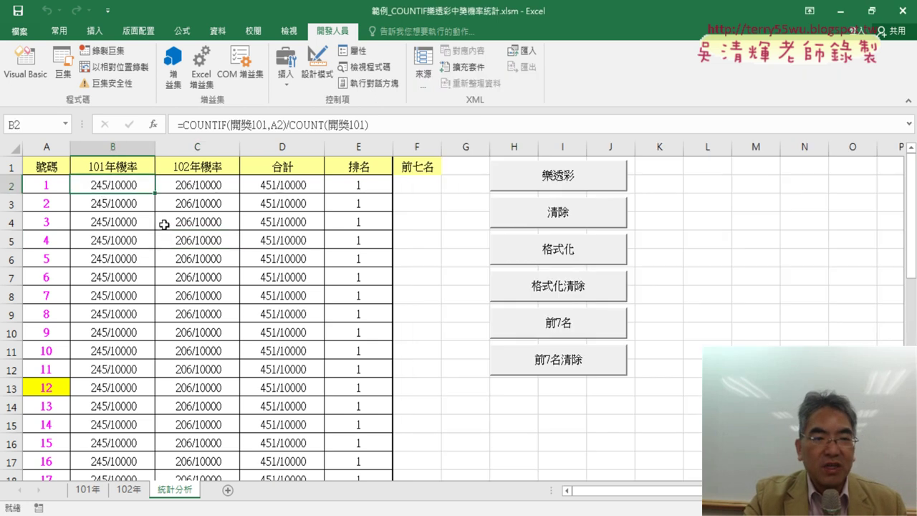
{"action": "left_click", "coordinate": [25, 63]}
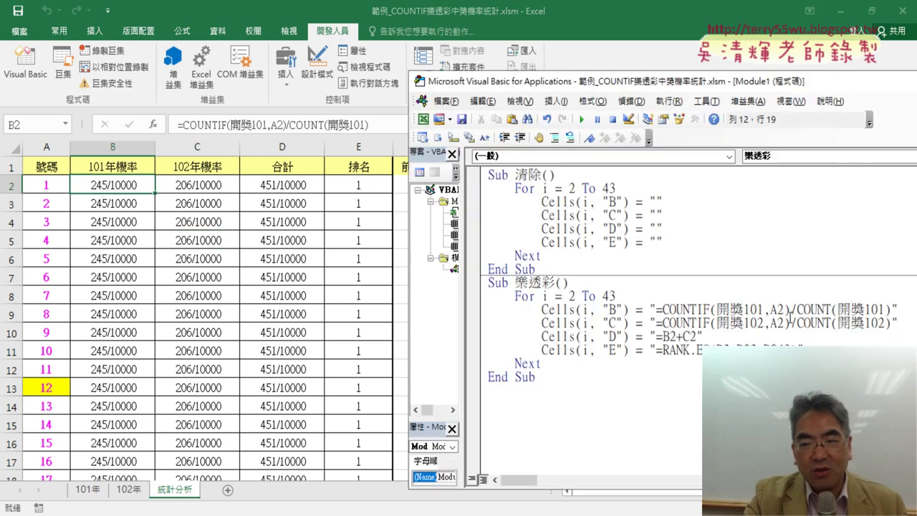
{"action": "left_click", "coordinate": [121, 204]}
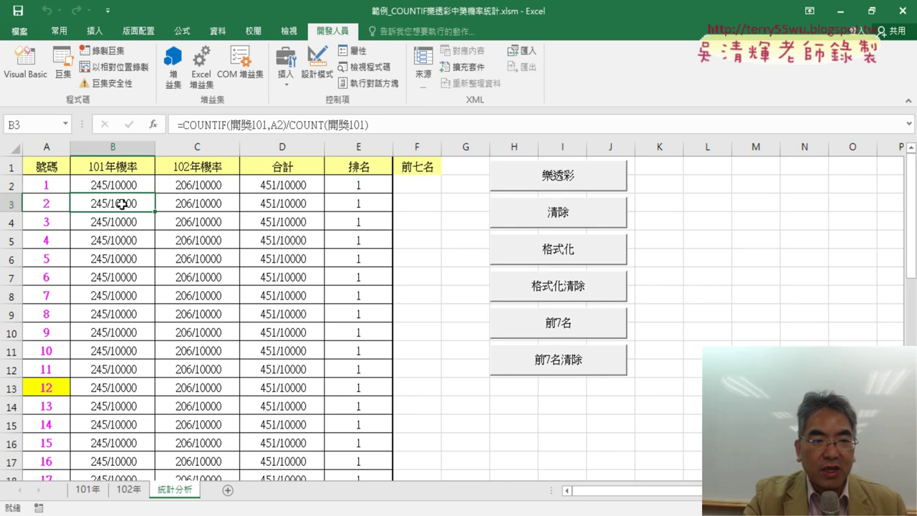
{"action": "left_click", "coordinate": [204, 185]}
{"action": "left_click", "coordinate": [205, 201]}
{"action": "left_click", "coordinate": [208, 183]}
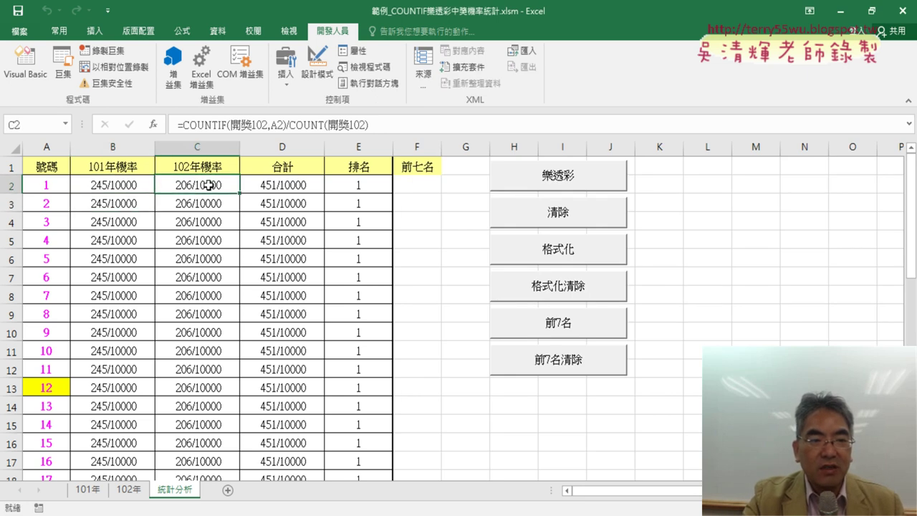
Fill B2's formula down through B5 and C2's down through C4
{"action": "left_click", "coordinate": [117, 185]}
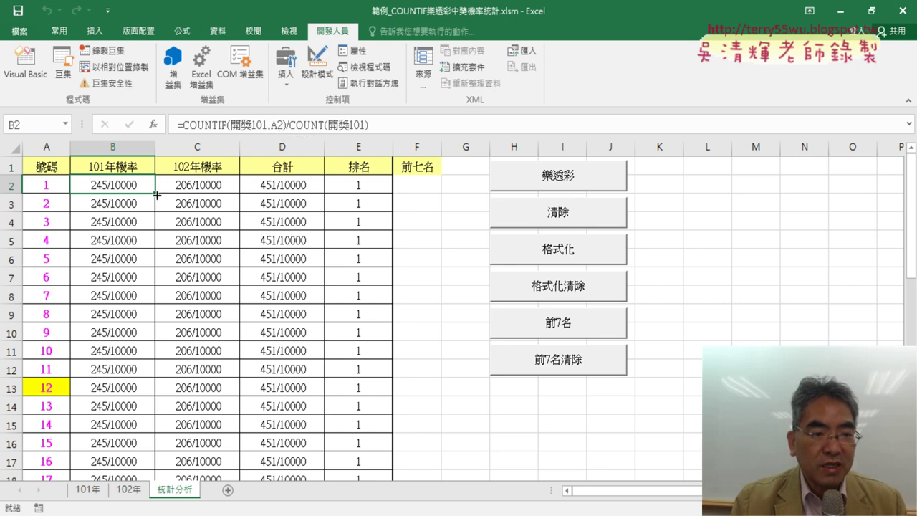
{"action": "left_click_drag", "start_coordinate": [155, 193], "coordinate": [154, 243]}
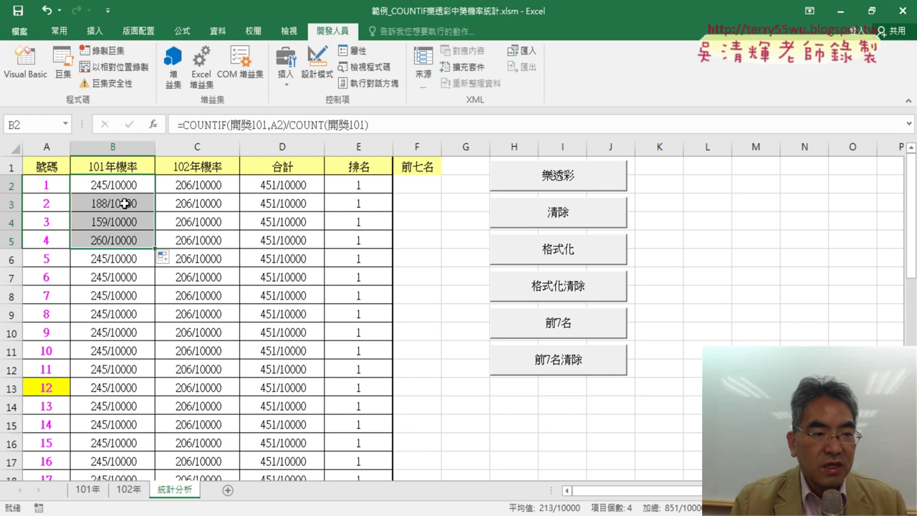
{"action": "left_click", "coordinate": [125, 204]}
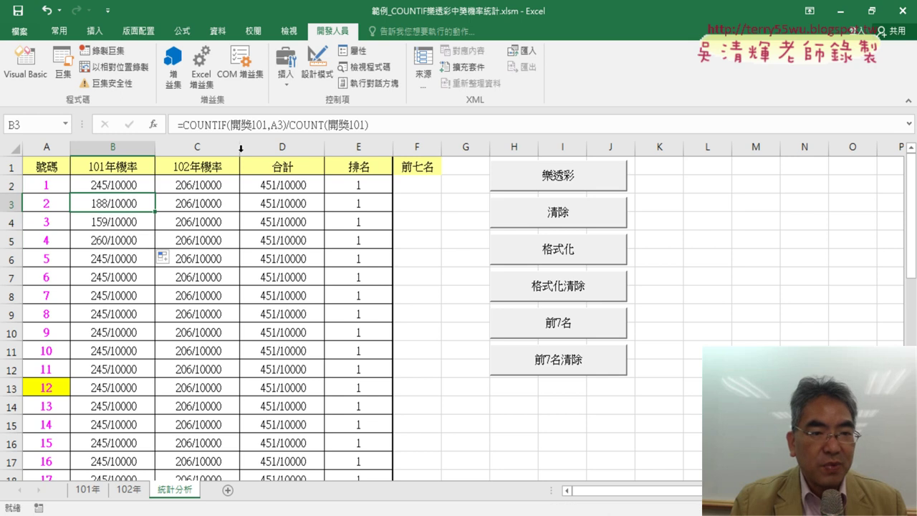
{"action": "left_click", "coordinate": [115, 223]}
{"action": "left_click", "coordinate": [190, 190]}
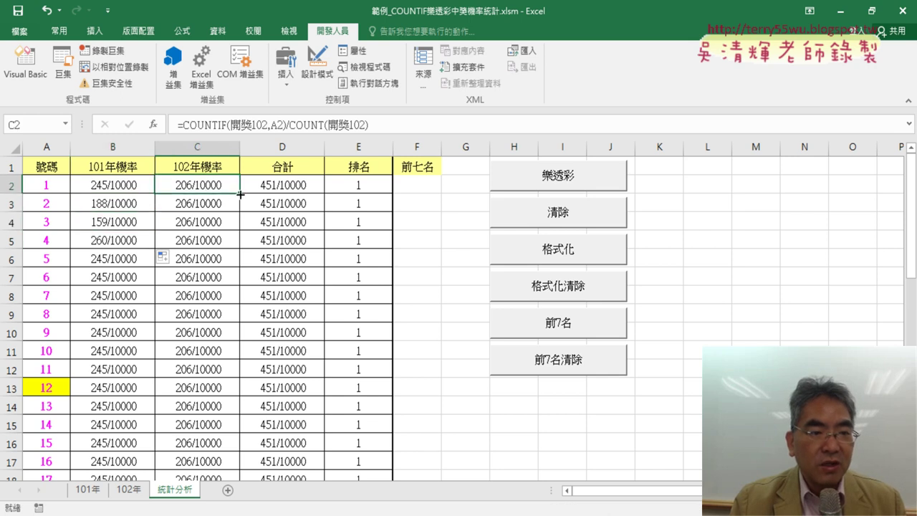
{"action": "left_click_drag", "start_coordinate": [241, 194], "coordinate": [241, 231]}
{"action": "left_click", "coordinate": [26, 63]}
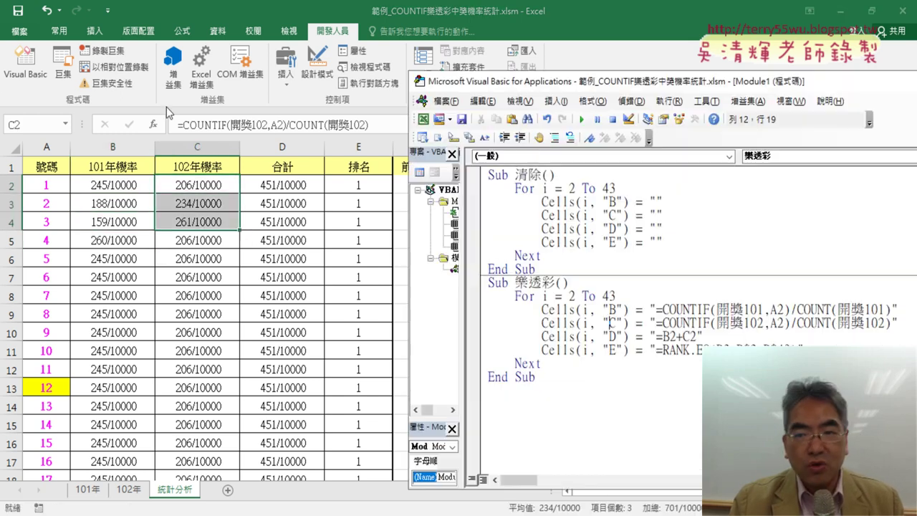
{"action": "left_click_drag", "start_coordinate": [584, 81], "coordinate": [277, 45]}
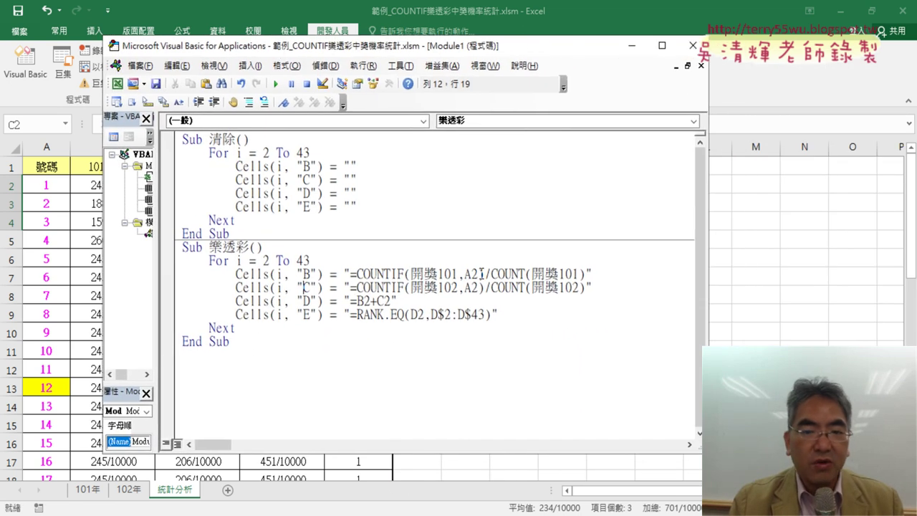
{"action": "left_click_drag", "start_coordinate": [477, 274], "coordinate": [469, 274]}
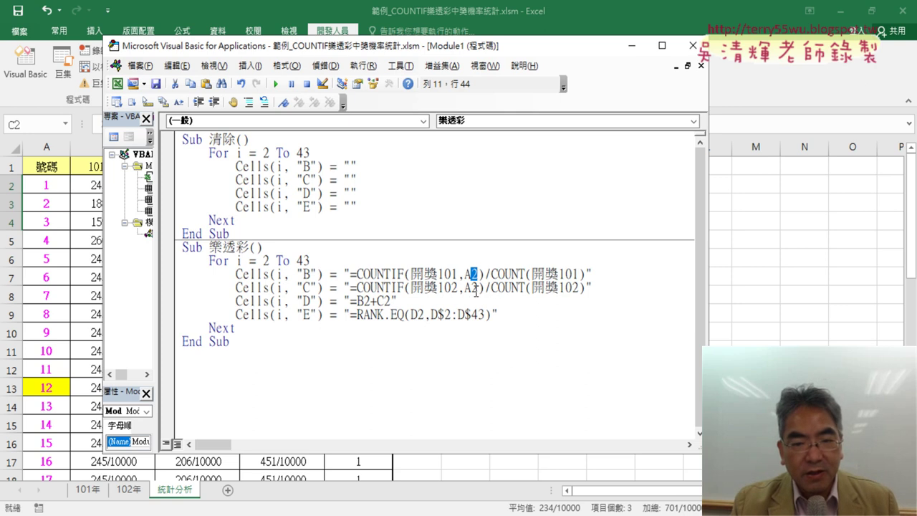
{"action": "left_click_drag", "start_coordinate": [477, 288], "coordinate": [470, 288]}
{"action": "type", "text": "2"}
{"action": "left_click_drag", "start_coordinate": [368, 301], "coordinate": [416, 314]}
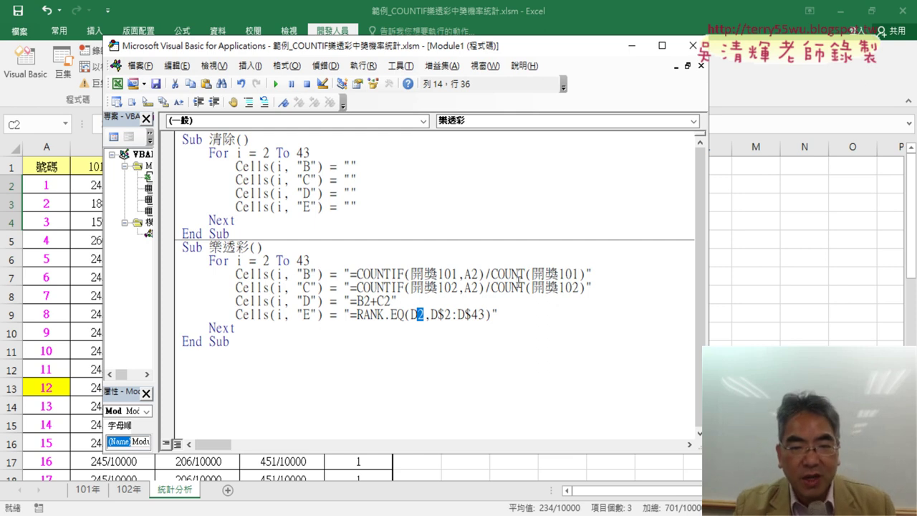
{"action": "left_click", "coordinate": [475, 274]}
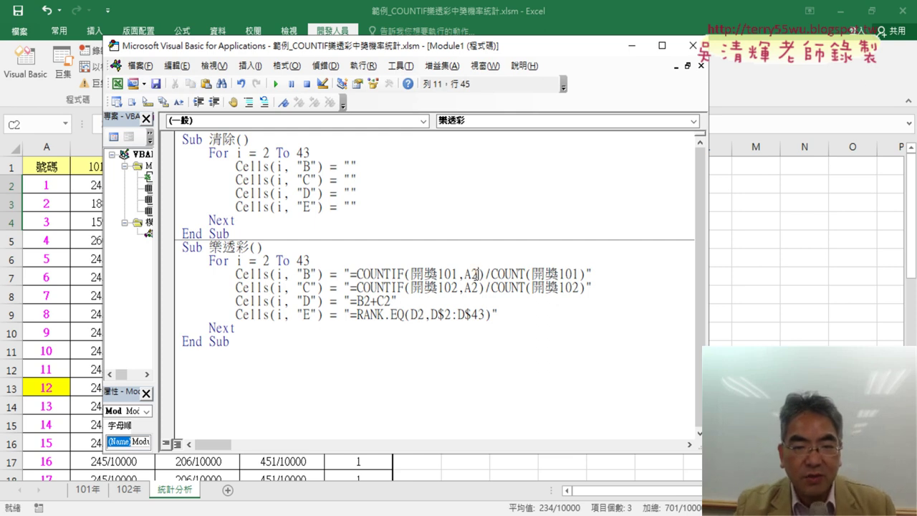
{"action": "double_click", "coordinate": [239, 261]}
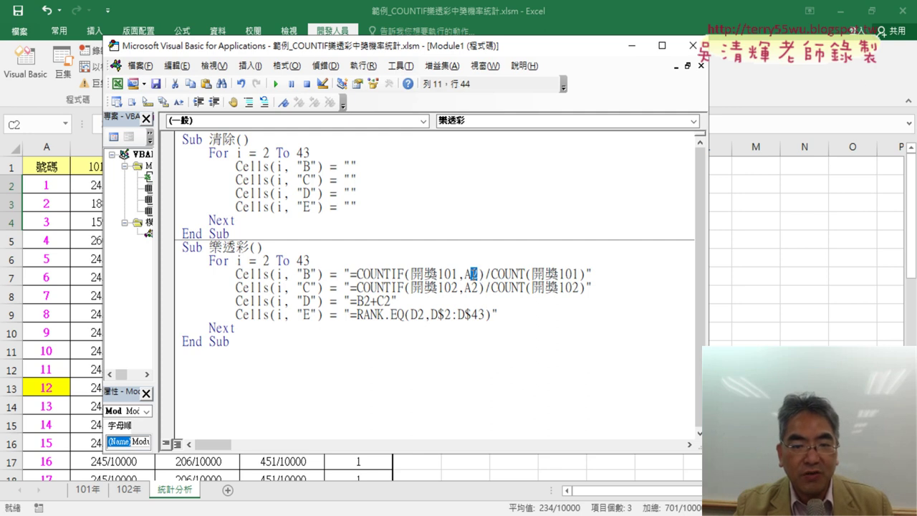
{"action": "left_click_drag", "start_coordinate": [348, 273], "coordinate": [582, 274]}
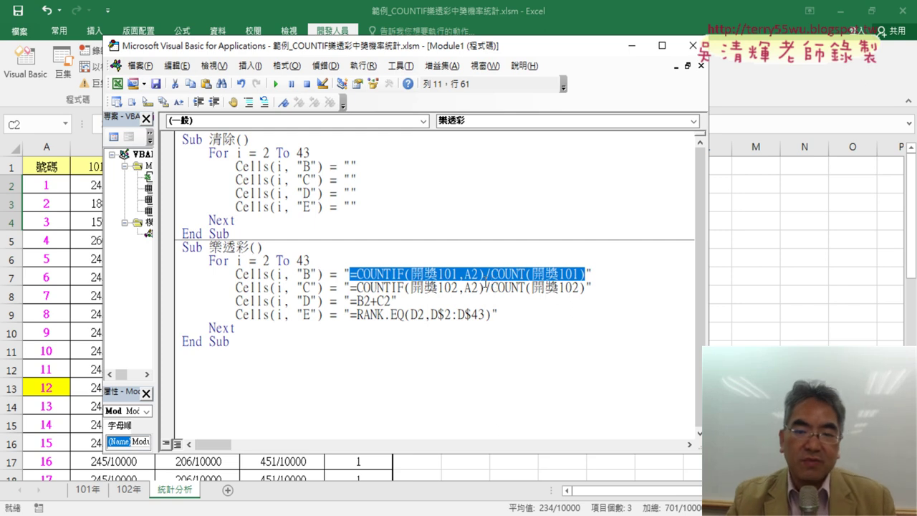
{"action": "left_click", "coordinate": [480, 274]}
{"action": "key", "text": "shift+Left"}
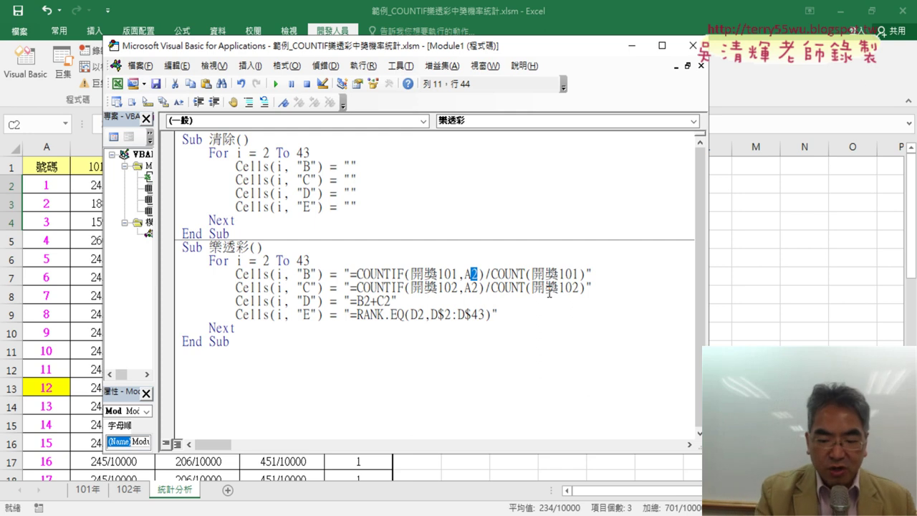
Change A2 in the column B COUNTIF line to "A" & i so each row counts its own number
{"action": "type", "text": "\"\""}
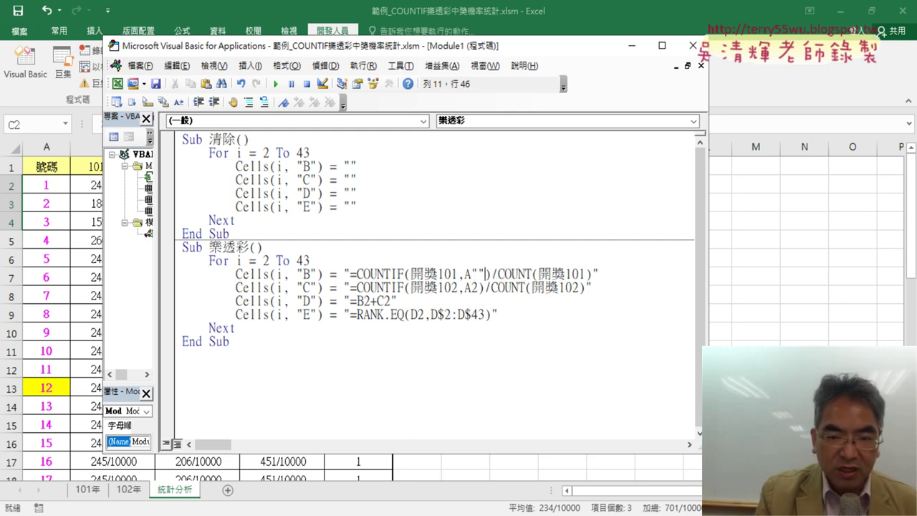
{"action": "key", "text": "Left"}
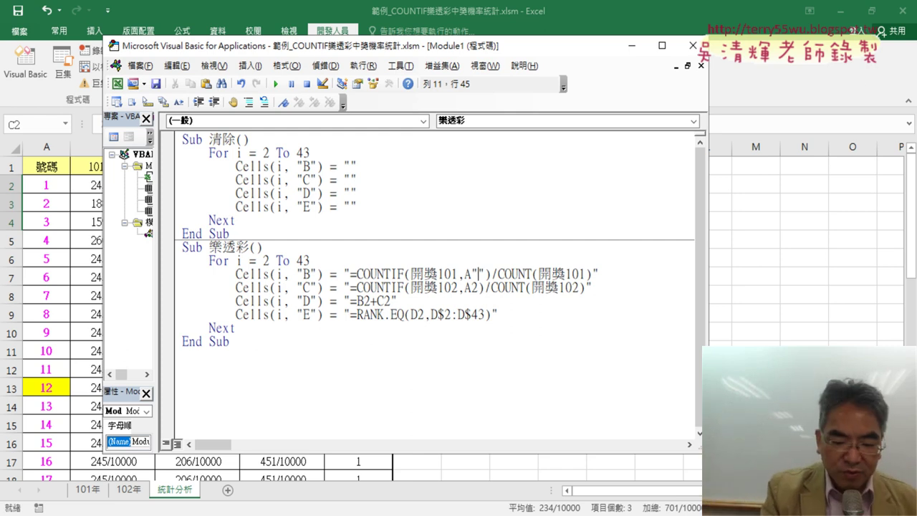
{"action": "type", "text": "&"}
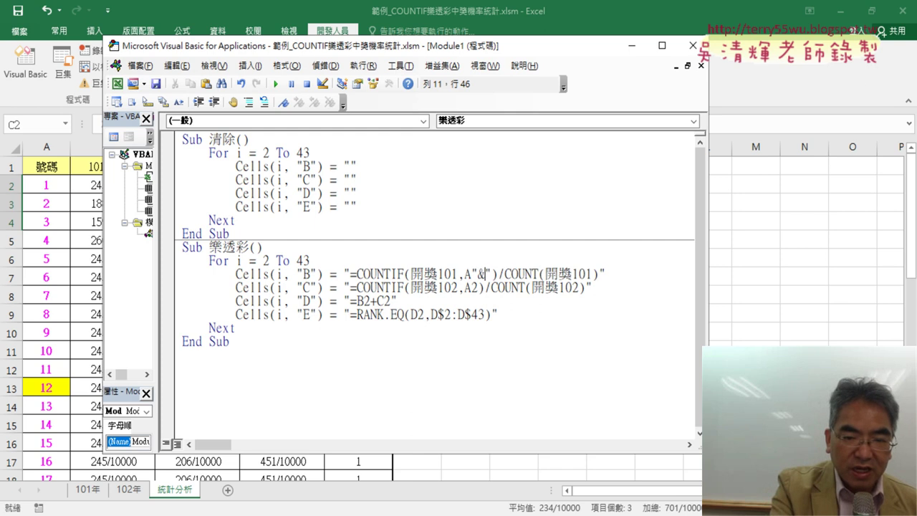
{"action": "type", "text": "&"}
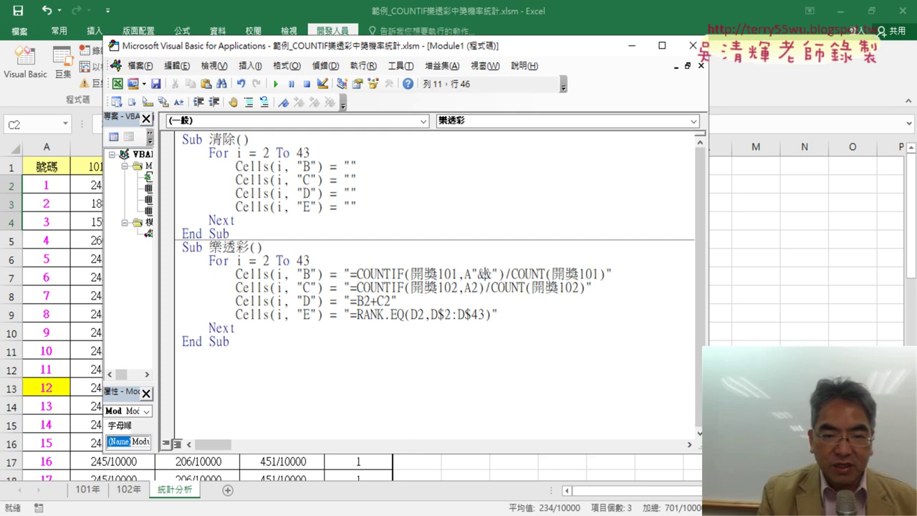
{"action": "type", "text": "ㄞ"}
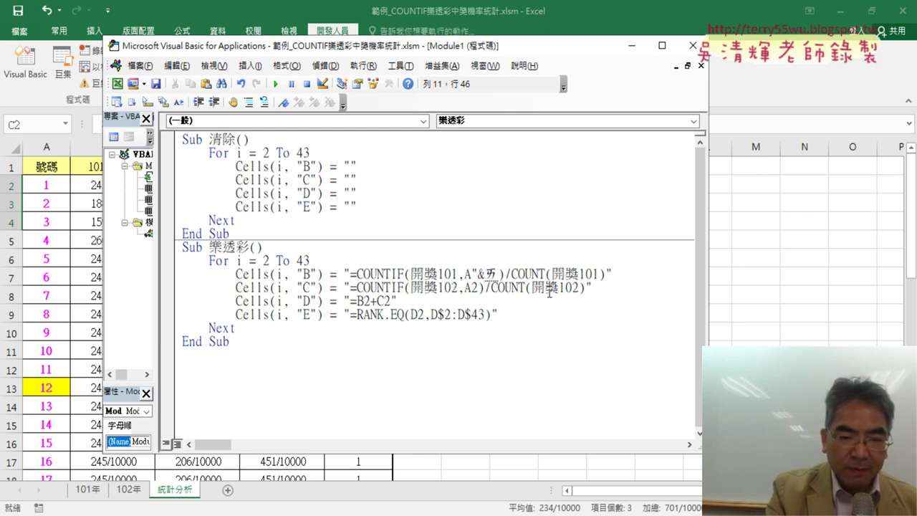
{"action": "key", "text": "BackSpace"}
{"action": "type", "text": "i &"}
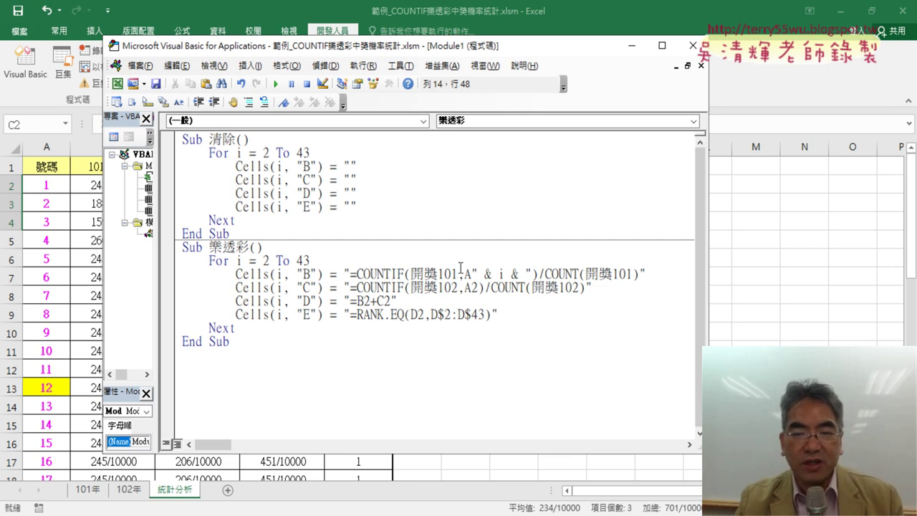
{"action": "left_click_drag", "start_coordinate": [472, 274], "coordinate": [533, 274]}
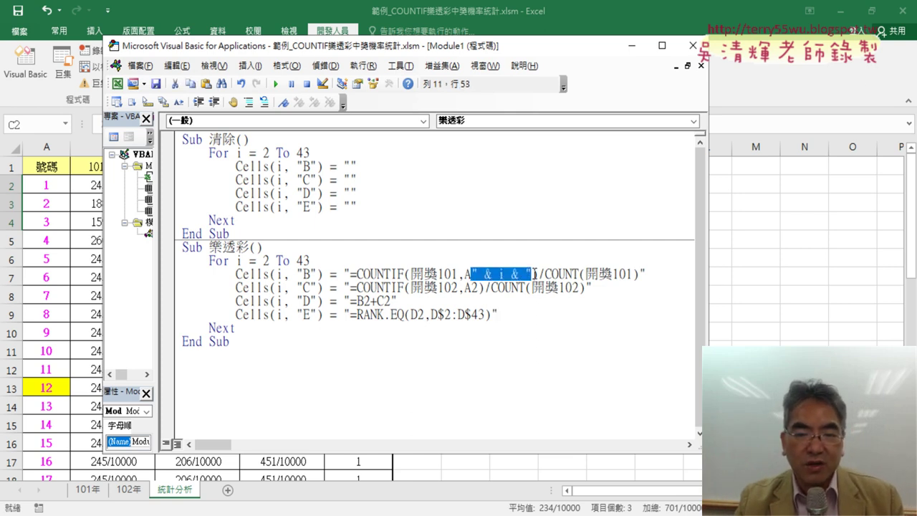
Replace the 2 in A2 on the column C line with " & i & ", spaced around the & signs
{"action": "left_click", "coordinate": [473, 288]}
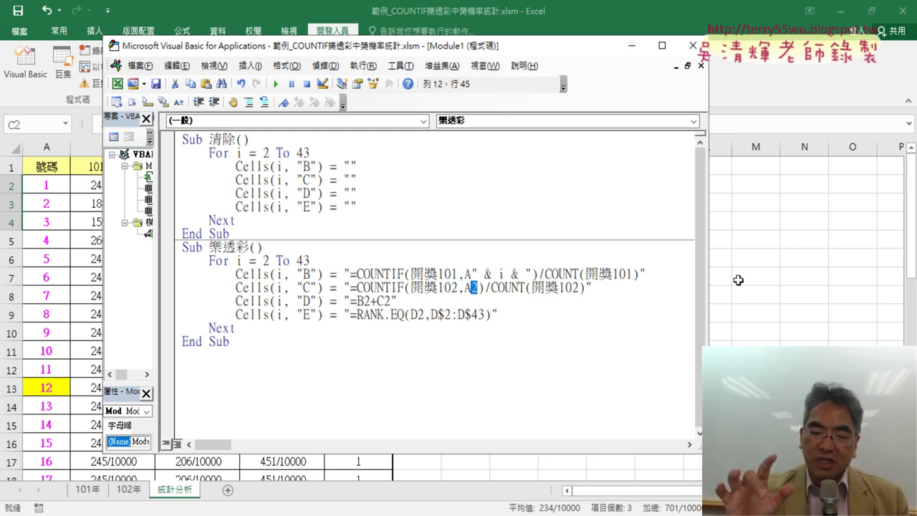
{"action": "type", "text": "\"\""}
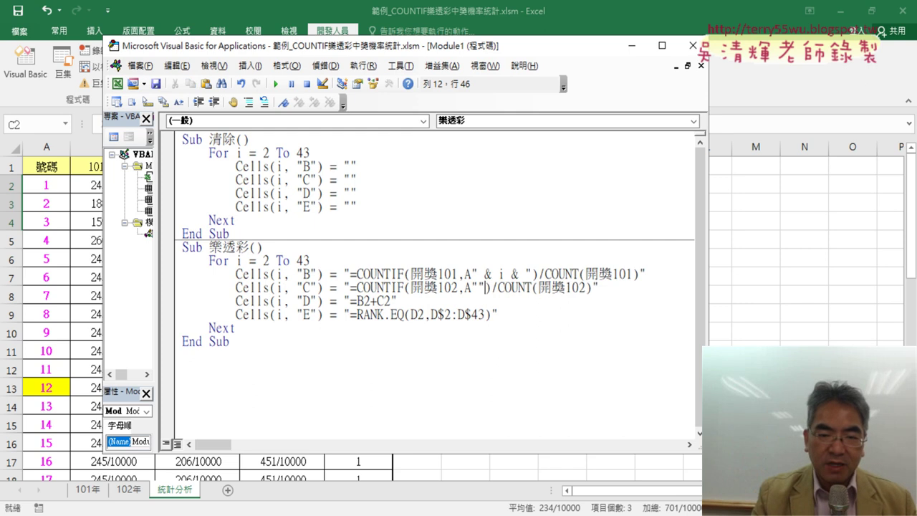
{"action": "type", "text": "&&"}
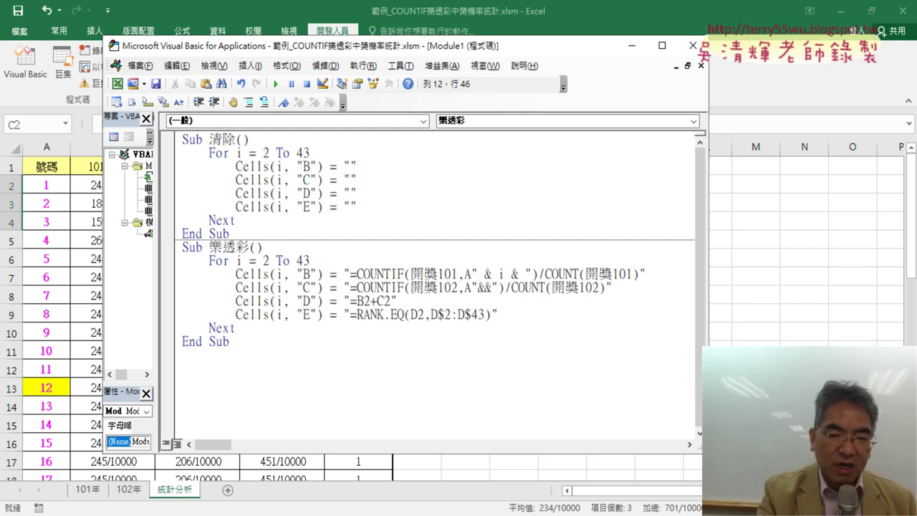
{"action": "type", "text": "i"}
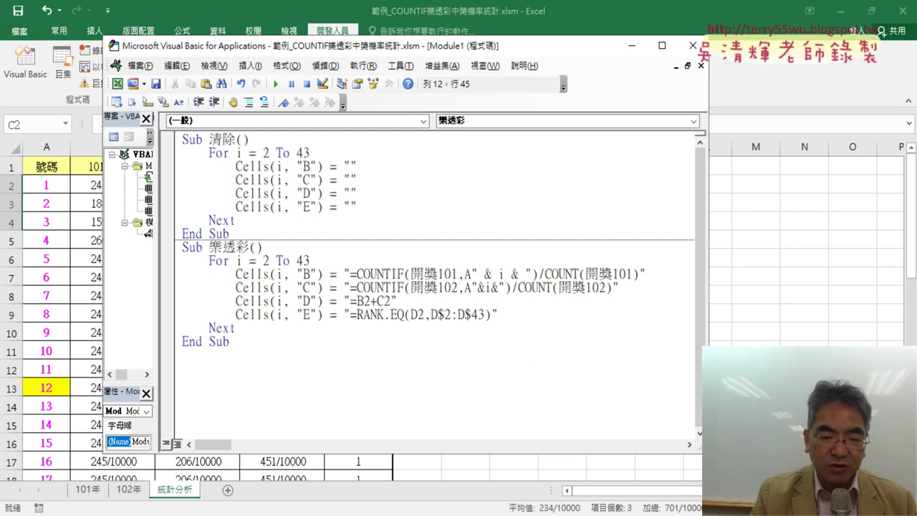
{"action": "key", "text": "space"}
{"action": "key", "text": "Right"}
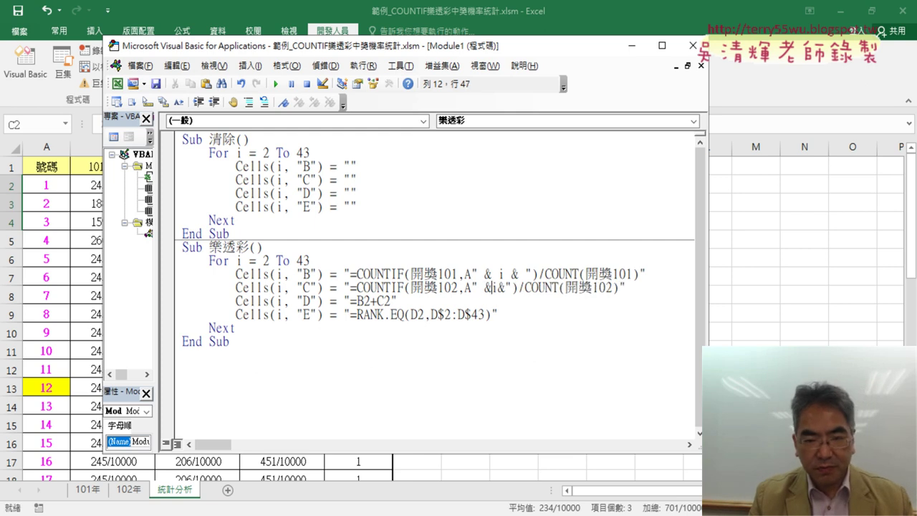
{"action": "key", "text": "space"}
{"action": "key", "text": "Right"}
{"action": "key", "text": "space"}
{"action": "key", "text": "Right"}
{"action": "key", "text": "space"}
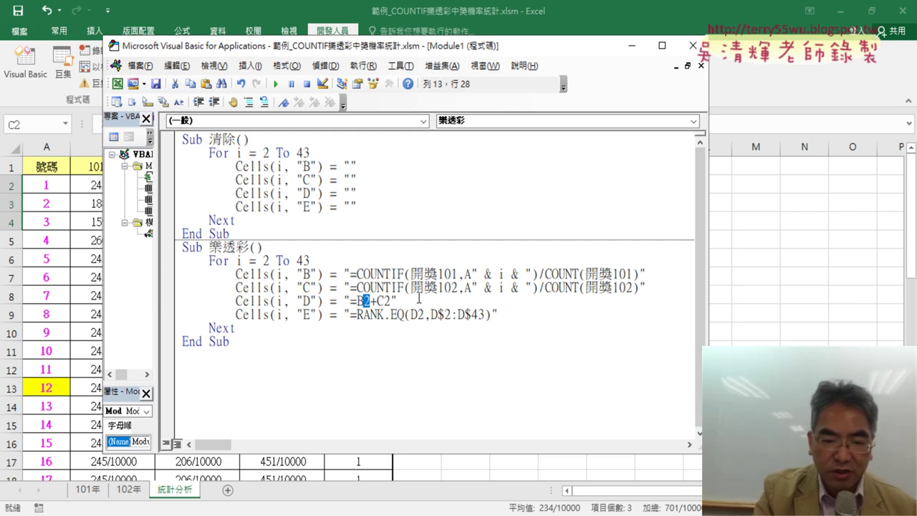
Rewrite the column D total as "=B" & i & "+C" & i in the macro
{"action": "type", "text": "\"=B\" "}
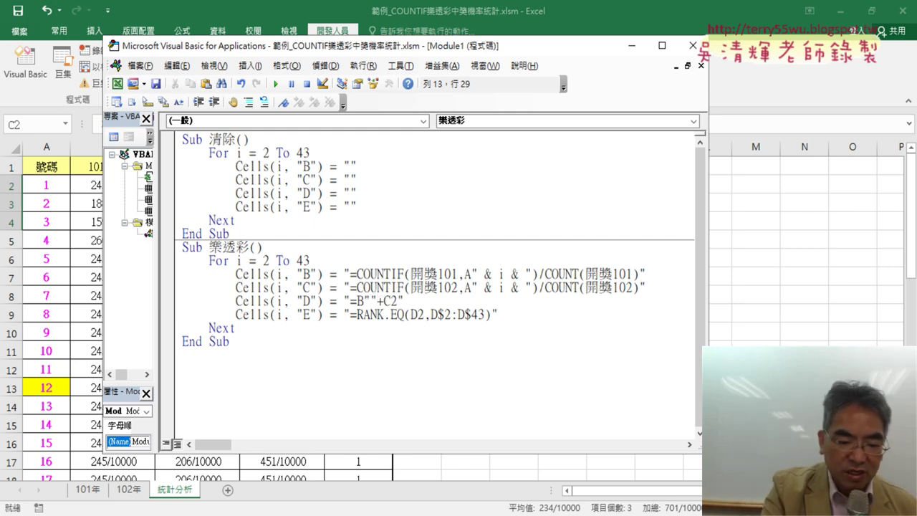
{"action": "type", "text": "& i"}
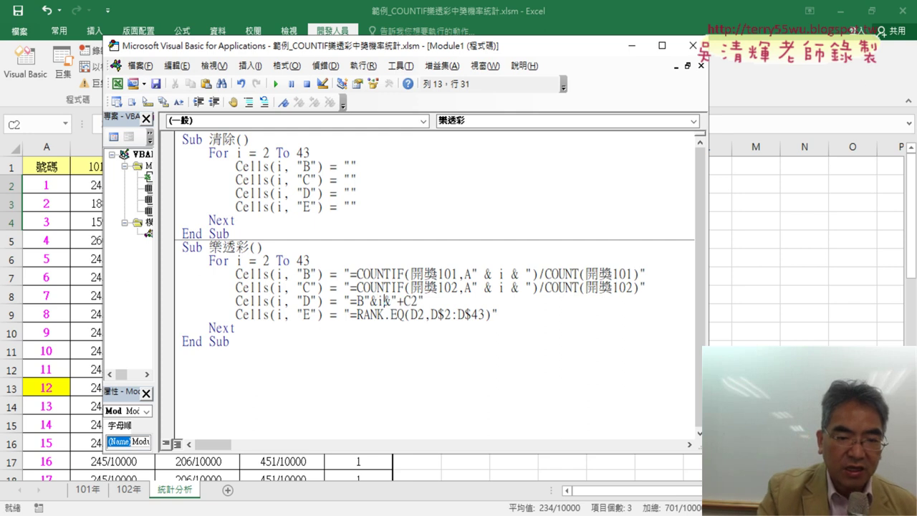
{"action": "type", "text": "&"}
{"action": "key", "text": "Right"}
{"action": "key", "text": "Right"}
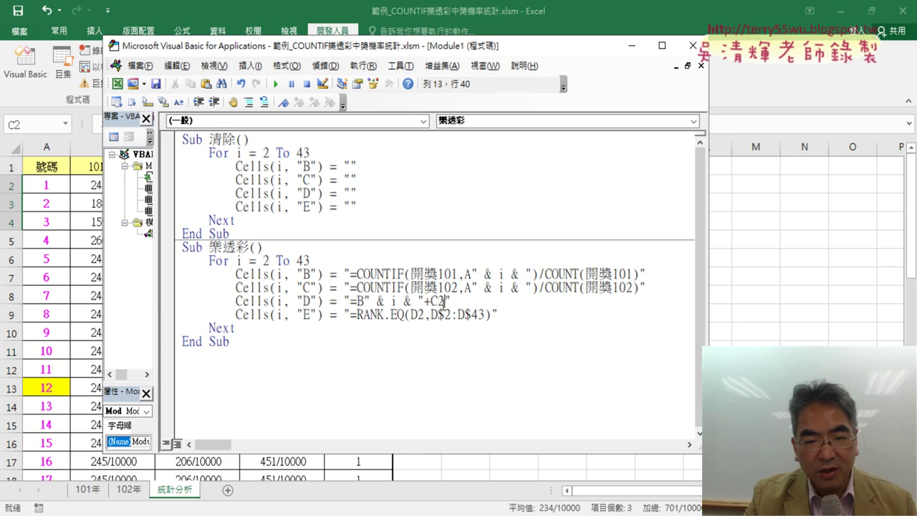
{"action": "key", "text": "Delete"}
{"action": "type", "text": "\""}
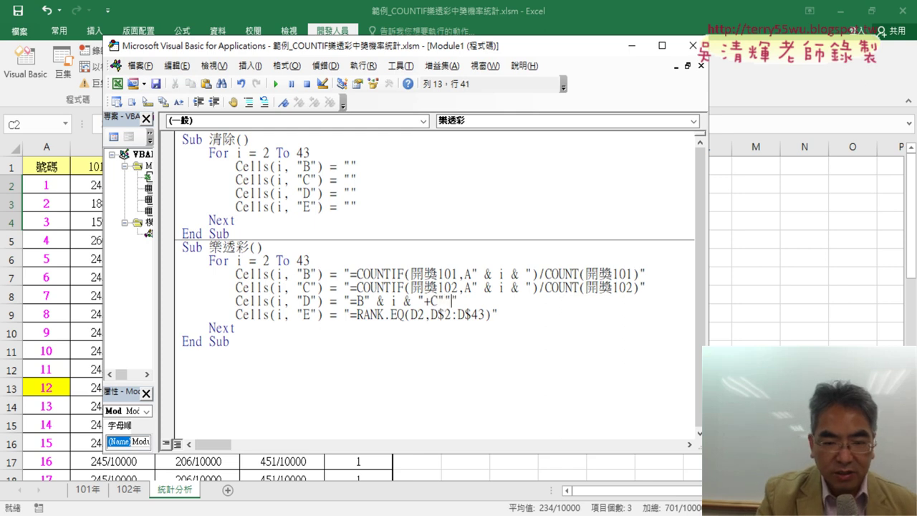
{"action": "type", "text": "&&"}
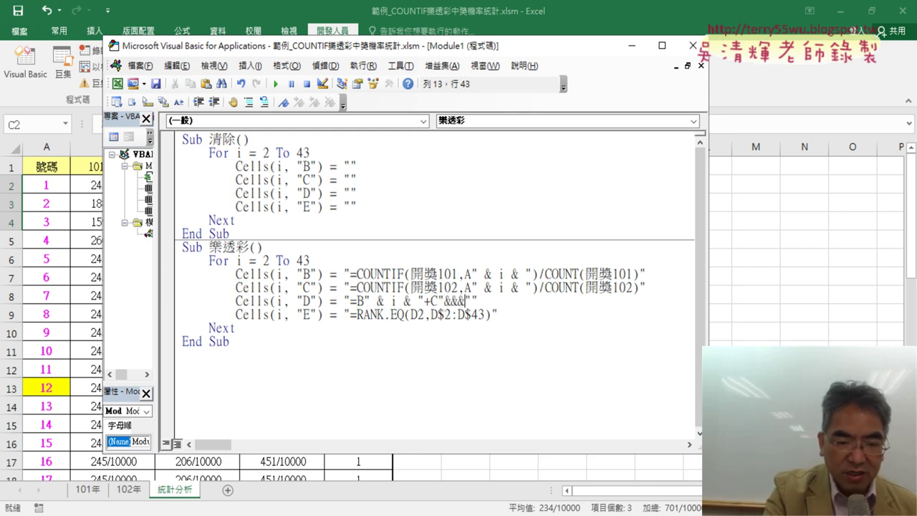
{"action": "type", "text": "&"}
{"action": "key", "text": "Left"}
{"action": "key", "text": "BackSpace"}
{"action": "type", "text": "i"}
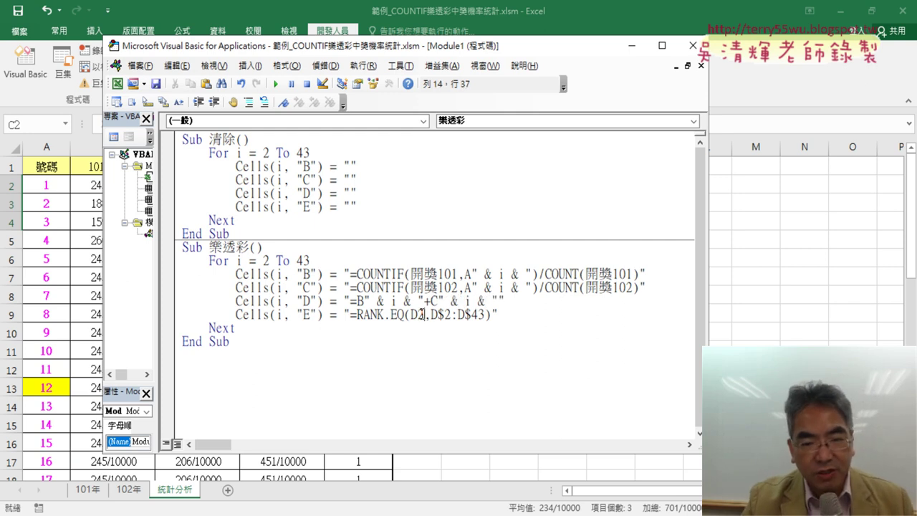
{"action": "type", "text": "\""}
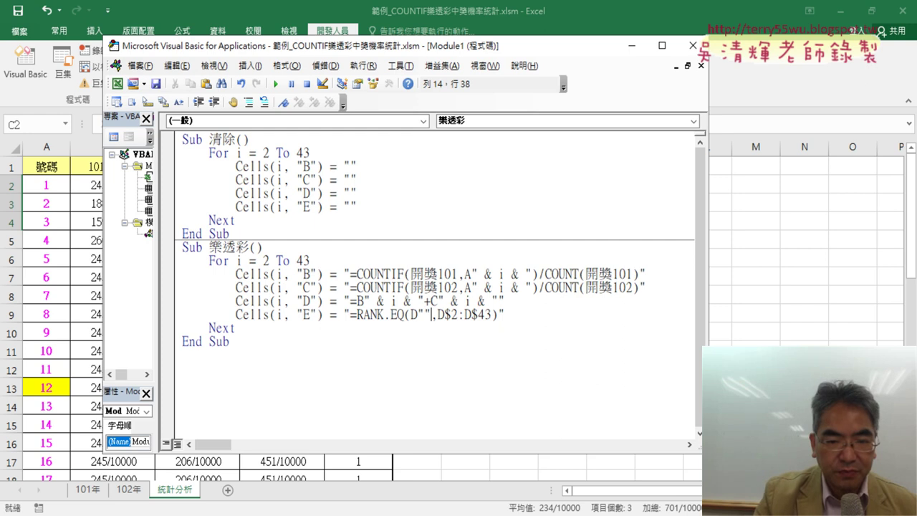
{"action": "type", "text": "&&"}
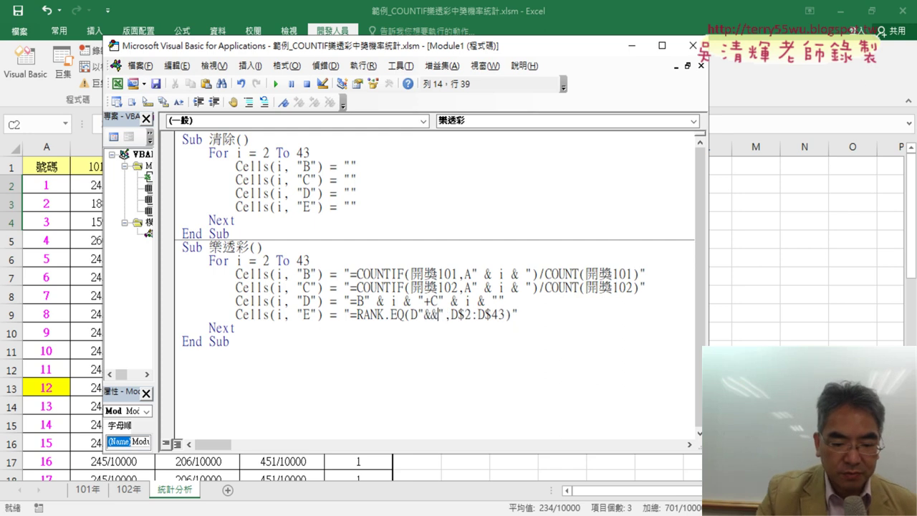
Change the RANK.EQ reference on the E line to D" & i & "
{"action": "key", "text": "Left"}
{"action": "type", "text": "i"}
{"action": "left_click", "coordinate": [438, 315]}
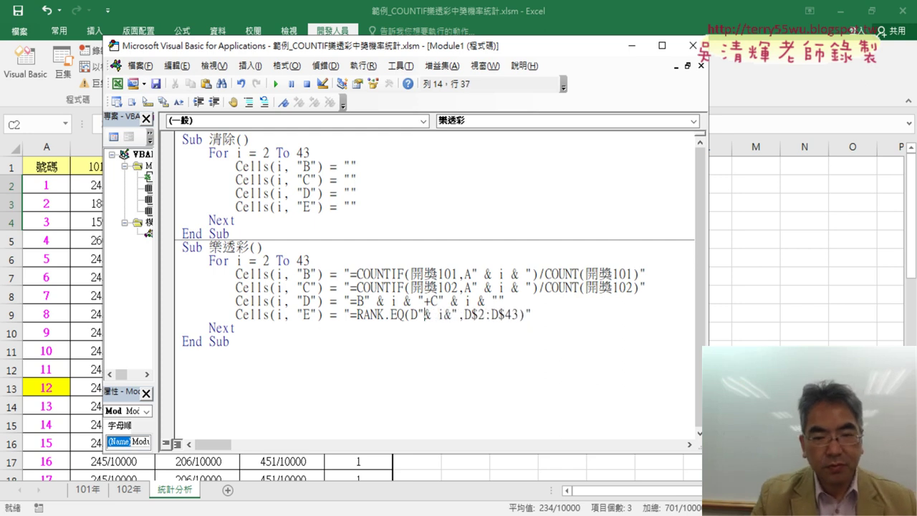
{"action": "key", "text": "Right"}
{"action": "key", "text": "Right"}
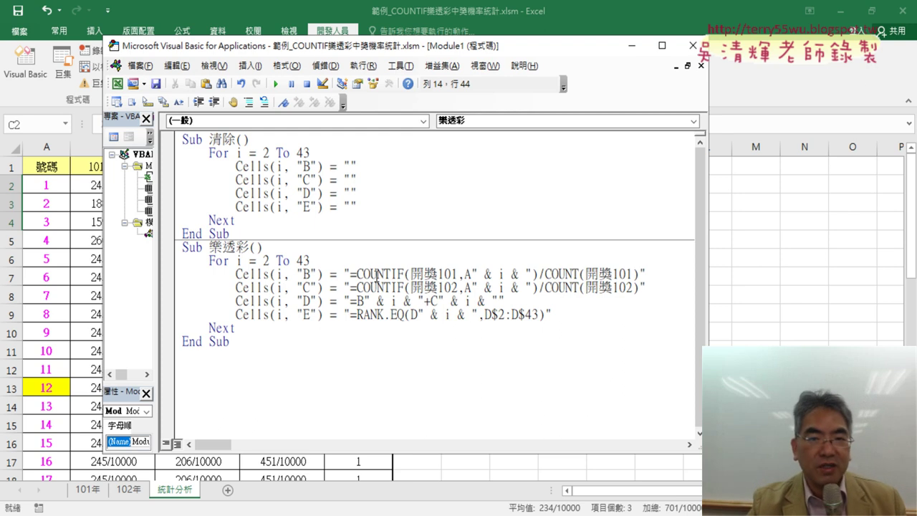
Run 樂透彩, then 清除 followed by 樂透彩 again to refill columns B–E
{"action": "left_click_drag", "start_coordinate": [422, 48], "coordinate": [608, 57]}
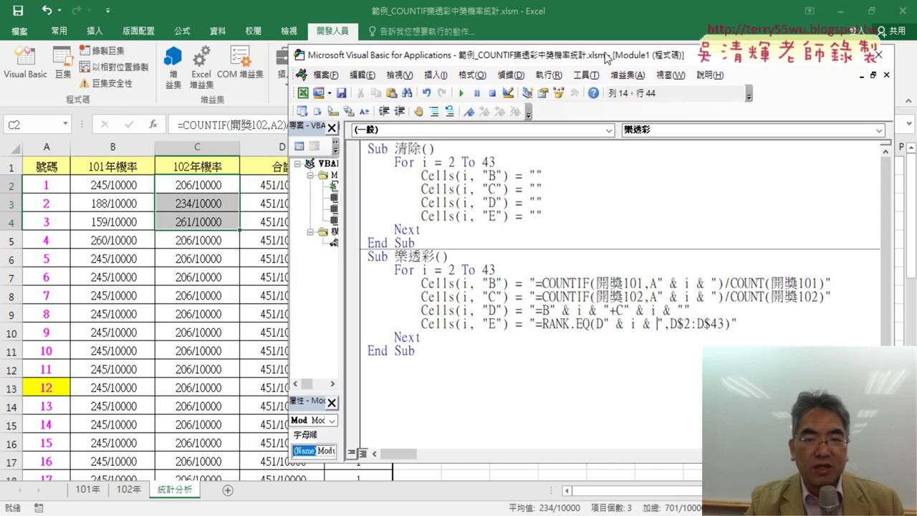
{"action": "left_click", "coordinate": [460, 93]}
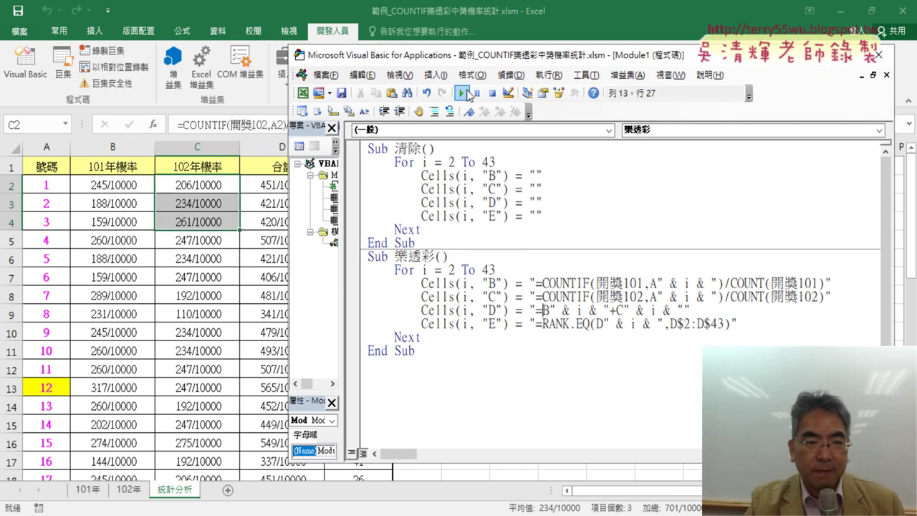
{"action": "left_click_drag", "start_coordinate": [459, 61], "coordinate": [634, 69]}
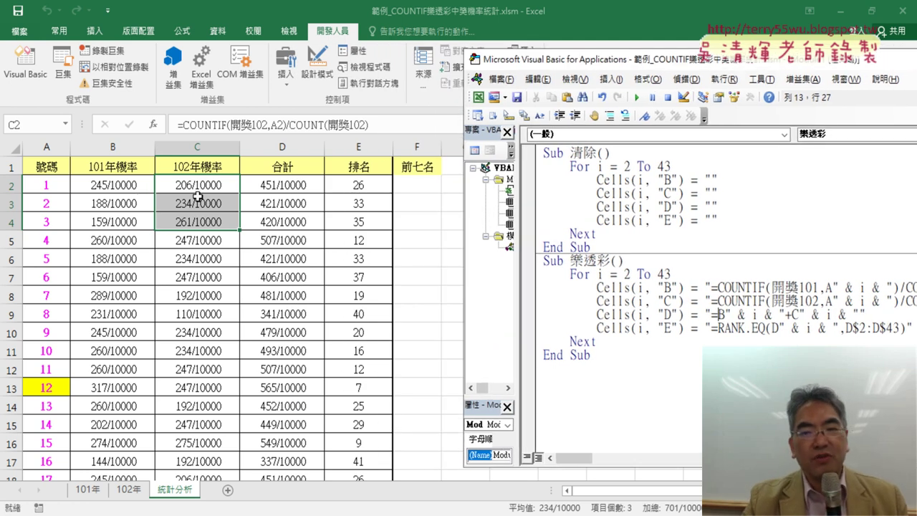
{"action": "left_click", "coordinate": [610, 193]}
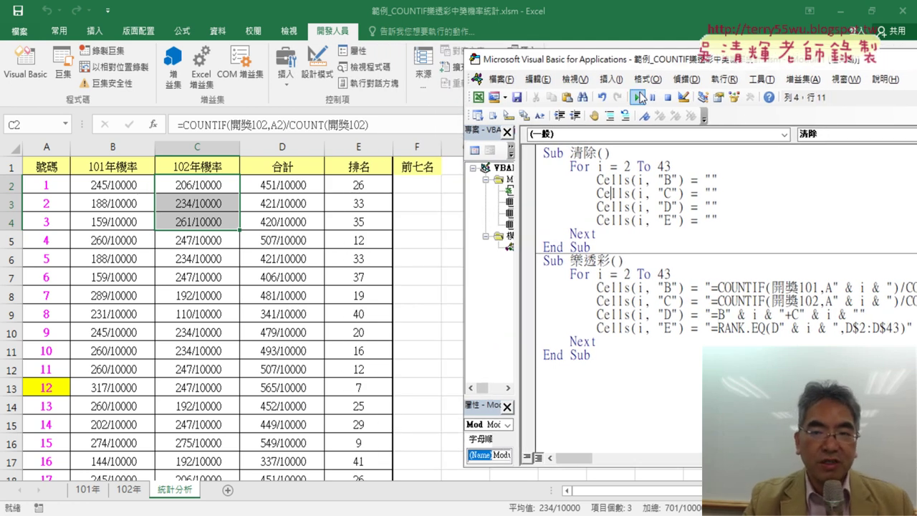
{"action": "left_click", "coordinate": [637, 97]}
{"action": "left_click", "coordinate": [637, 301]}
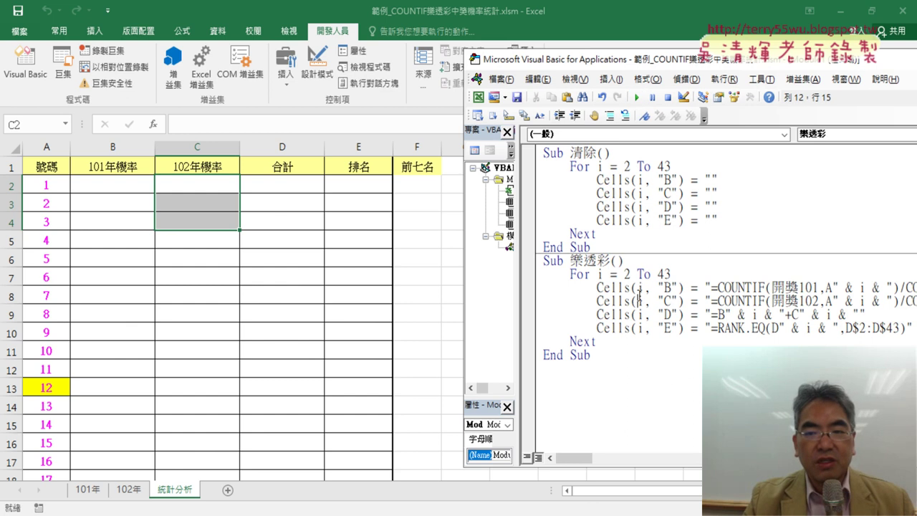
{"action": "left_click", "coordinate": [636, 97]}
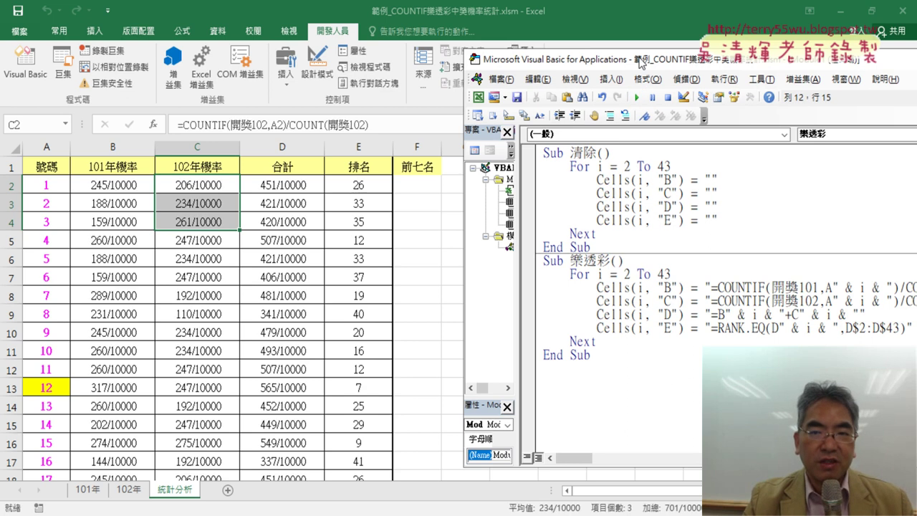
Reposition the code window and widen the project pane to show full code lines
{"action": "left_click_drag", "start_coordinate": [640, 63], "coordinate": [314, 47]}
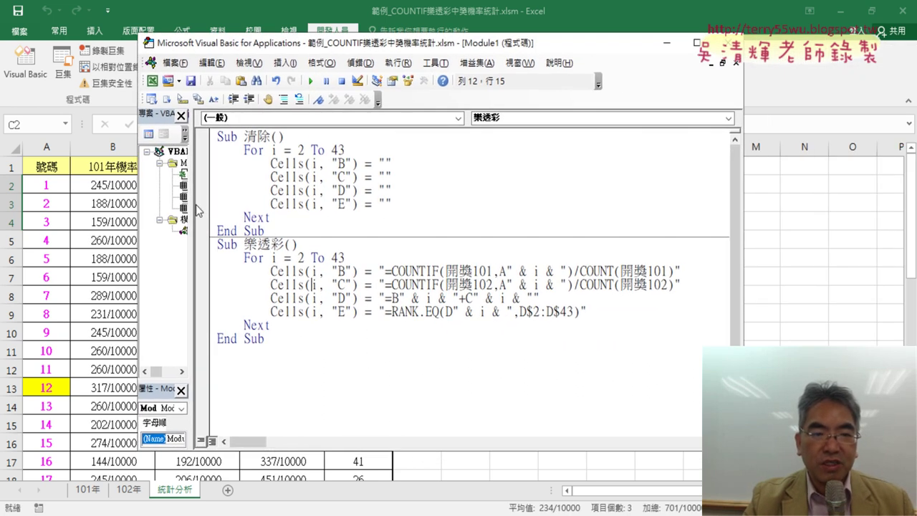
{"action": "left_click_drag", "start_coordinate": [190, 204], "coordinate": [222, 205]}
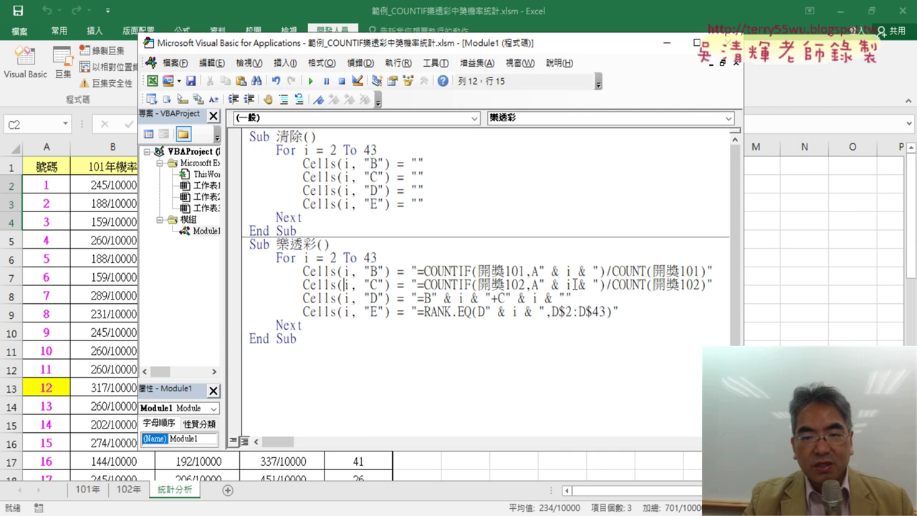
{"action": "left_click_drag", "start_coordinate": [536, 270], "coordinate": [581, 271]}
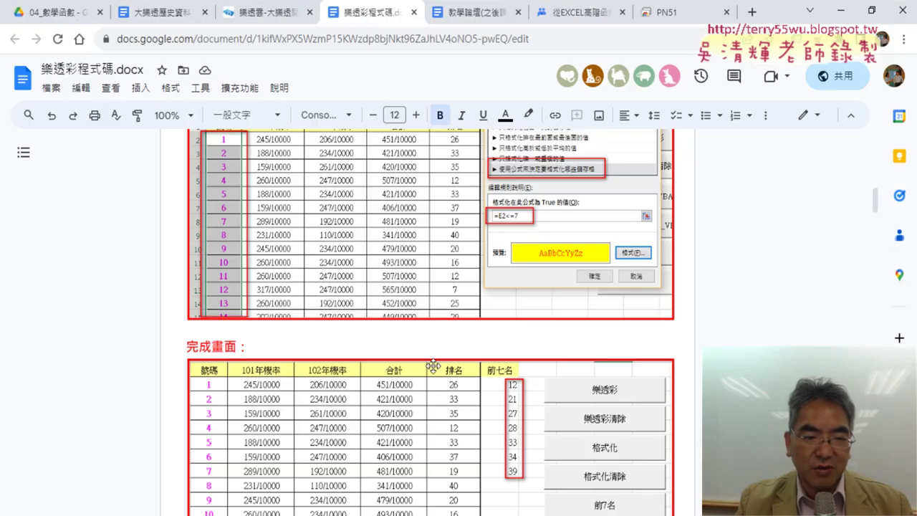
Select the commented 清除 loop lines in the doc and the whole Sub 清除 procedure in the VBA editor
{"action": "scroll", "coordinate": [433, 367], "scroll_direction": "down", "scroll_amount": 5}
{"action": "scroll", "coordinate": [433, 366], "scroll_direction": "down", "scroll_amount": 5}
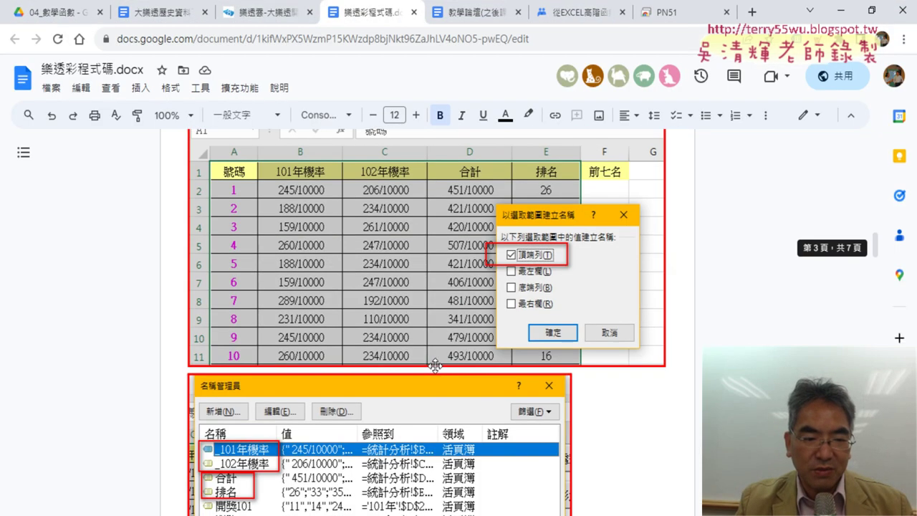
{"action": "scroll", "coordinate": [434, 366], "scroll_direction": "down", "scroll_amount": 5}
{"action": "scroll", "coordinate": [436, 366], "scroll_direction": "down", "scroll_amount": 4}
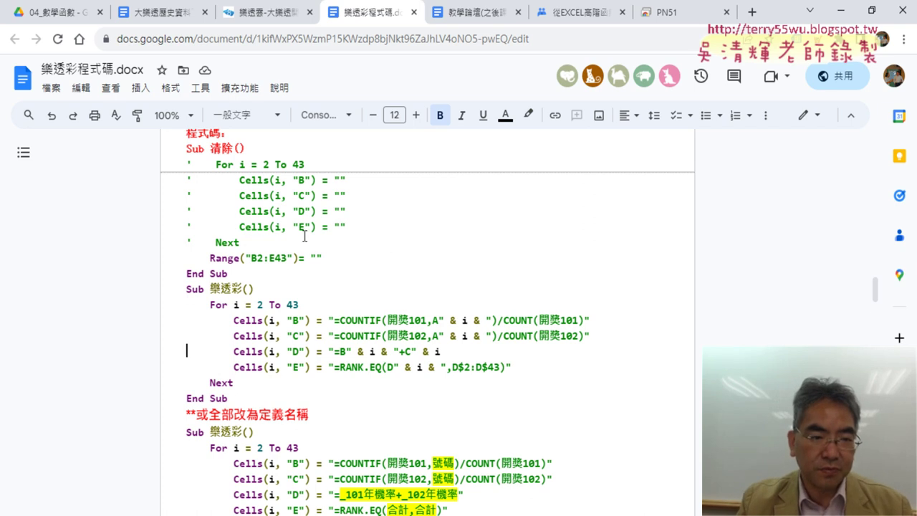
{"action": "left_click_drag", "start_coordinate": [265, 241], "coordinate": [183, 168]}
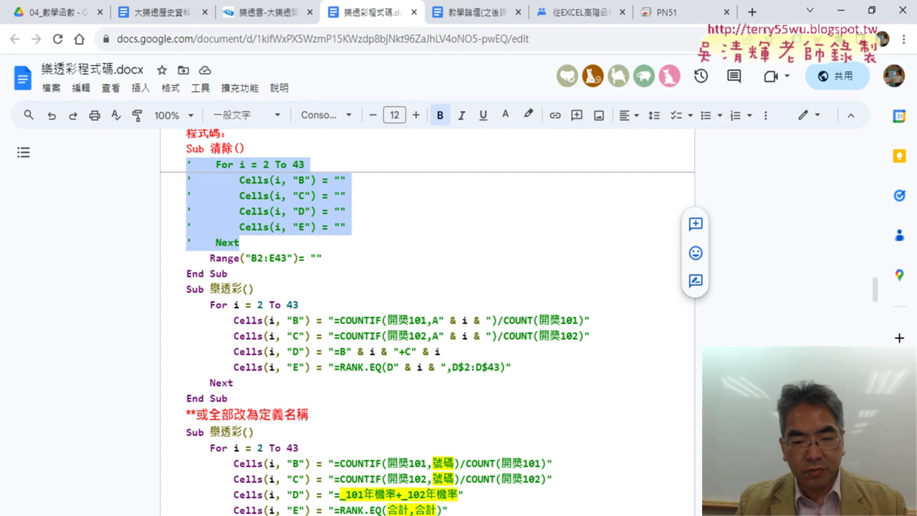
{"action": "key", "text": "alt+Tab"}
{"action": "left_click_drag", "start_coordinate": [297, 231], "coordinate": [218, 138]}
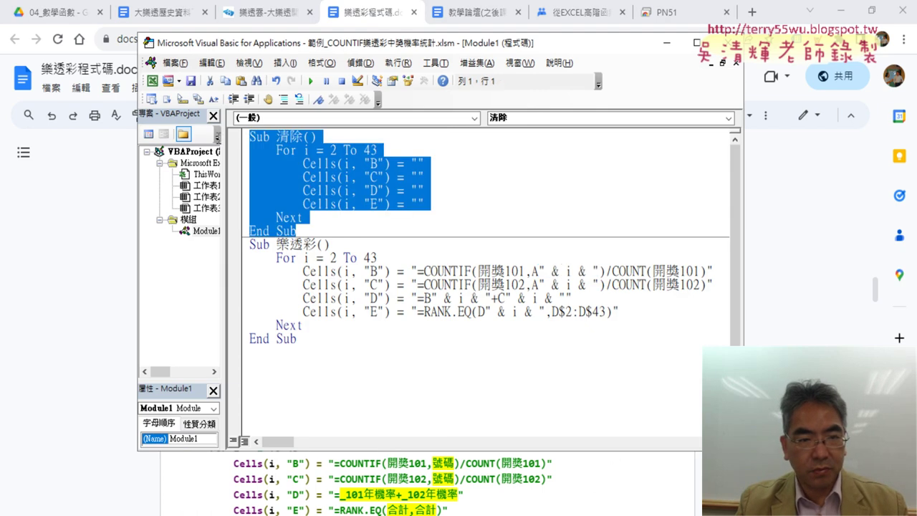
Paste the uncommented 清除 procedure over the old commented body and delete the duplicate Sub 清除() line
{"action": "left_click", "coordinate": [99, 272]}
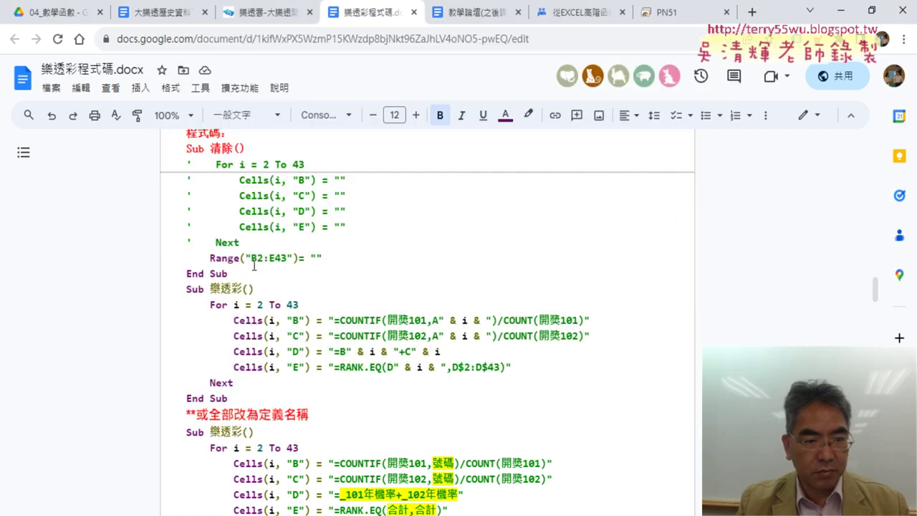
{"action": "left_click_drag", "start_coordinate": [239, 273], "coordinate": [184, 164]}
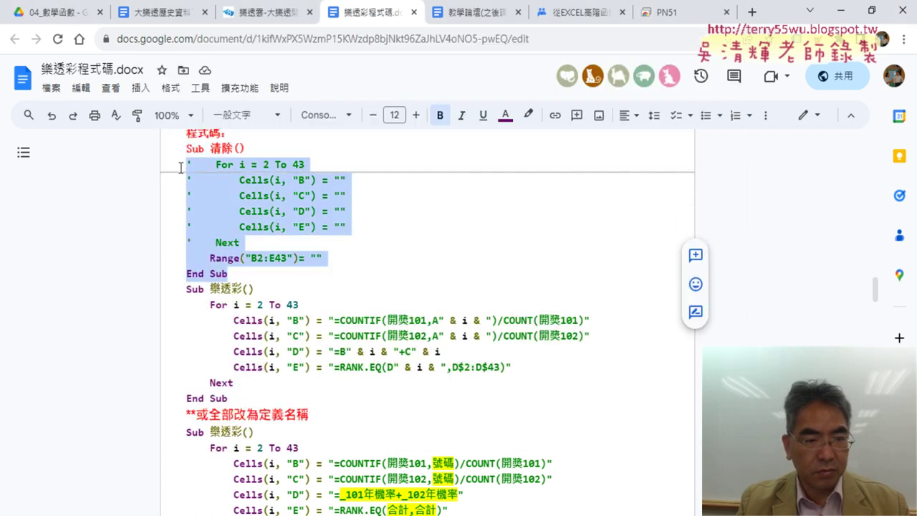
{"action": "type", "text": "Sub 清除()     For i = 2 To 43         Cells(i, \"B\") = \"\"         Cells(i, \"C\") = \"\"         Cells(i, \"D\") = \"\"         Cells(i, \"E\") = \"\"     Next End Sub"}
{"action": "triple_click", "coordinate": [272, 165]}
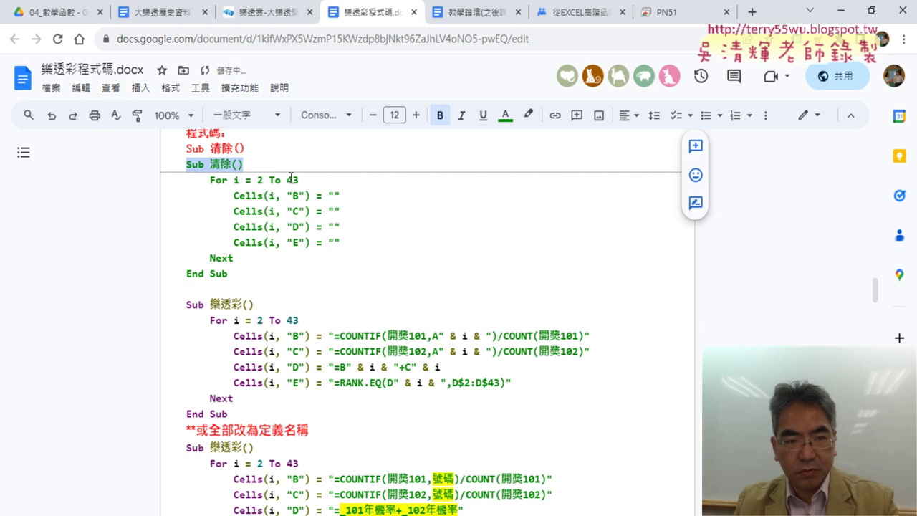
{"action": "key", "text": "BackSpace"}
Format the 清除 body from For to End Sub as code with Code Pretty's Format Selection
{"action": "left_click_drag", "start_coordinate": [228, 258], "coordinate": [186, 164]}
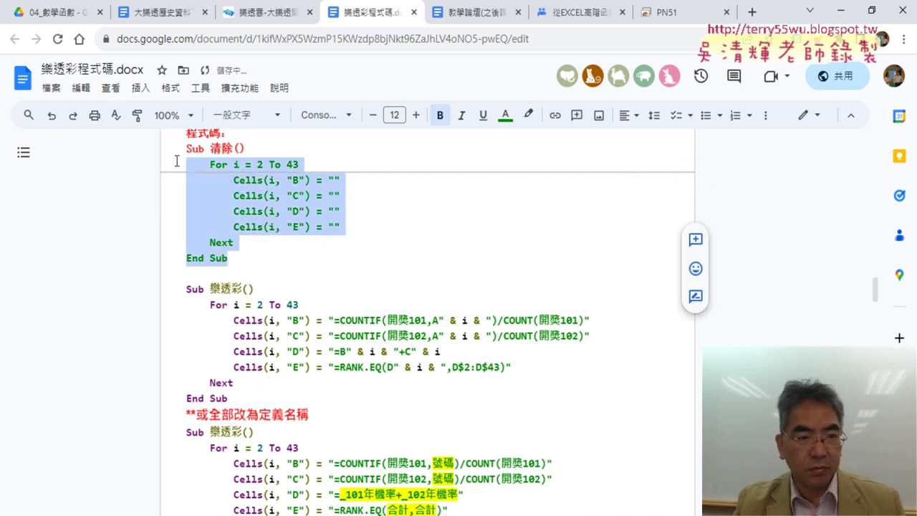
{"action": "left_click", "coordinate": [249, 92]}
{"action": "mouse_move", "coordinate": [272, 170]}
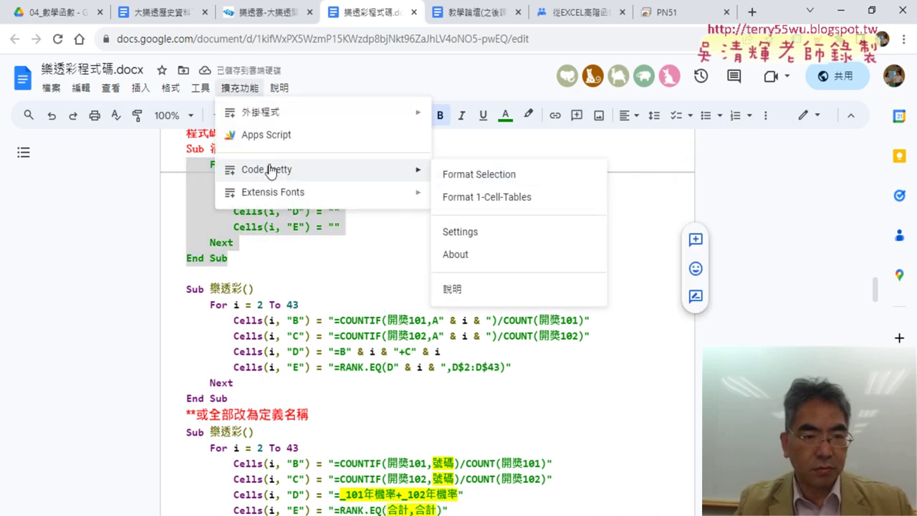
{"action": "left_click", "coordinate": [466, 175]}
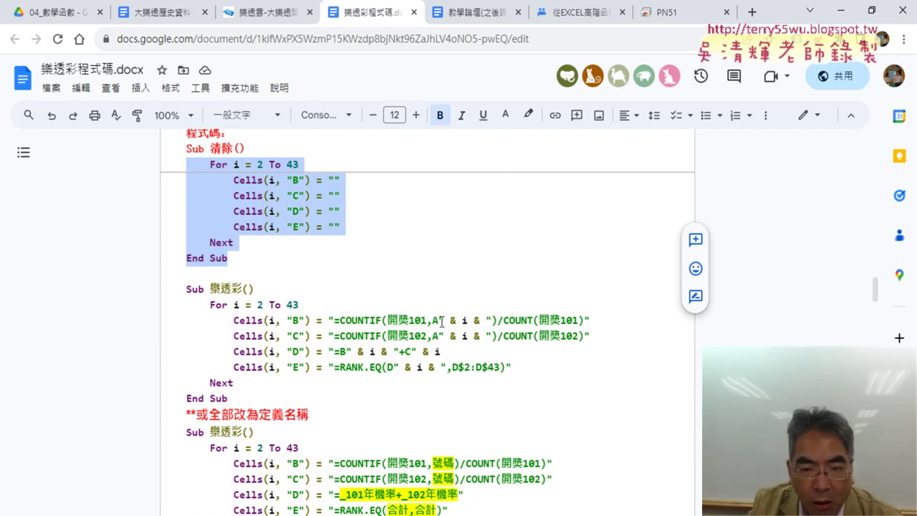
Highlight " & i & " yellow on both COUNTIF lines and the D line, using paint format
{"action": "left_click_drag", "start_coordinate": [441, 320], "coordinate": [488, 320]}
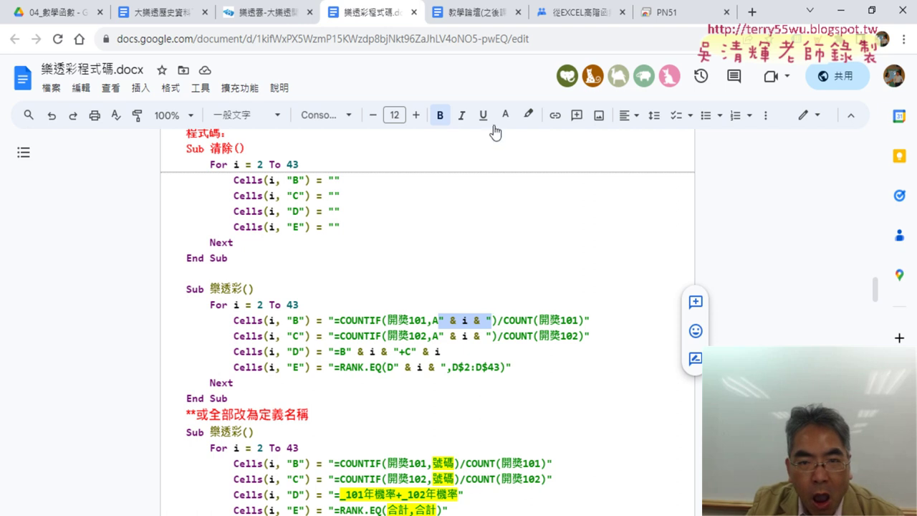
{"action": "left_click", "coordinate": [528, 115]}
{"action": "left_click", "coordinate": [575, 181]}
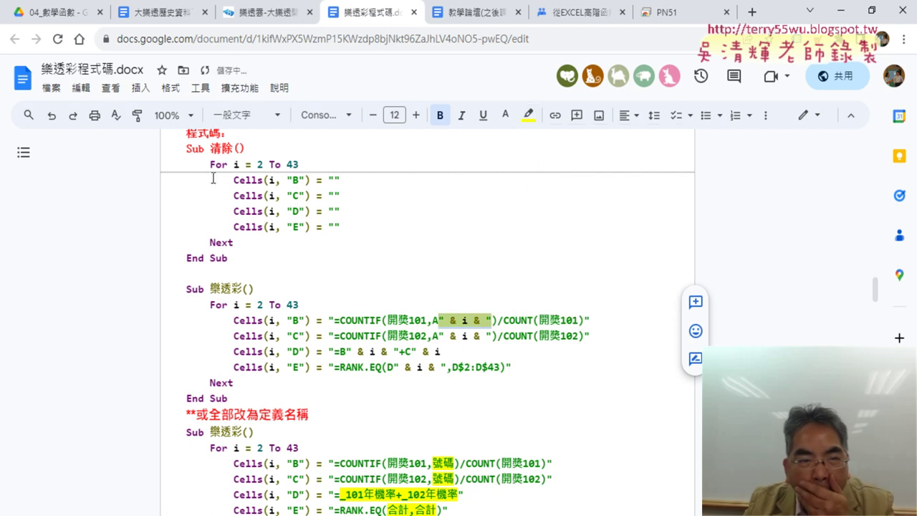
{"action": "left_click", "coordinate": [136, 115]}
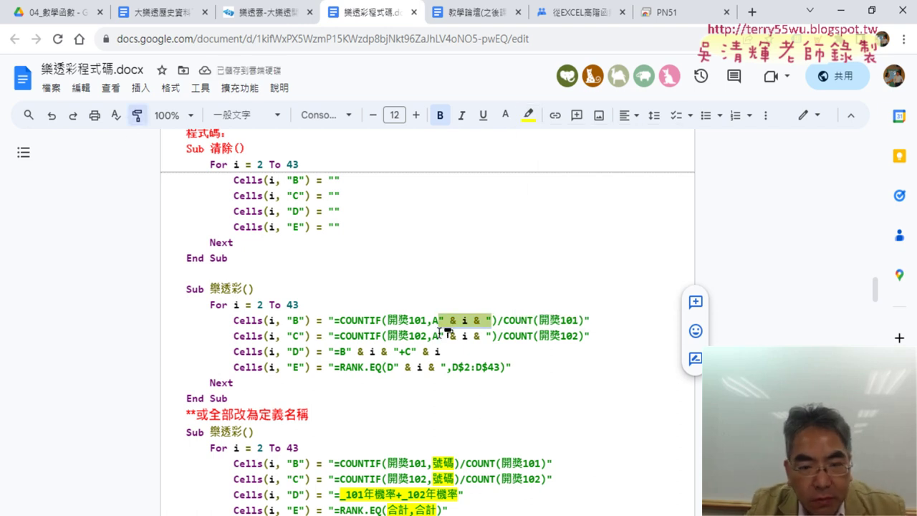
{"action": "left_click_drag", "start_coordinate": [439, 335], "coordinate": [490, 335]}
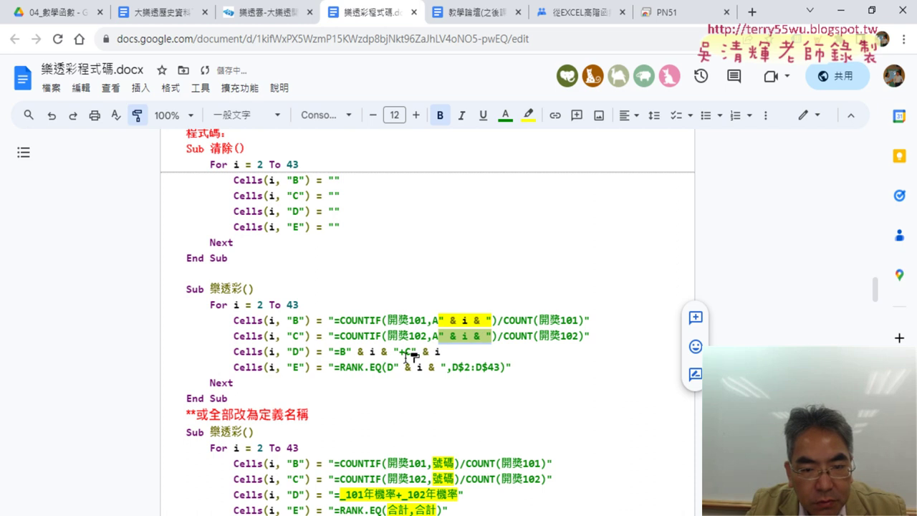
{"action": "left_click_drag", "start_coordinate": [345, 352], "coordinate": [401, 352]}
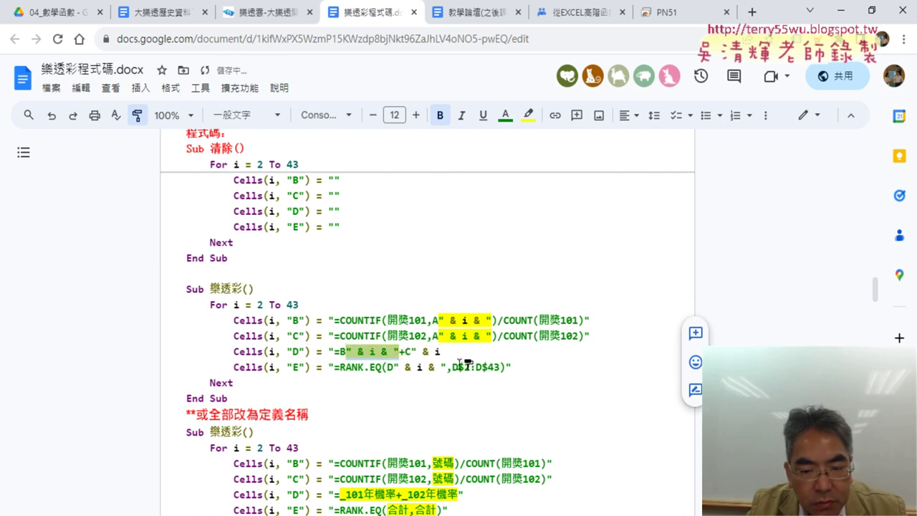
{"action": "key", "text": "alt+Tab"}
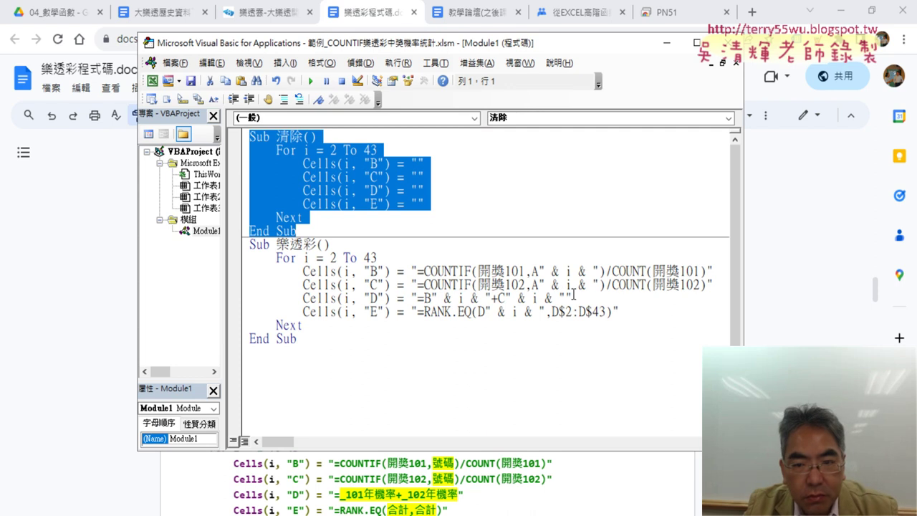
Select the trailing part of the Cells(i, "D") formula in VBA to compare, then return to Google Docs
{"action": "left_click_drag", "start_coordinate": [552, 297], "coordinate": [300, 297]}
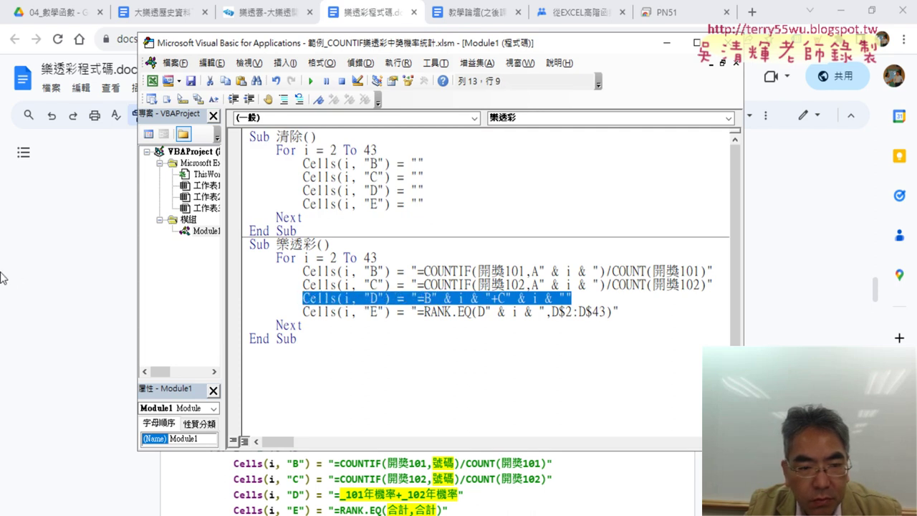
{"action": "key", "text": "alt+Tab"}
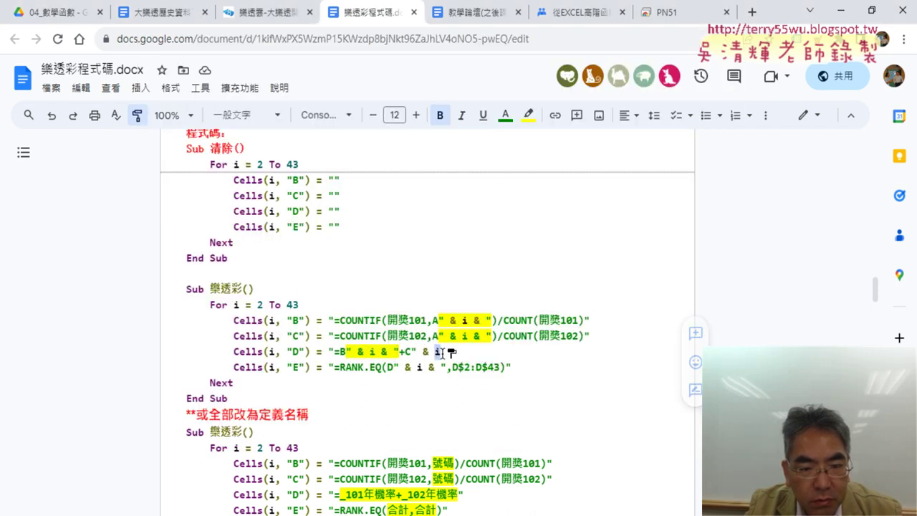
Append & "" to the Cells(i, "D") line and reformat that line as code
{"action": "left_click", "coordinate": [137, 115]}
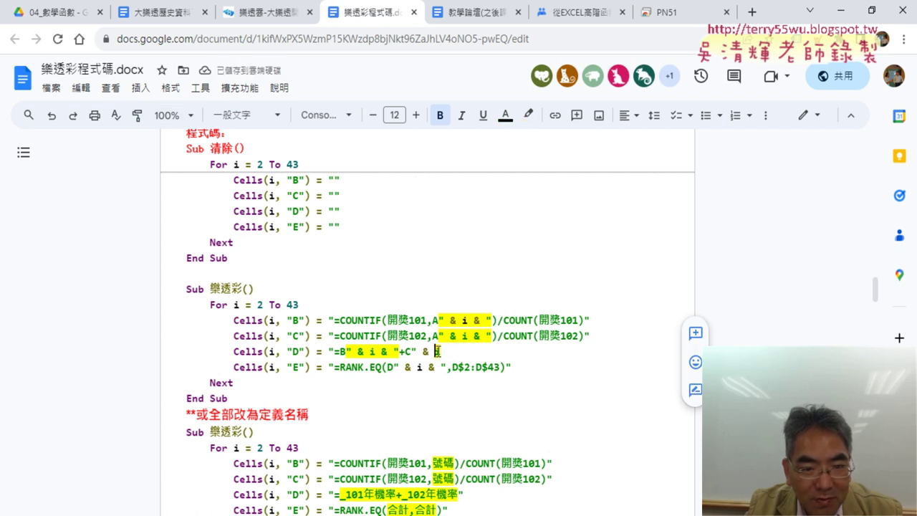
{"action": "left_click", "coordinate": [232, 351]}
{"action": "left_click_drag", "start_coordinate": [237, 351], "coordinate": [444, 352]}
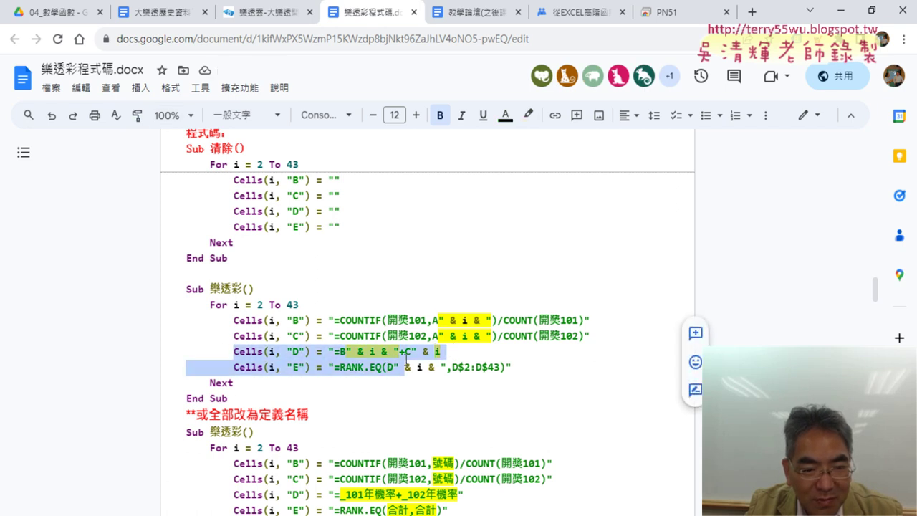
{"action": "left_click", "coordinate": [509, 353]}
{"action": "type", "text": "& \"\""}
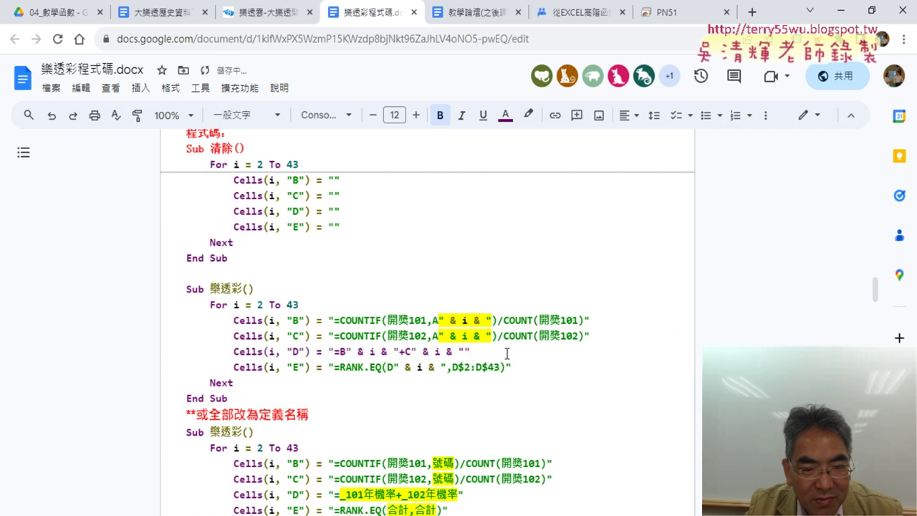
{"action": "left_click_drag", "start_coordinate": [505, 352], "coordinate": [233, 351]}
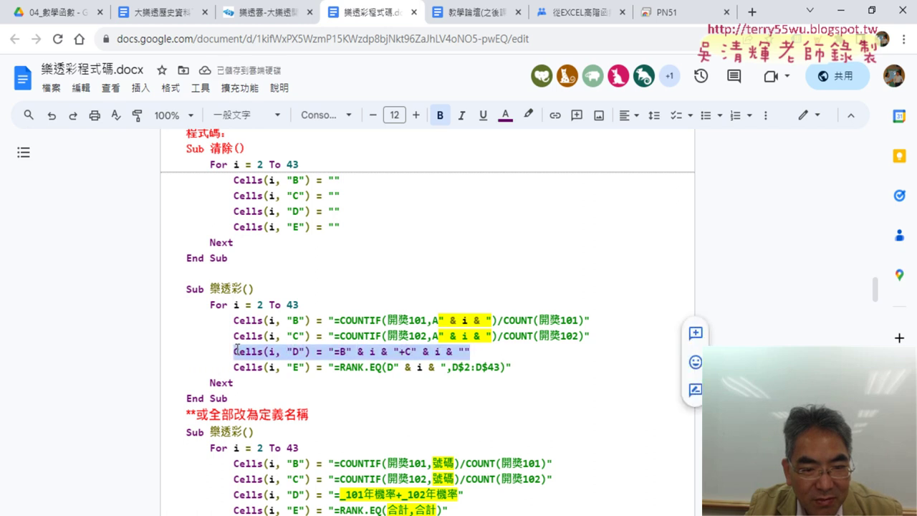
{"action": "left_click", "coordinate": [239, 87]}
{"action": "mouse_move", "coordinate": [280, 175]}
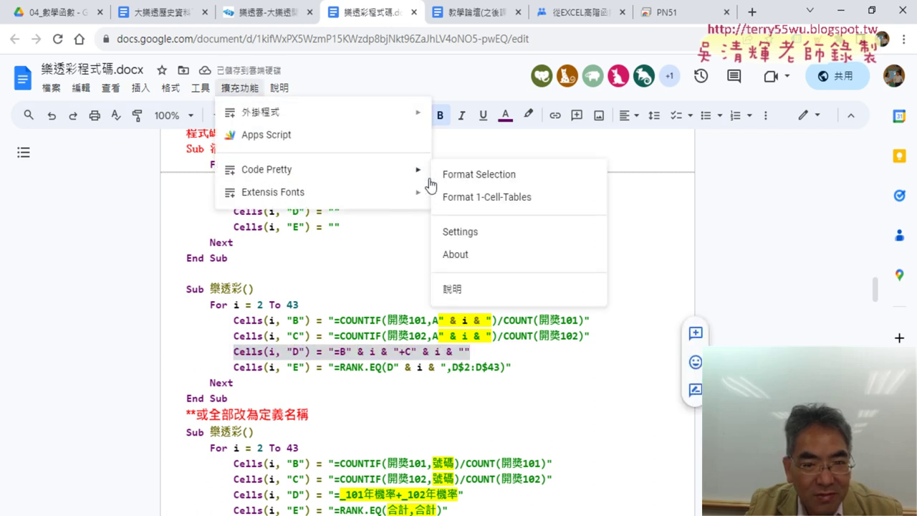
{"action": "left_click", "coordinate": [458, 174]}
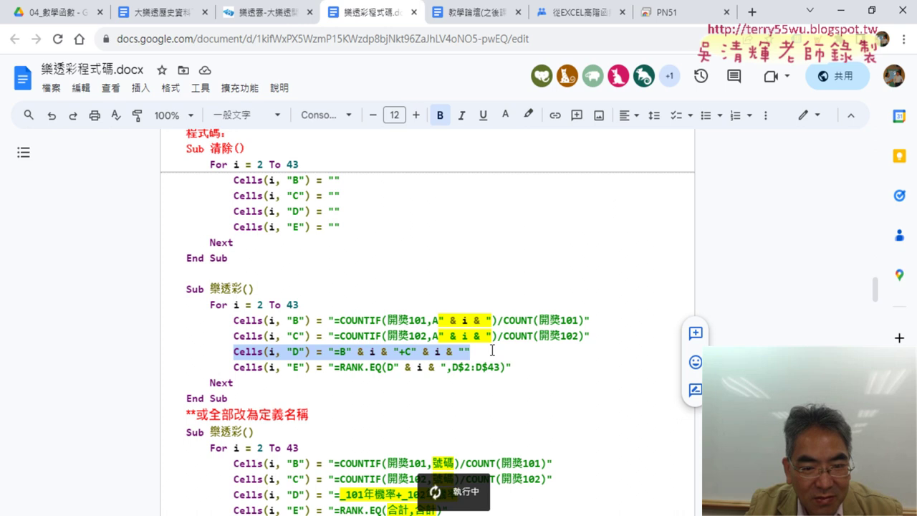
Highlight both loop-index concatenations on the D line and the one in the RANK line yellow
{"action": "left_click_drag", "start_coordinate": [349, 351], "coordinate": [389, 352]}
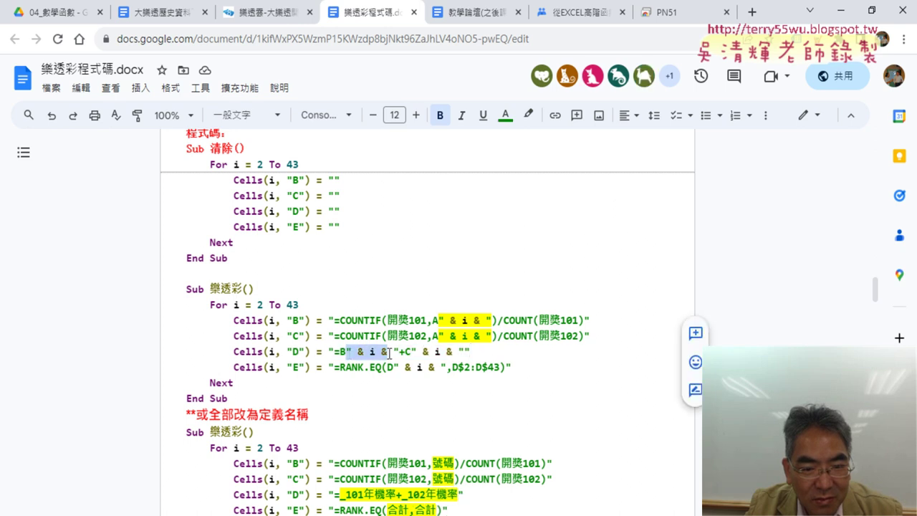
{"action": "left_click", "coordinate": [528, 114]}
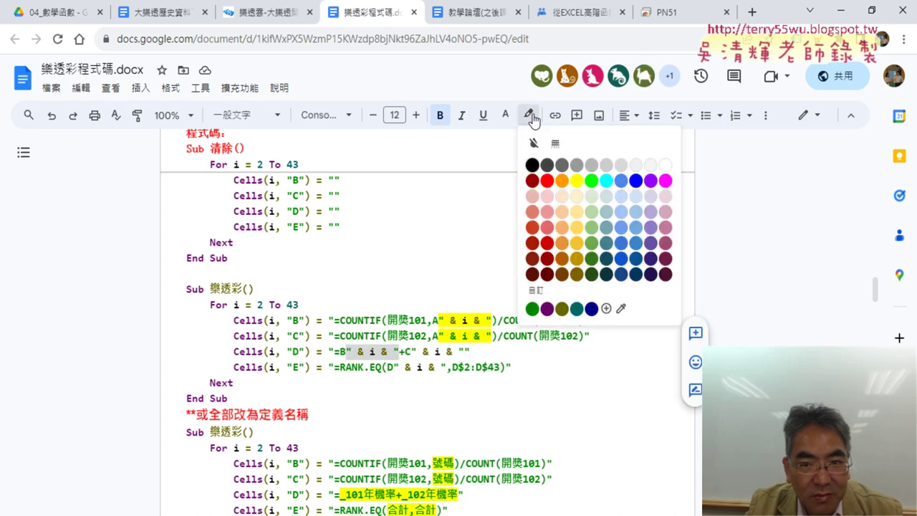
{"action": "left_click", "coordinate": [577, 182]}
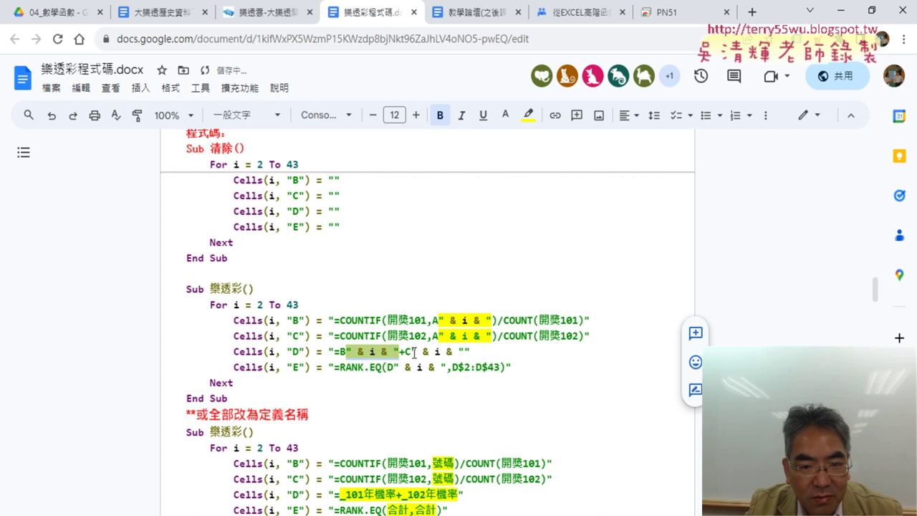
{"action": "left_click_drag", "start_coordinate": [411, 352], "coordinate": [471, 351]}
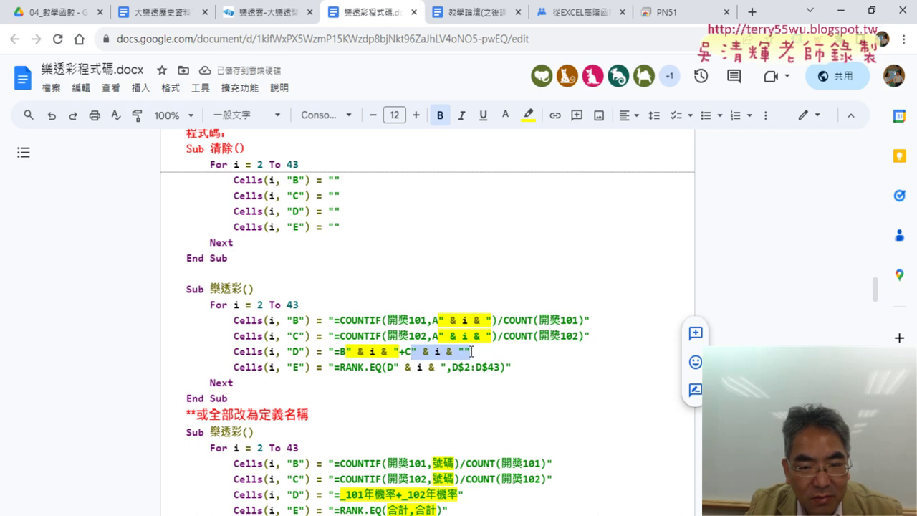
{"action": "left_click", "coordinate": [473, 354]}
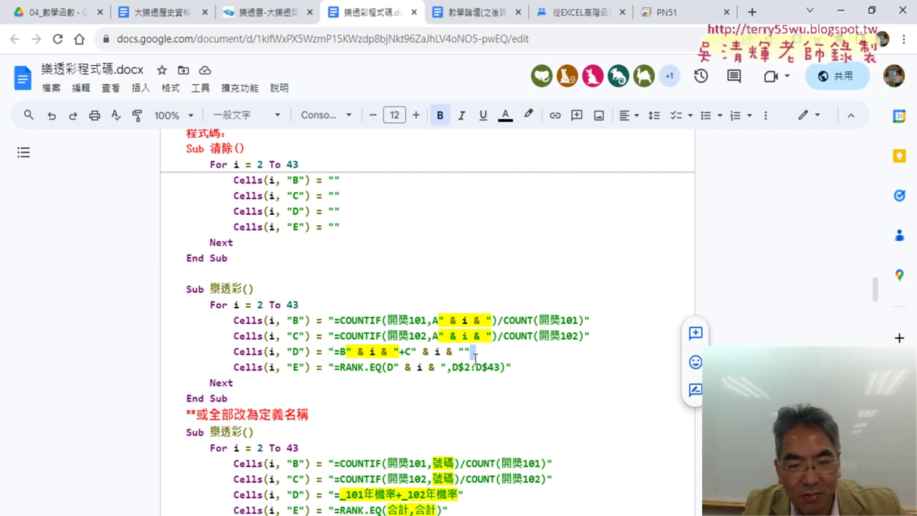
{"action": "left_click_drag", "start_coordinate": [471, 351], "coordinate": [412, 351]}
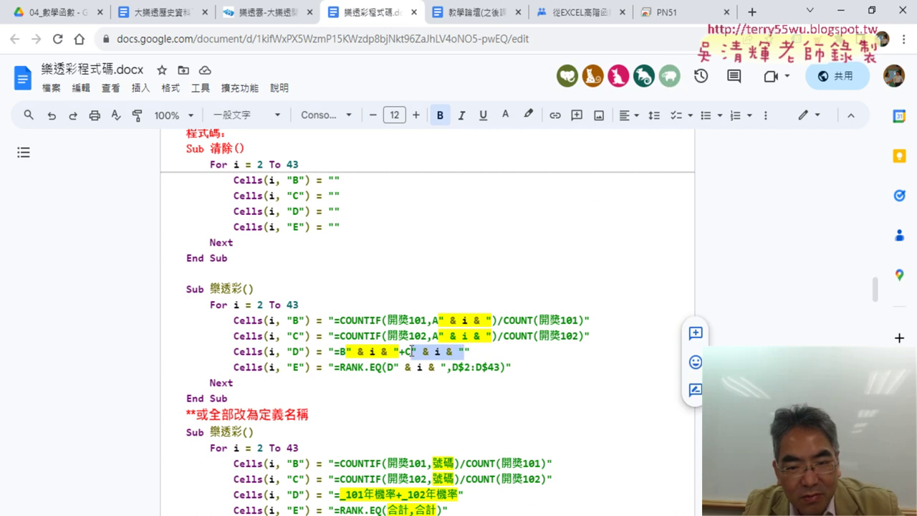
{"action": "left_click", "coordinate": [528, 115]}
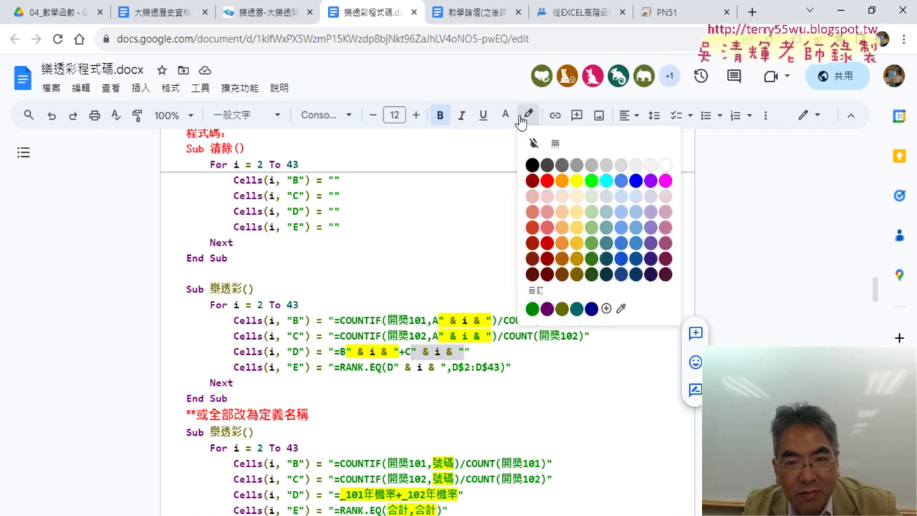
{"action": "left_click", "coordinate": [577, 181]}
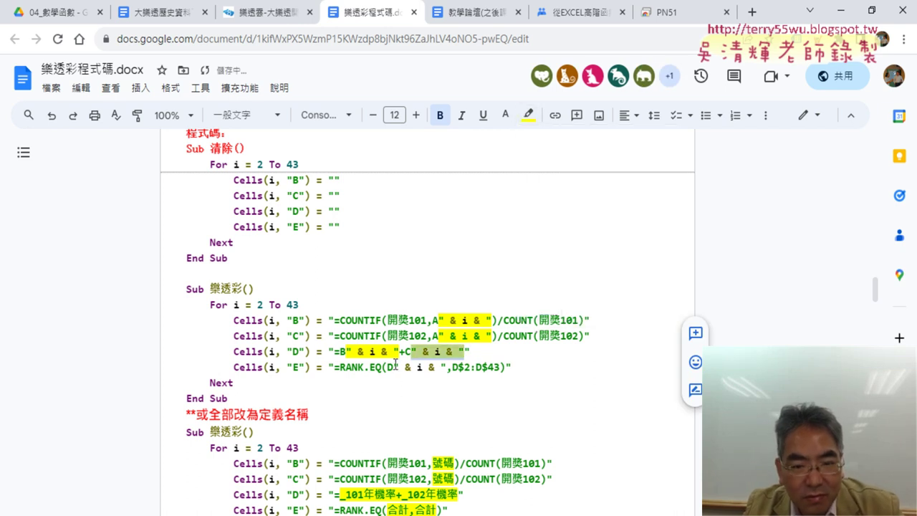
{"action": "left_click_drag", "start_coordinate": [395, 366], "coordinate": [446, 366]}
{"action": "left_click", "coordinate": [530, 116]}
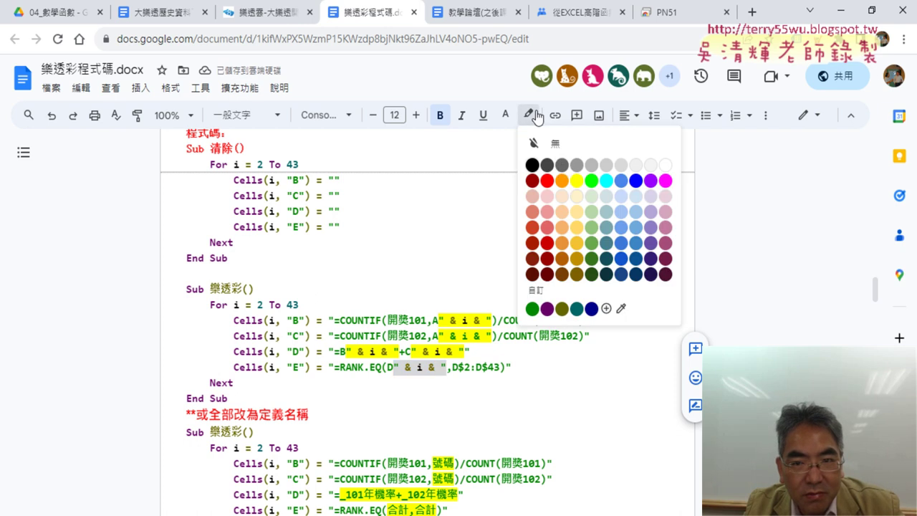
{"action": "left_click", "coordinate": [579, 183]}
Insert a blank line after the first End Sub
{"action": "scroll", "coordinate": [522, 322], "scroll_direction": "down", "scroll_amount": 1}
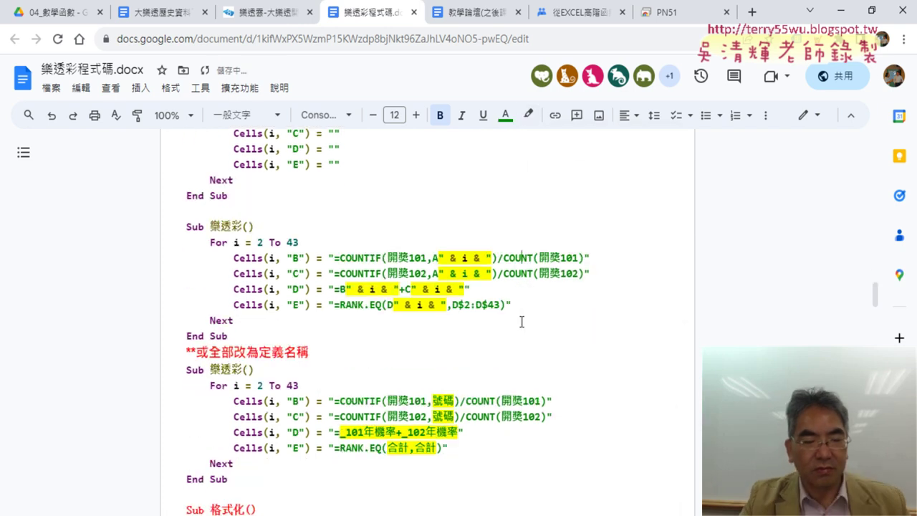
{"action": "scroll", "coordinate": [521, 322], "scroll_direction": "down", "scroll_amount": 2}
{"action": "scroll", "coordinate": [522, 322], "scroll_direction": "up", "scroll_amount": 1}
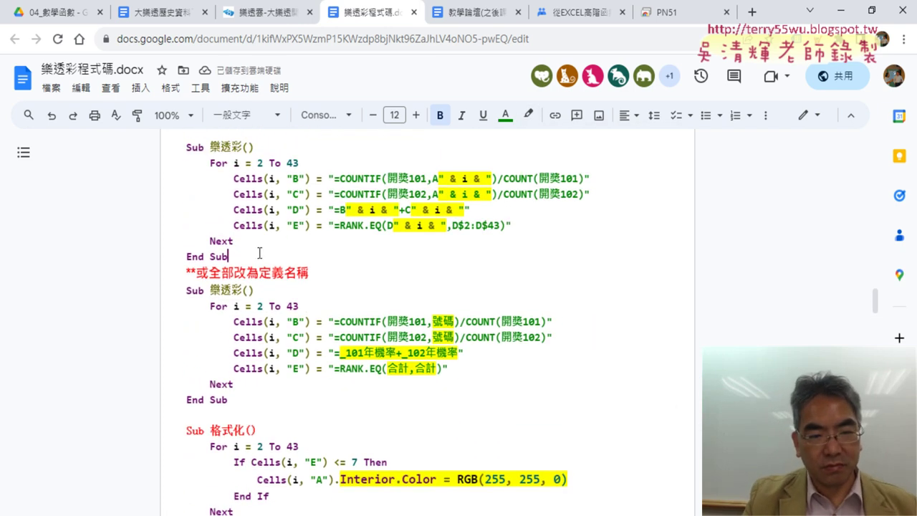
{"action": "left_click", "coordinate": [257, 252]}
{"action": "key", "text": "Return"}
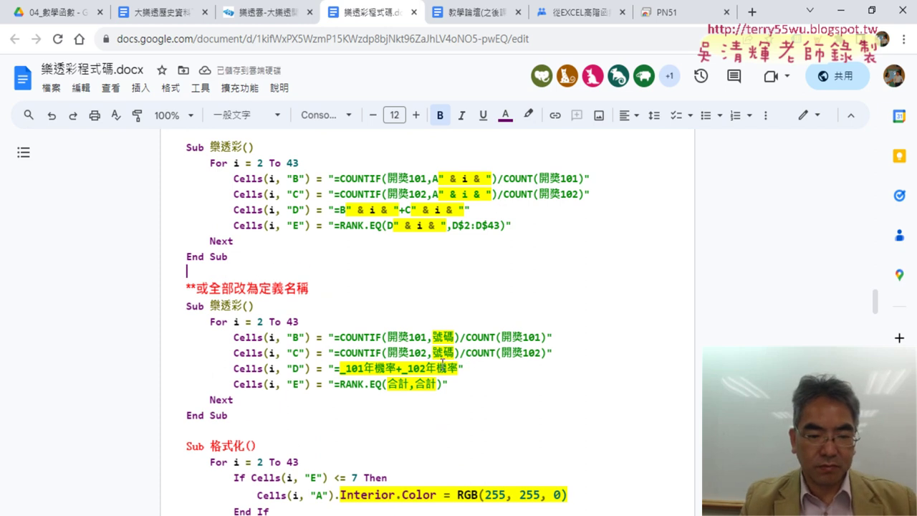
Move the defined-names version of 樂透彩 from before 格式化 to below the Range lines, above Sub 前7名
{"action": "left_click_drag", "start_coordinate": [247, 416], "coordinate": [167, 276]}
{"action": "key", "text": "ctrl+c"}
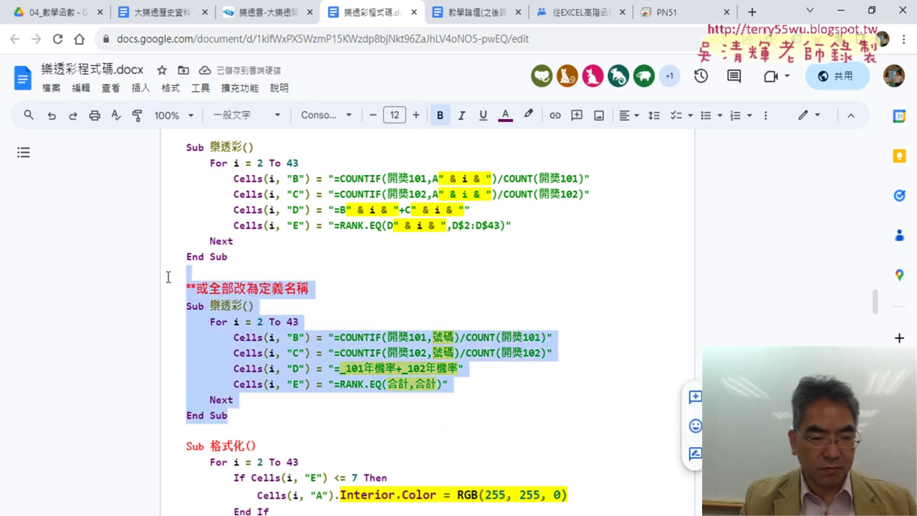
{"action": "key", "text": "Delete"}
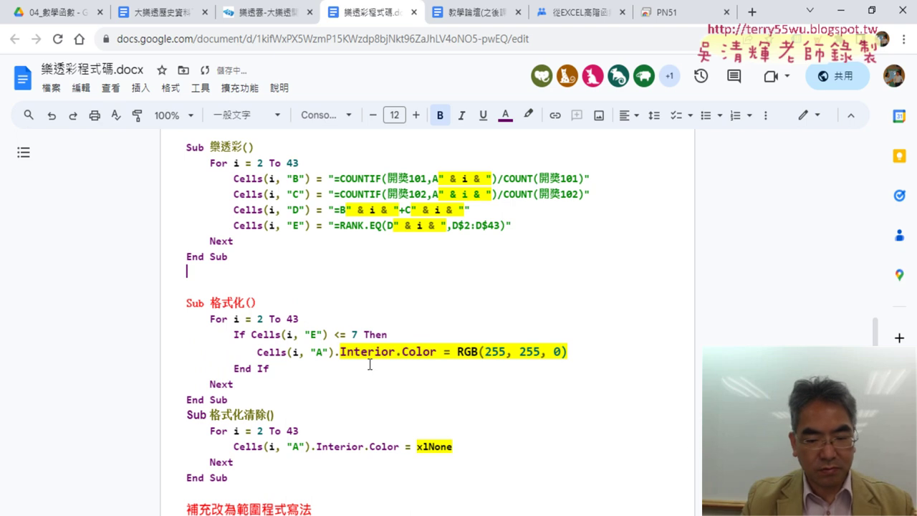
{"action": "key", "text": "Delete"}
{"action": "key", "text": "Delete"}
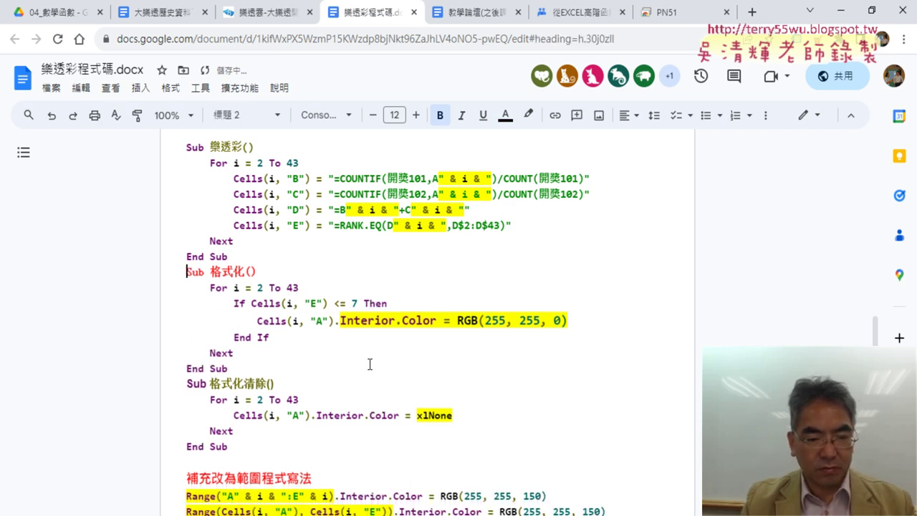
{"action": "scroll", "coordinate": [370, 364], "scroll_direction": "down", "scroll_amount": 3}
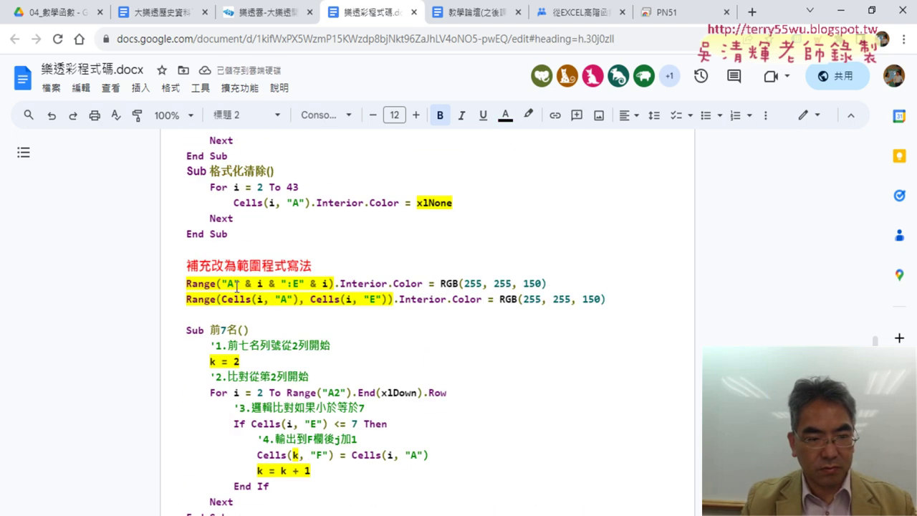
{"action": "left_click", "coordinate": [225, 313]}
{"action": "key", "text": "Return"}
{"action": "key", "text": "Return"}
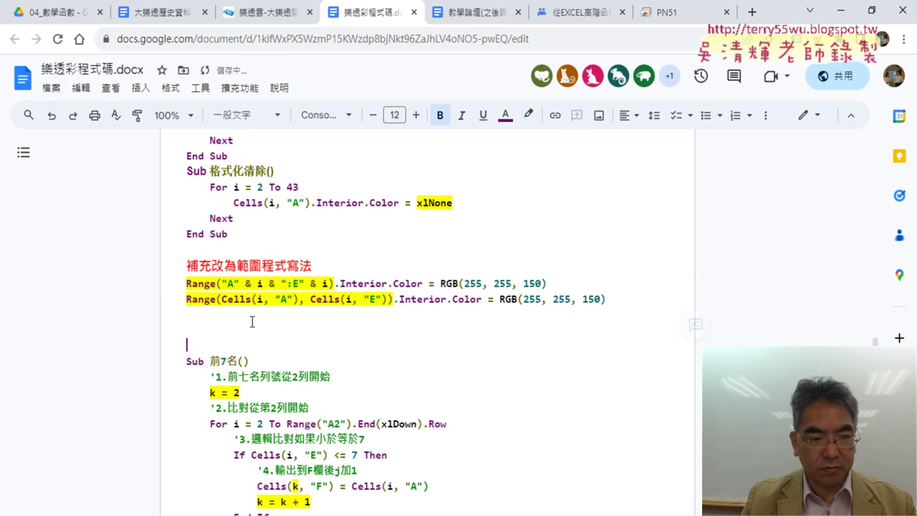
{"action": "key", "text": "ctrl+v"}
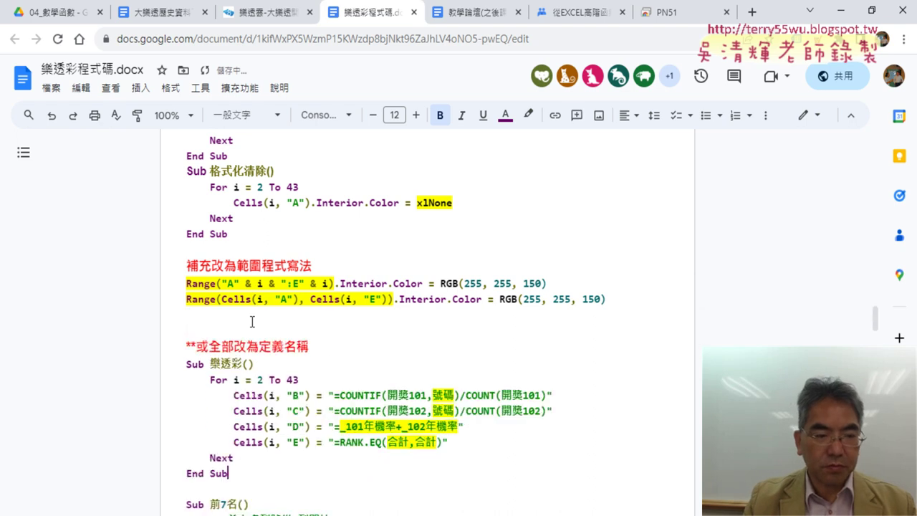
{"action": "key", "text": "Delete"}
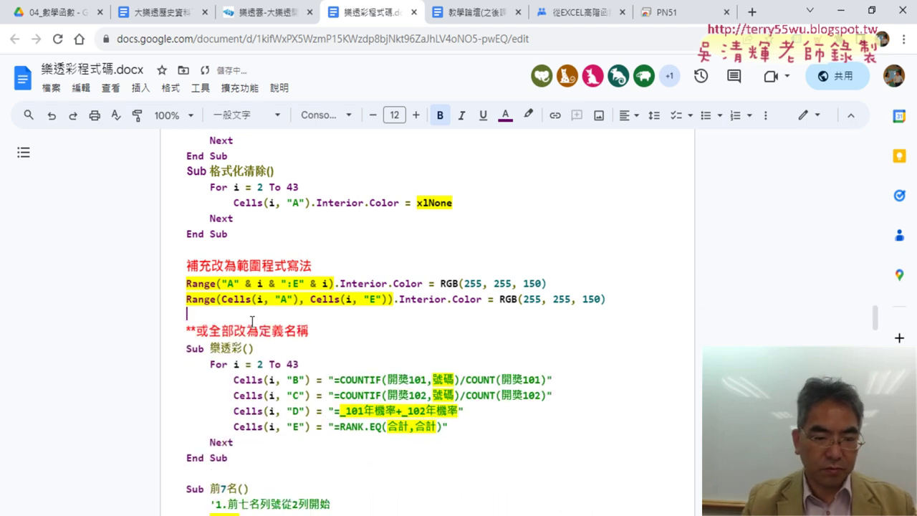
Add a blank line above Sub 清除()
{"action": "scroll", "coordinate": [252, 320], "scroll_direction": "up", "scroll_amount": 1}
{"action": "scroll", "coordinate": [258, 320], "scroll_direction": "up", "scroll_amount": 3}
{"action": "scroll", "coordinate": [268, 321], "scroll_direction": "up", "scroll_amount": 2}
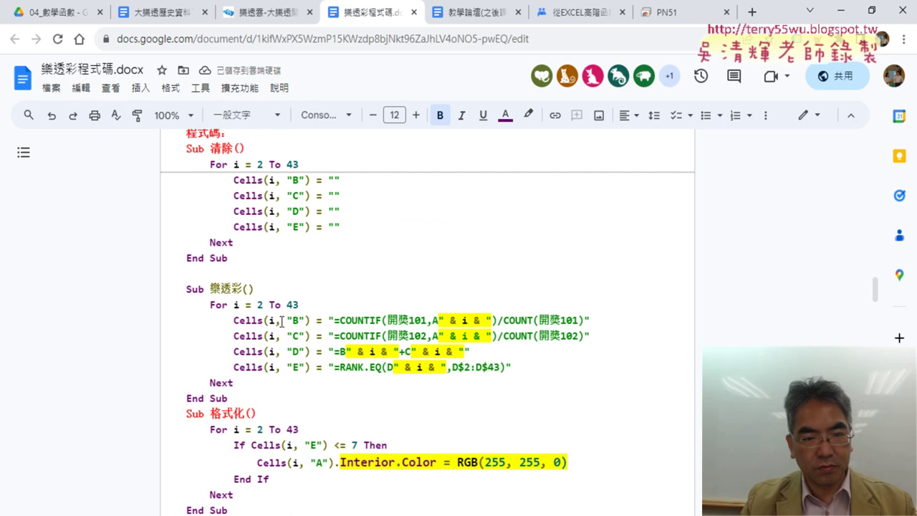
{"action": "scroll", "coordinate": [281, 322], "scroll_direction": "up", "scroll_amount": 1}
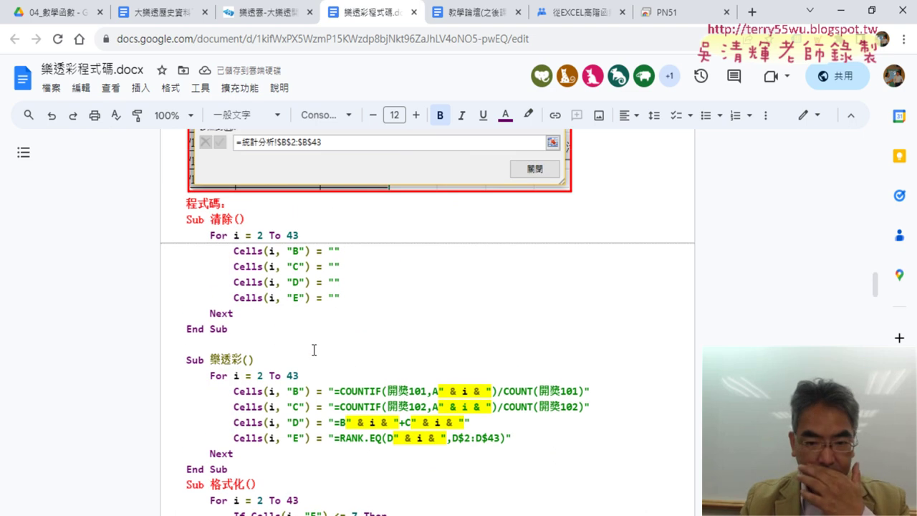
{"action": "scroll", "coordinate": [427, 388], "scroll_direction": "up", "scroll_amount": 5}
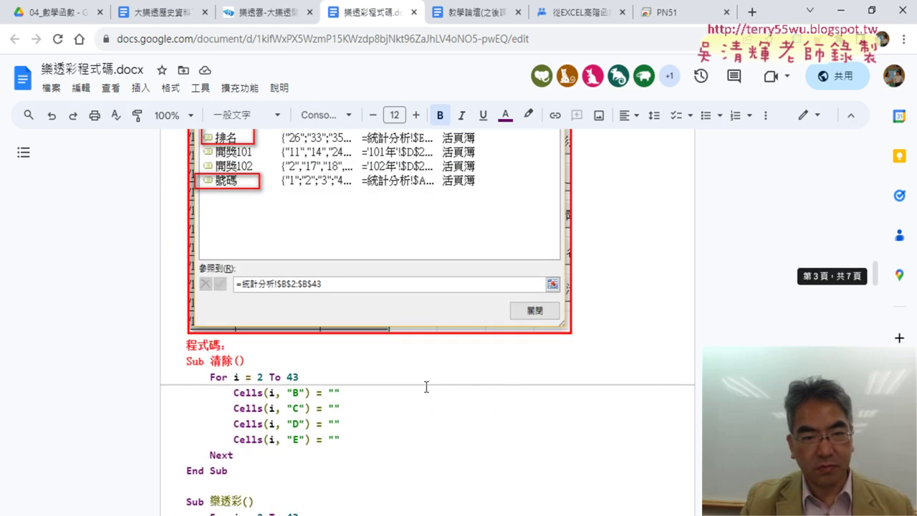
{"action": "scroll", "coordinate": [424, 384], "scroll_direction": "down", "scroll_amount": 3}
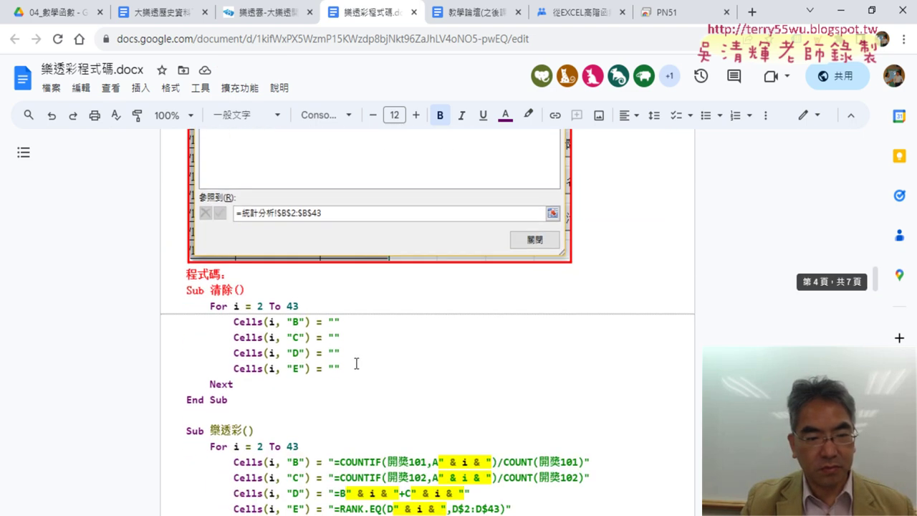
{"action": "left_click", "coordinate": [187, 290]}
{"action": "key", "text": "Return"}
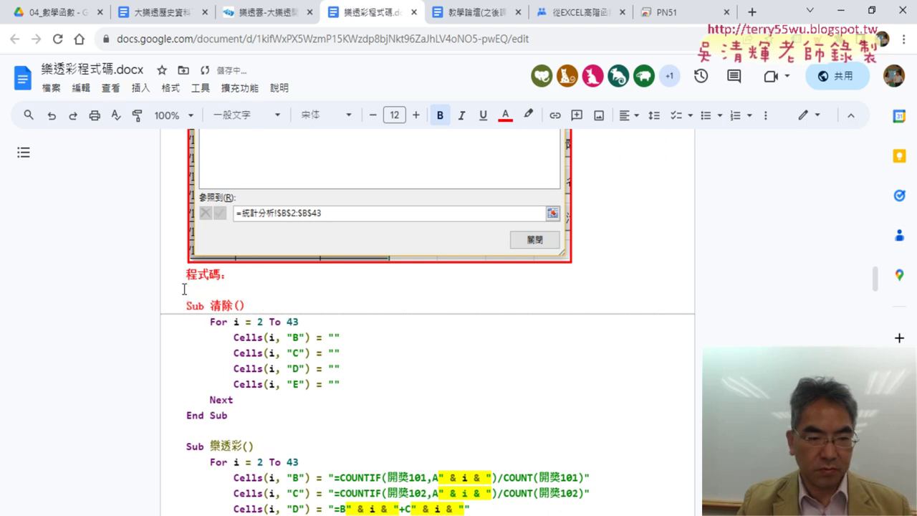
{"action": "key", "text": "Up"}
In the VBA editor, drag the splitter right to widen the Project Explorer and Properties panels
{"action": "key", "text": "alt+Tab"}
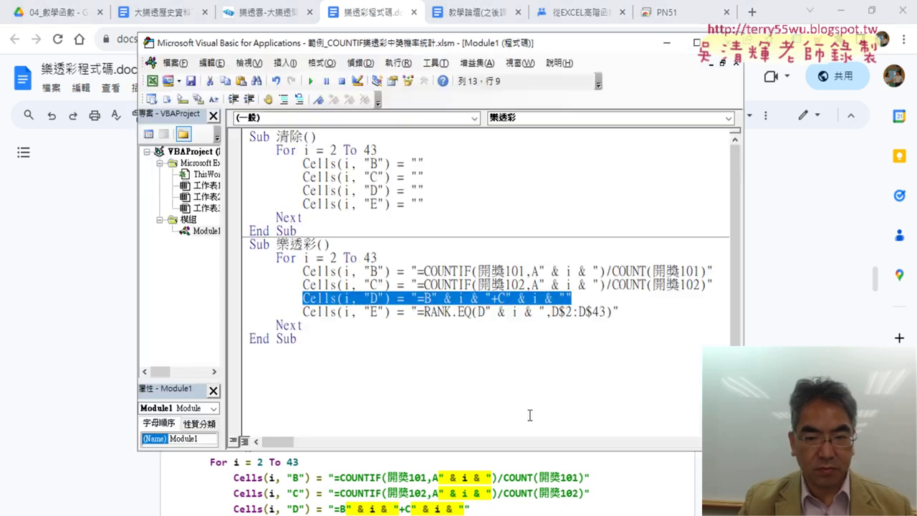
{"action": "left_click", "coordinate": [548, 365]}
{"action": "left_click_drag", "start_coordinate": [221, 278], "coordinate": [280, 280]}
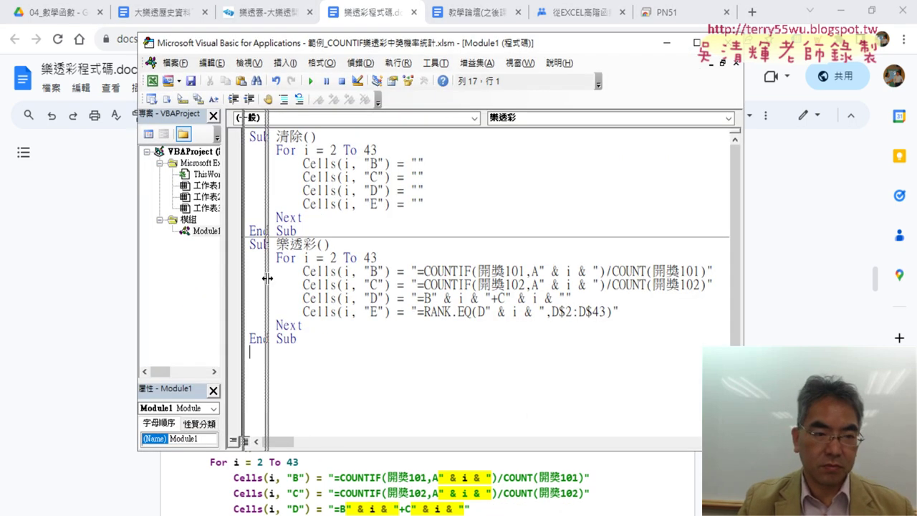